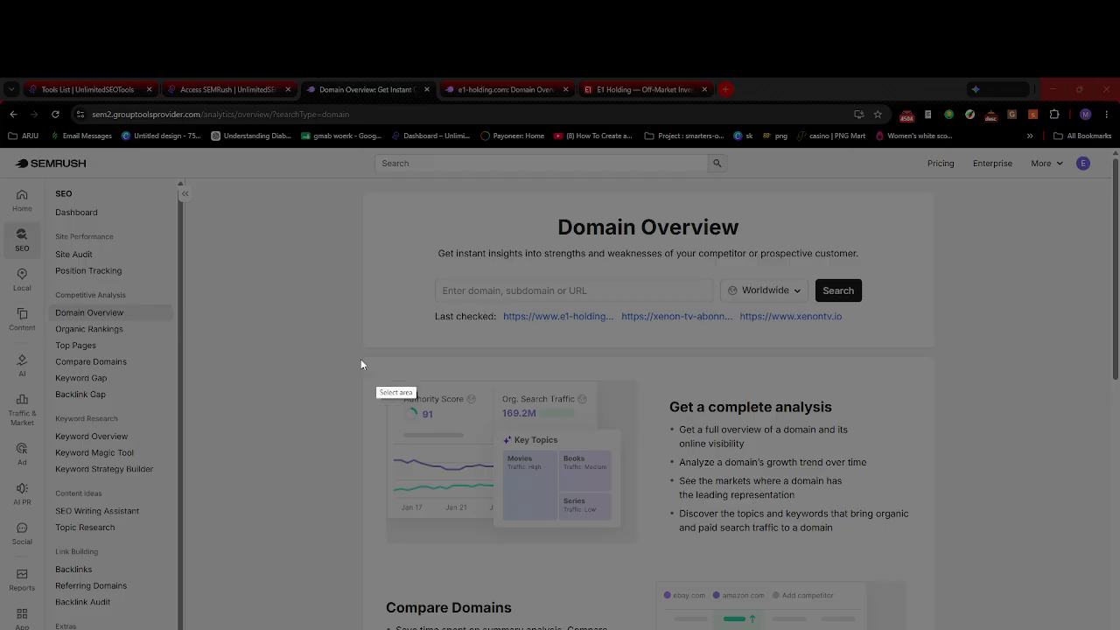
Step: Capture the page area and mark the Domain Overview entry, the domain field and Search with red arrows
key(Print)
mouse_move(7, 162)
mouse_down()
mouse_move(488, 602)
mouse_move(984, 629)
mouse_up()
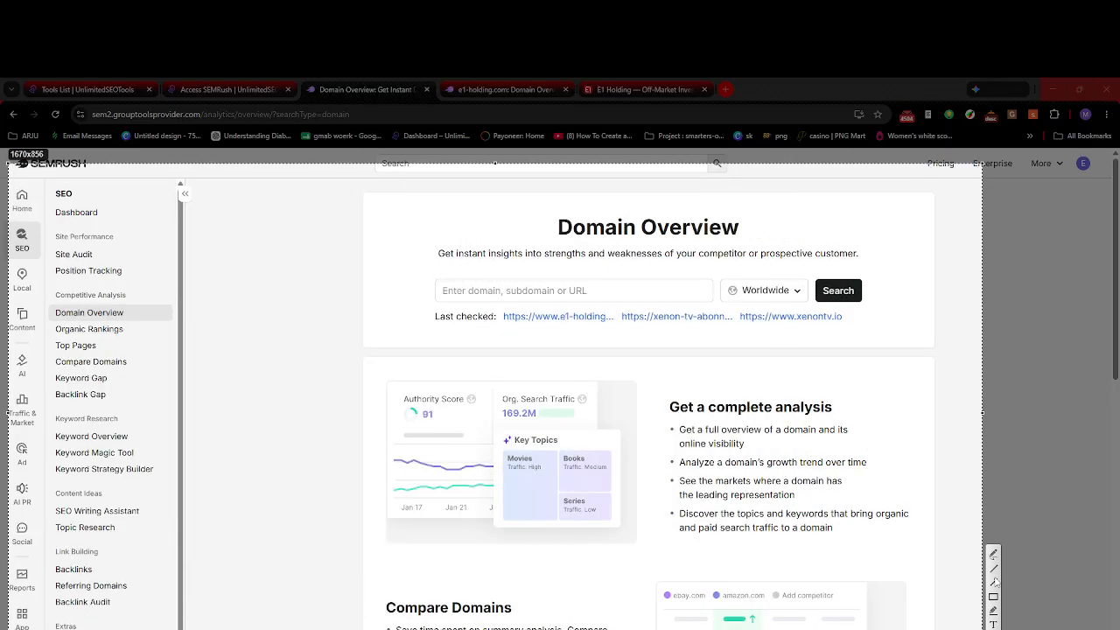
drag(161, 287, 128, 319)
drag(620, 259, 571, 292)
drag(888, 248, 848, 282)
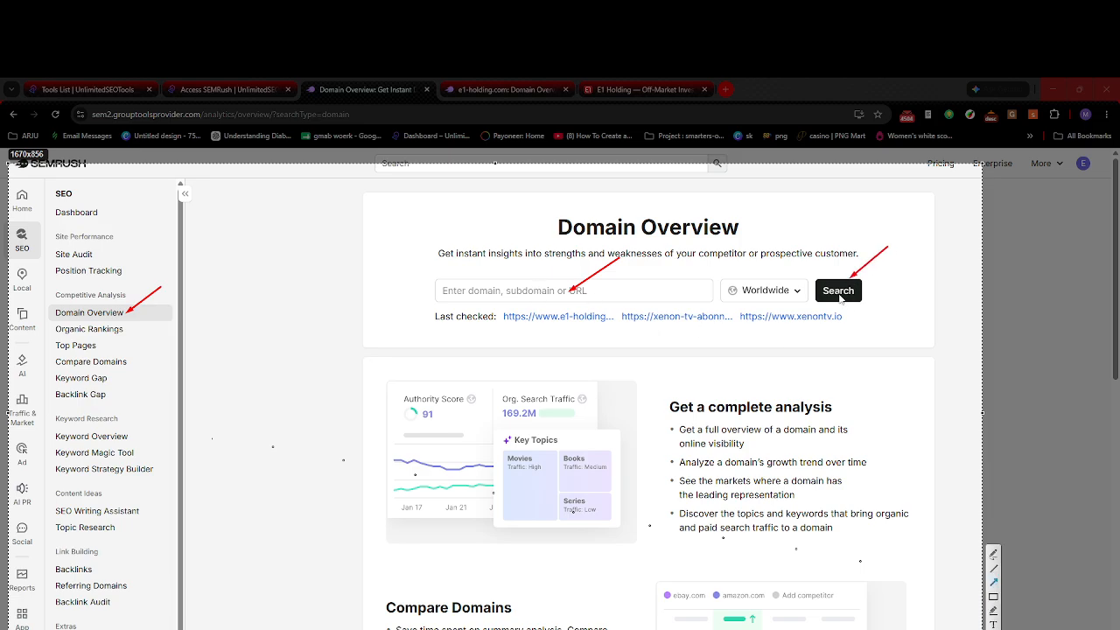
key(Escape)
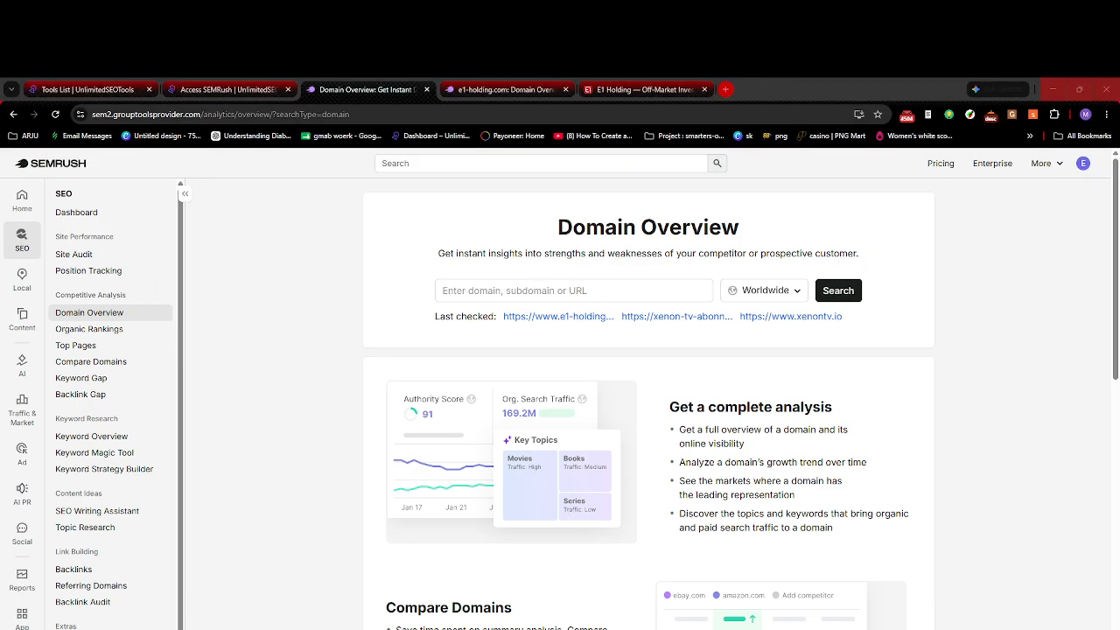
click(649, 86)
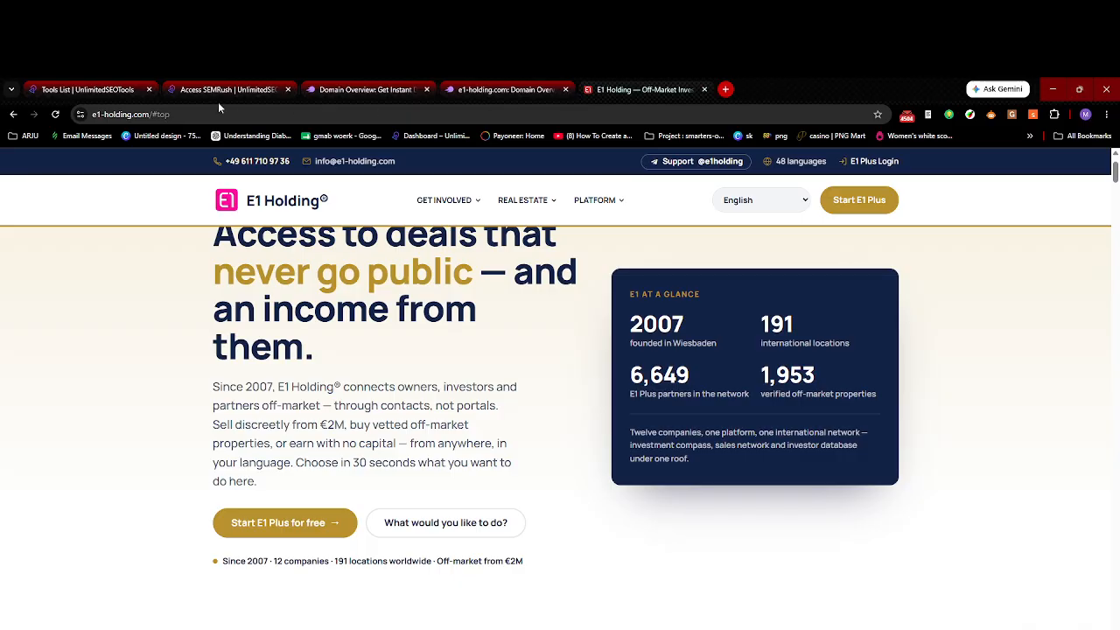
click(145, 113)
key(ctrl+c)
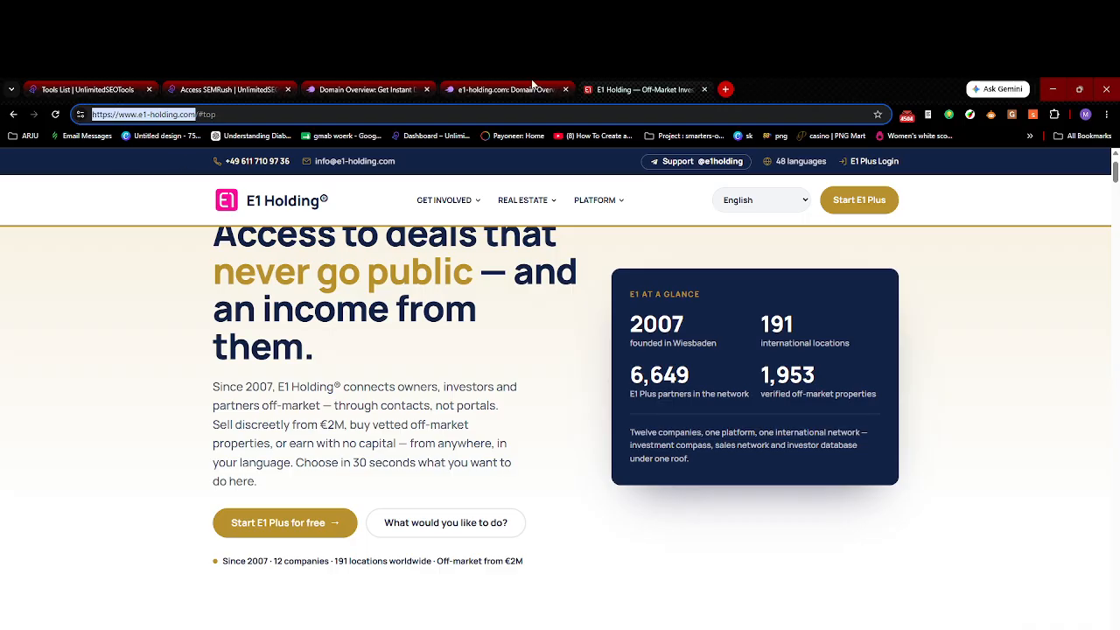
click(507, 87)
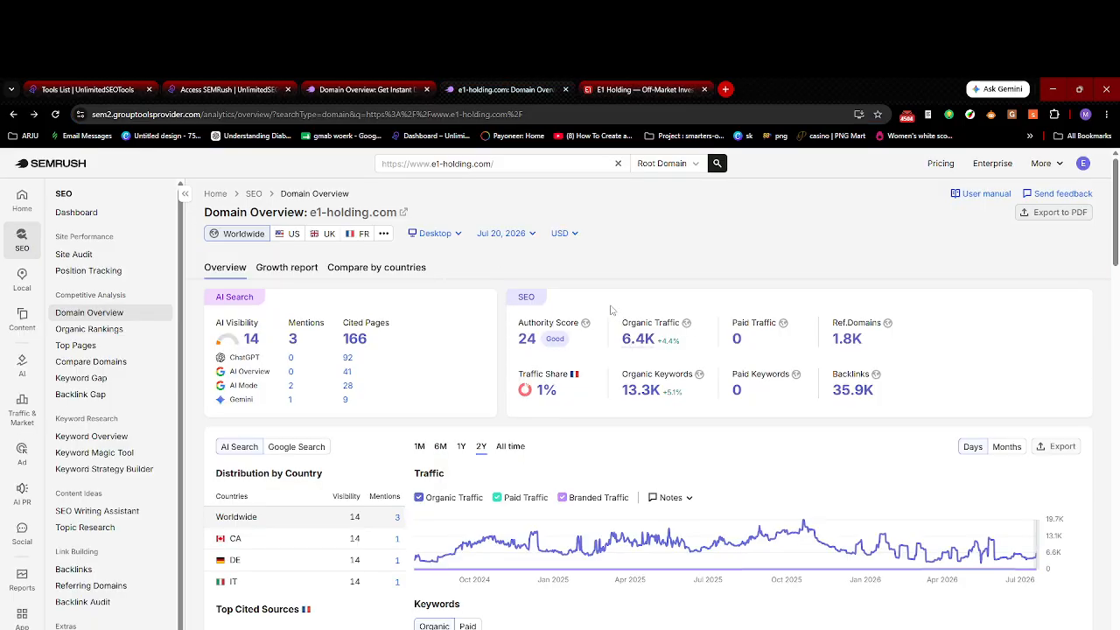
click(395, 91)
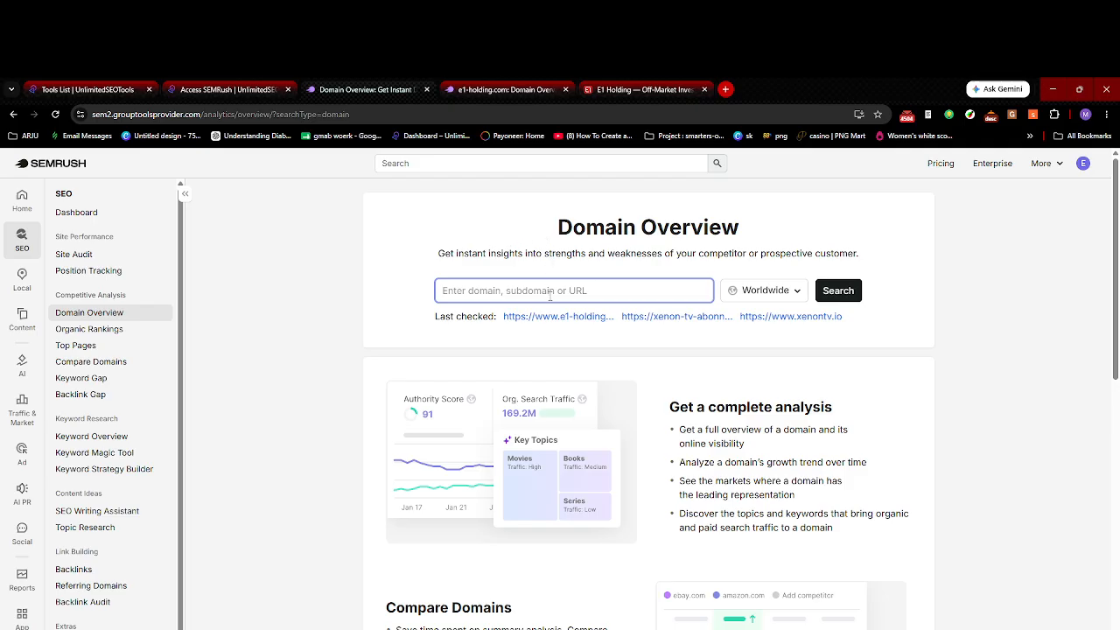
key(ctrl+v)
click(839, 291)
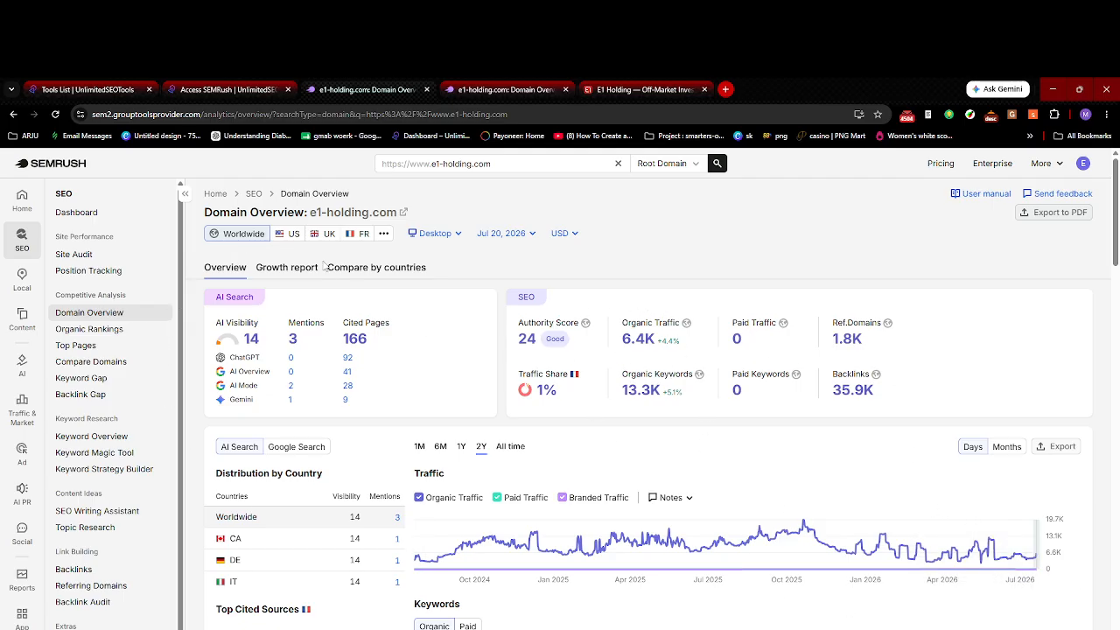
Step: Check the domain's overview metrics for Germany and the Netherlands, ending back on the Worldwide database
click(383, 234)
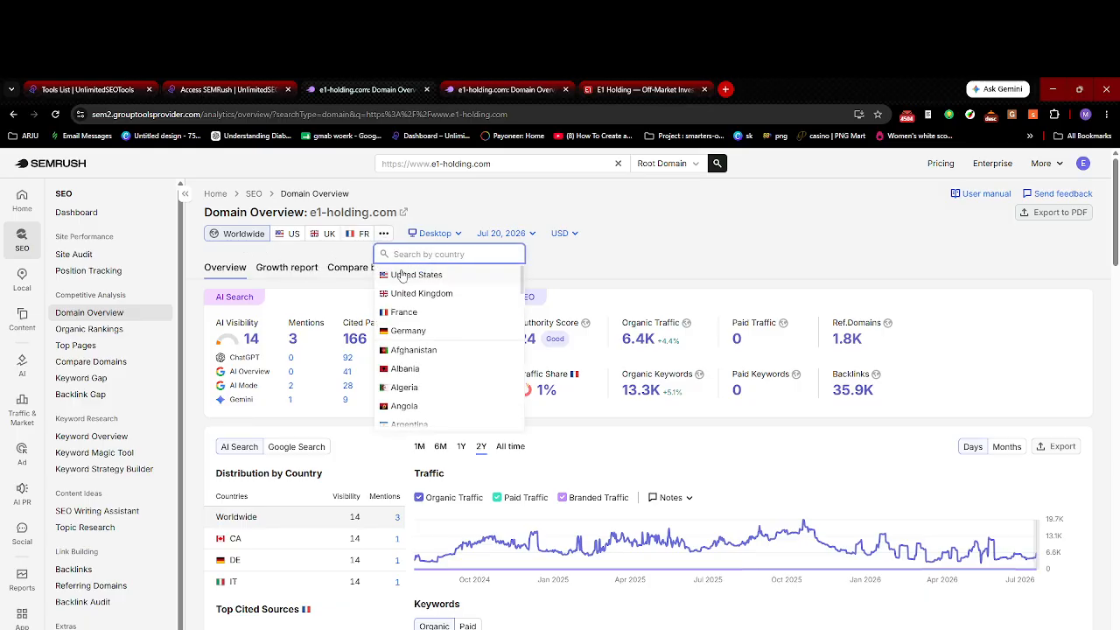
click(433, 333)
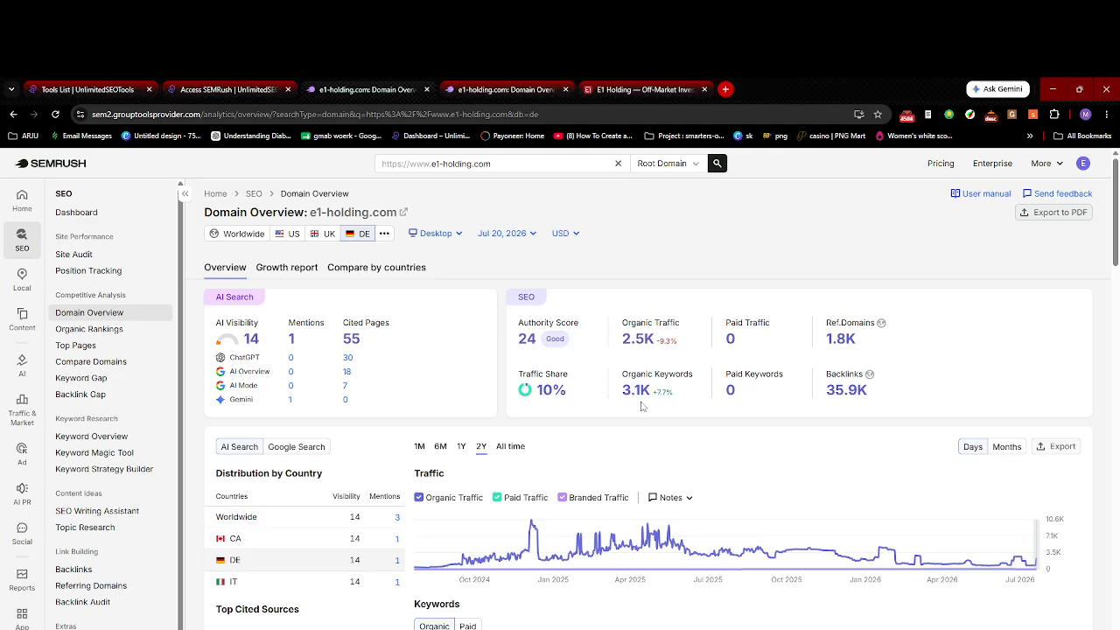
click(383, 235)
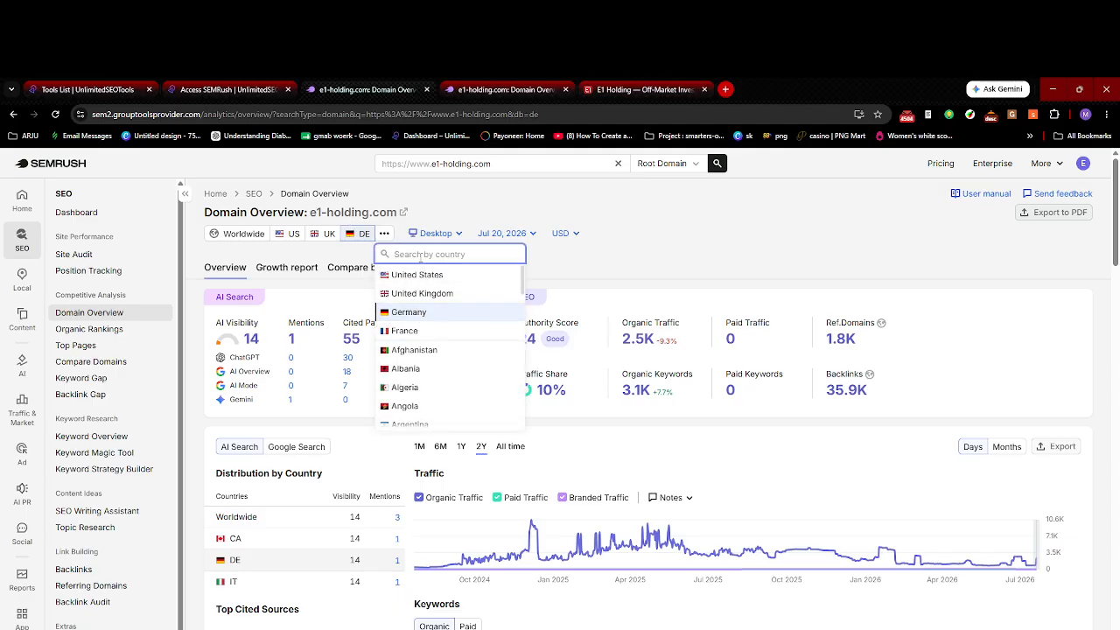
text(nether)
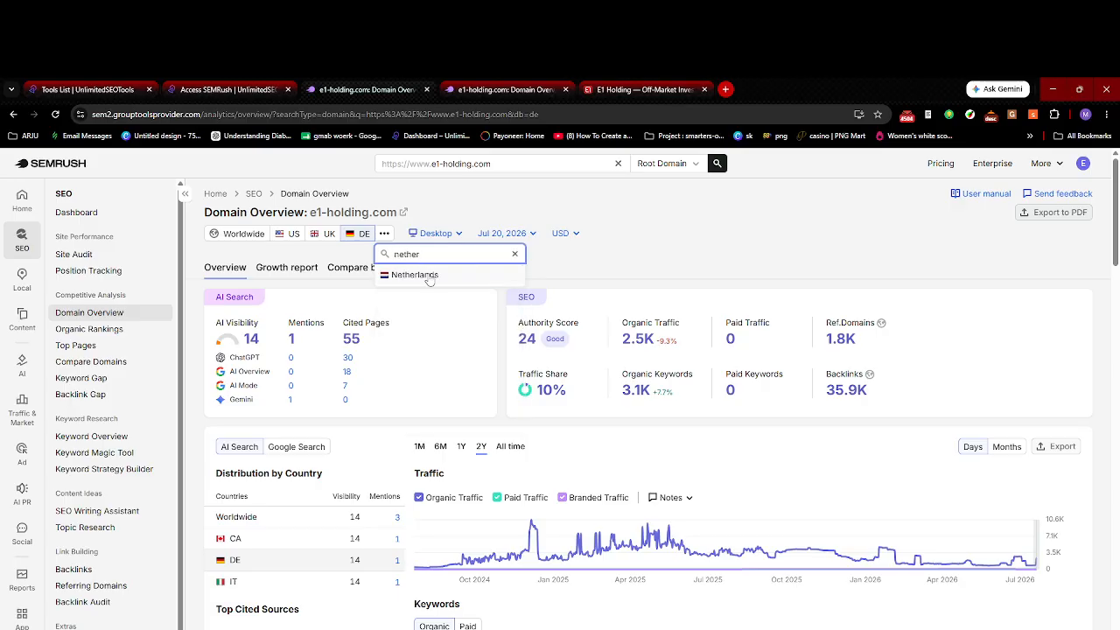
click(427, 277)
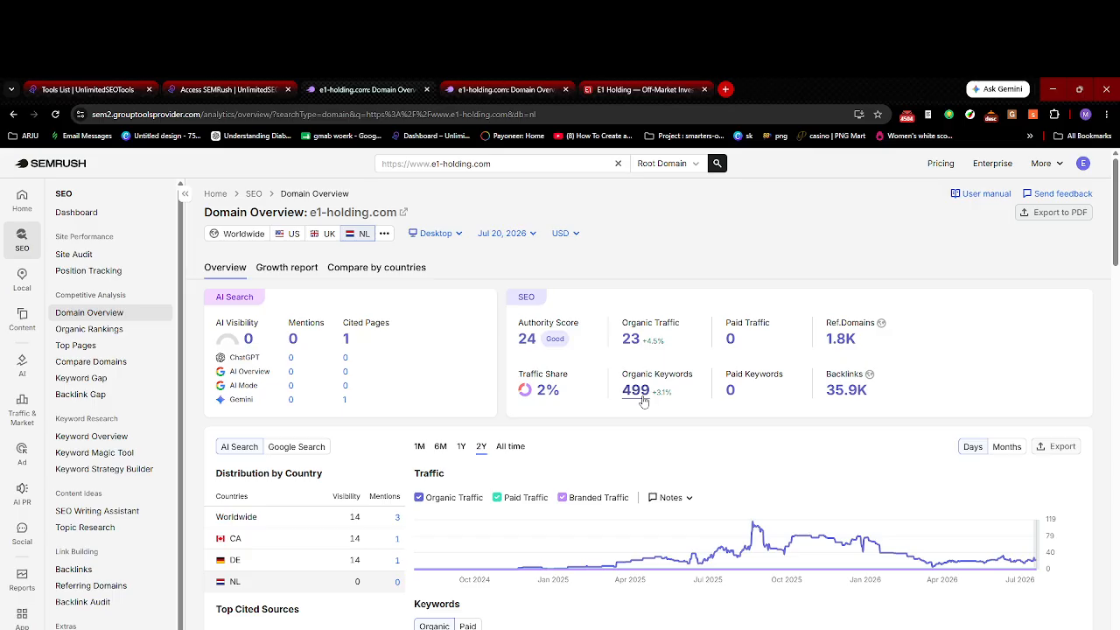
click(247, 239)
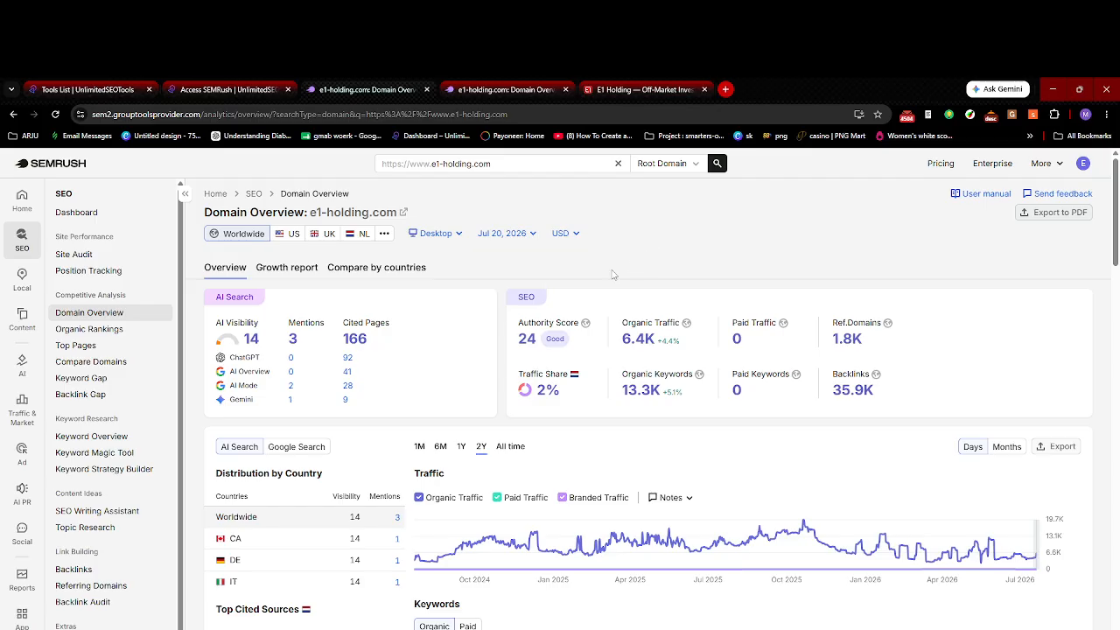
Step: Open the Organic Rankings report for e1-holding.com with the Germany database and review its keyword trend and top keywords
click(117, 335)
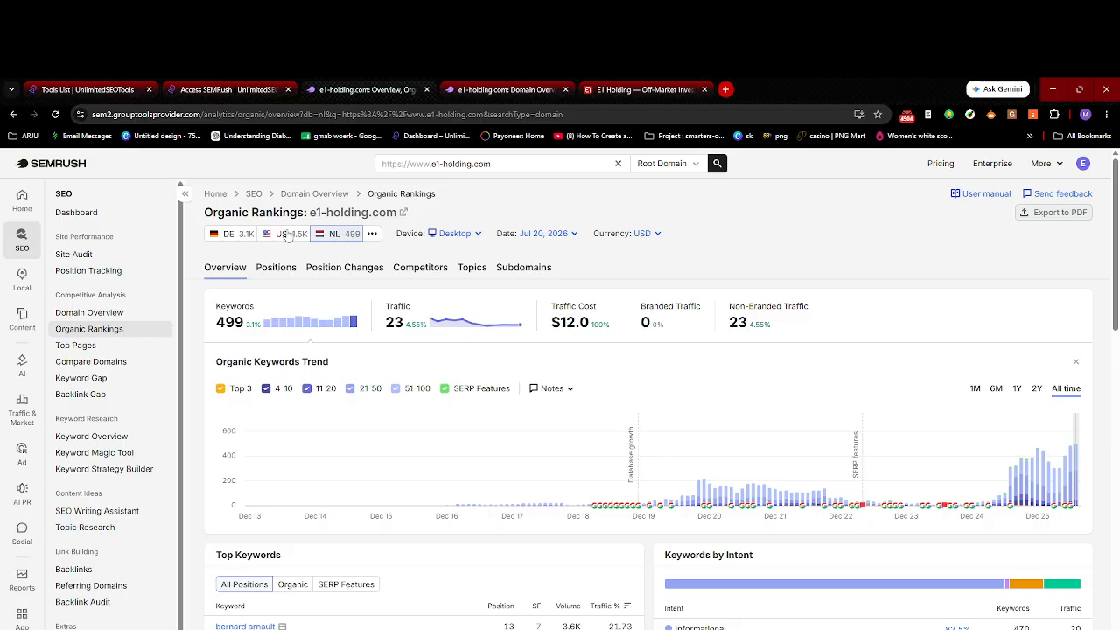
click(229, 238)
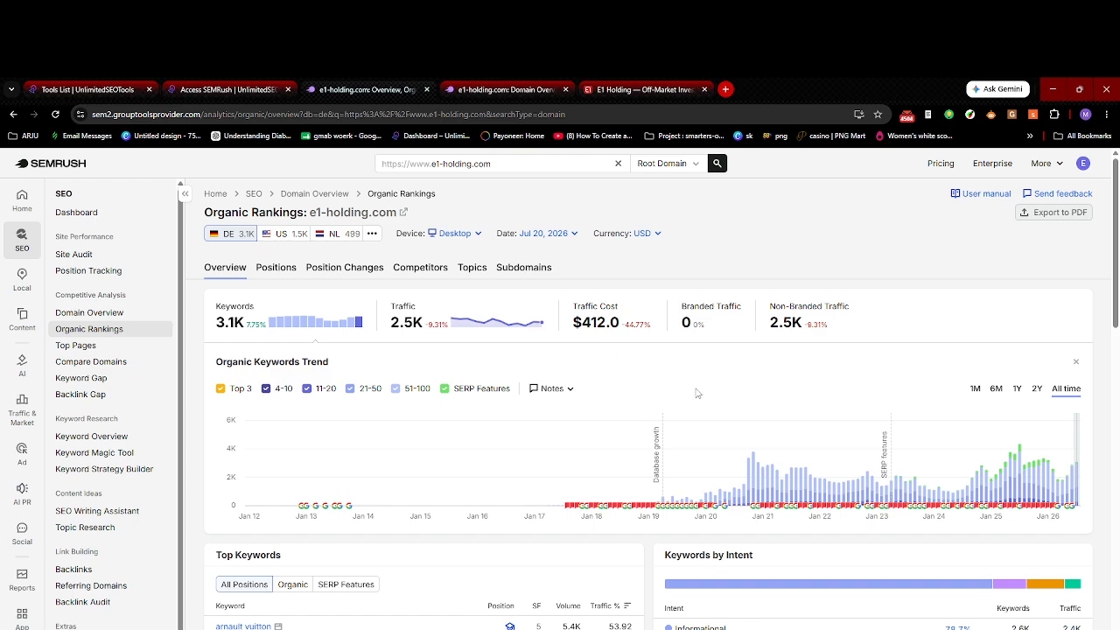
scroll(698, 392, down, 3)
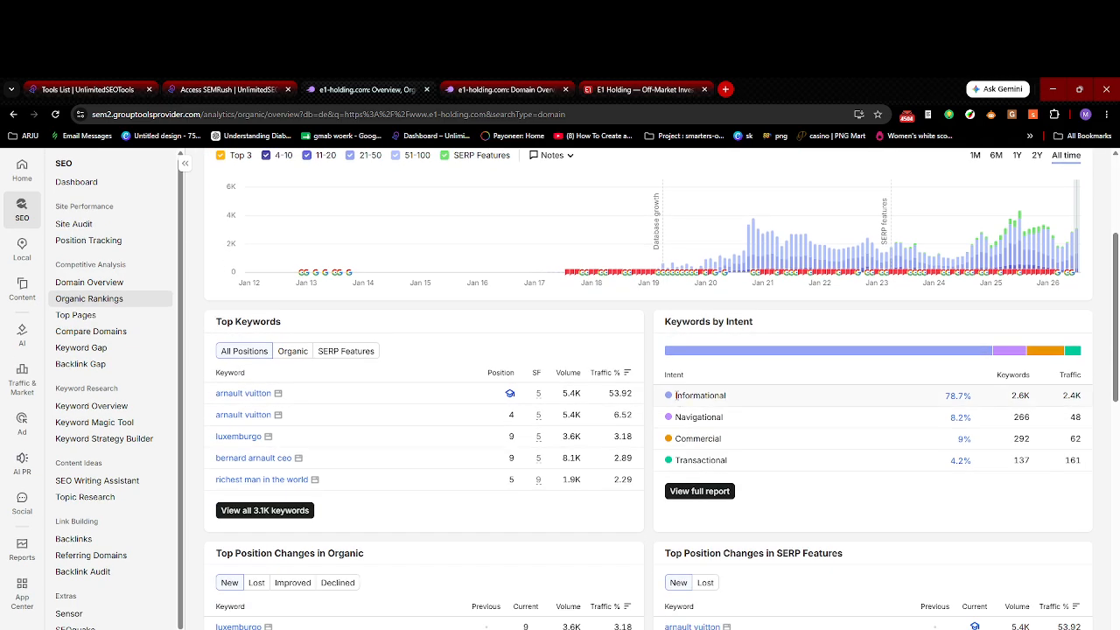
scroll(674, 407, up, 1)
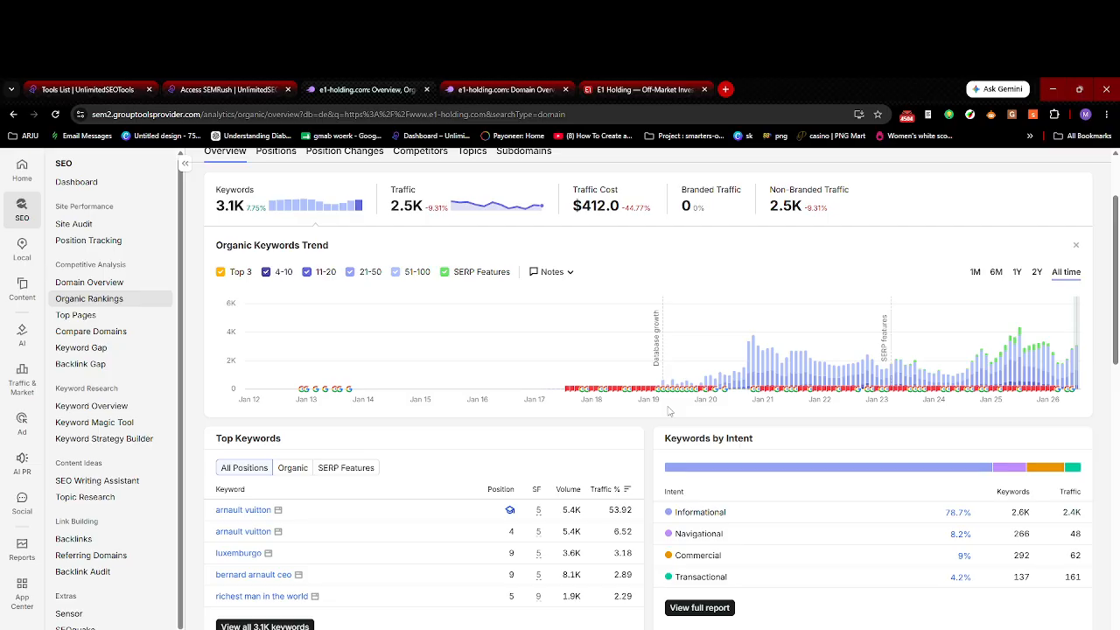
scroll(669, 411, down, 1)
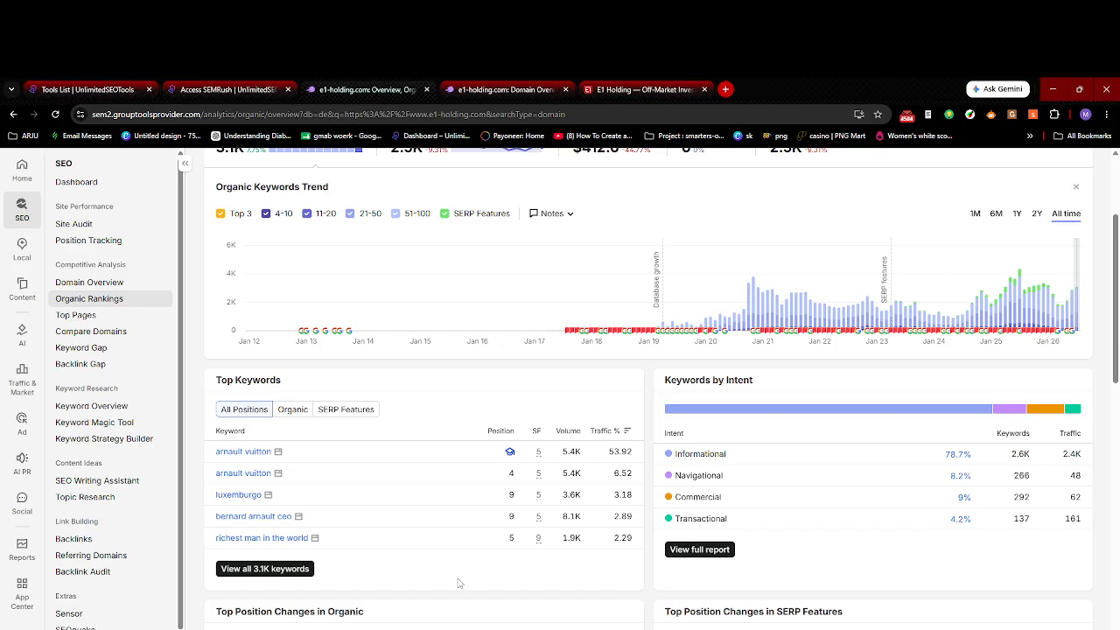
scroll(472, 580, down, 1)
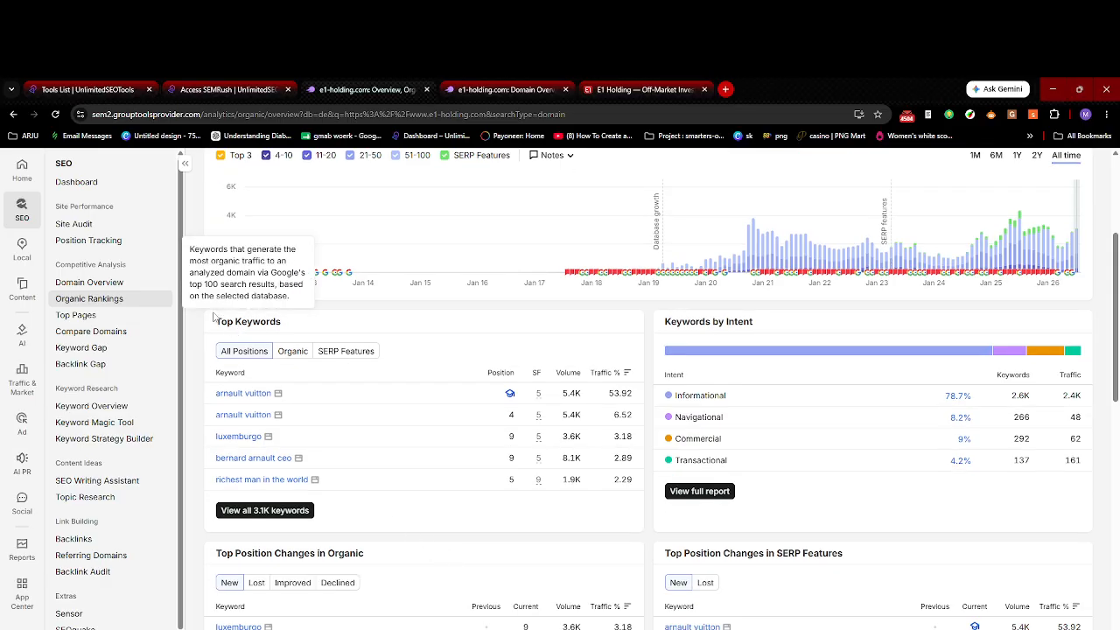
Step: Capture the report area and mark the Top Keywords heading, keyword rows, position and volume with red arrows, closing the capture unsaved
key(Print)
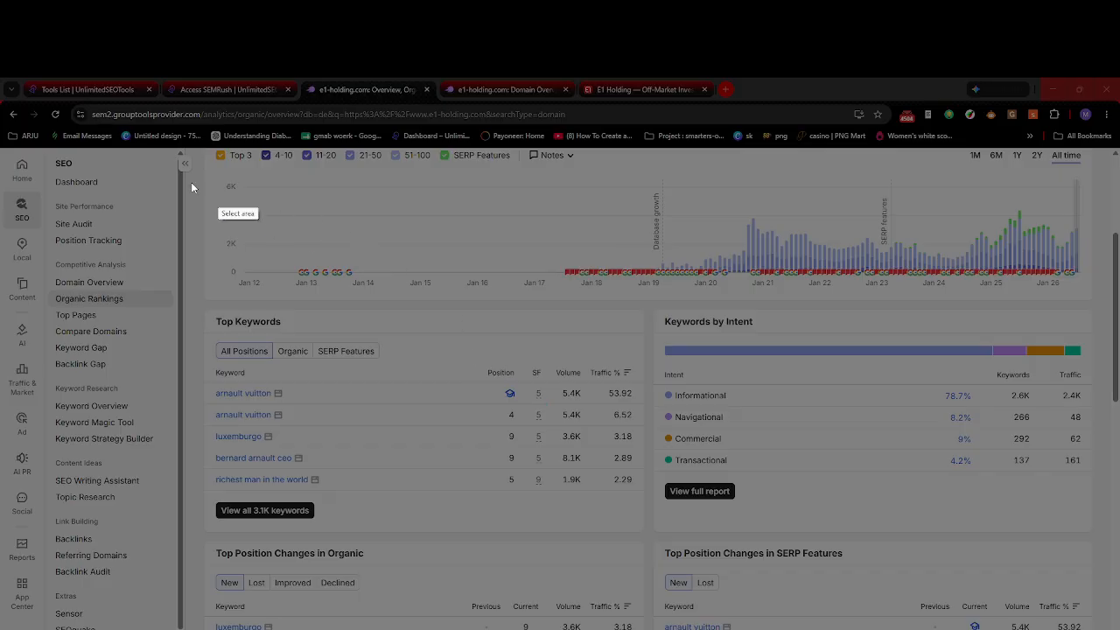
drag(31, 182, 1119, 629)
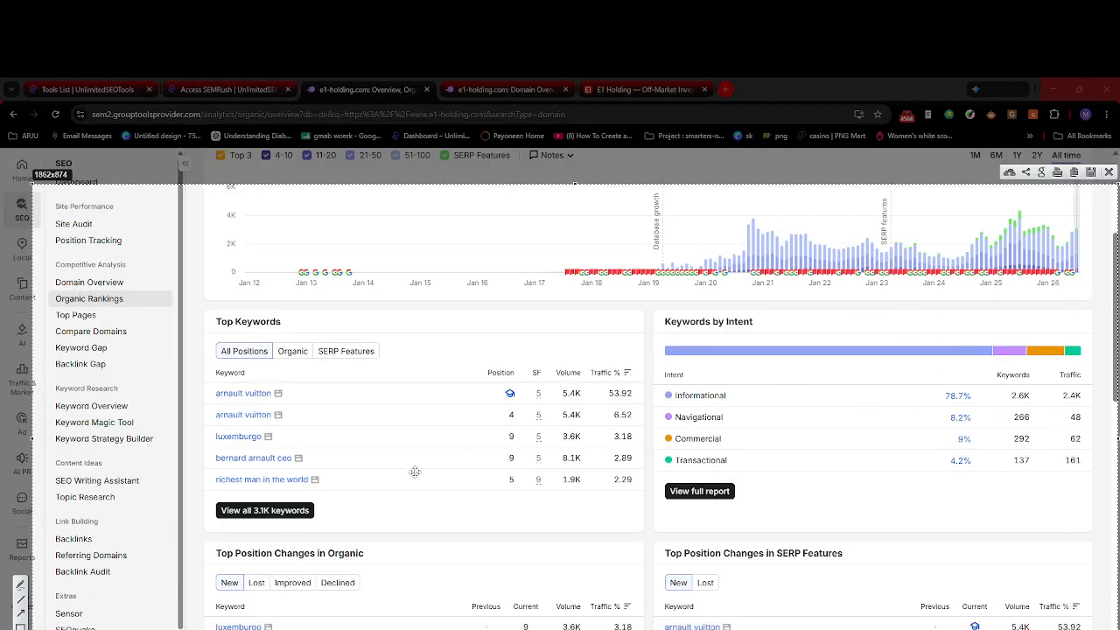
click(21, 615)
drag(319, 311, 283, 327)
mouse_move(197, 400)
mouse_down()
mouse_move(210, 395)
mouse_move(206, 417)
mouse_up()
drag(462, 442, 503, 420)
drag(601, 429, 584, 416)
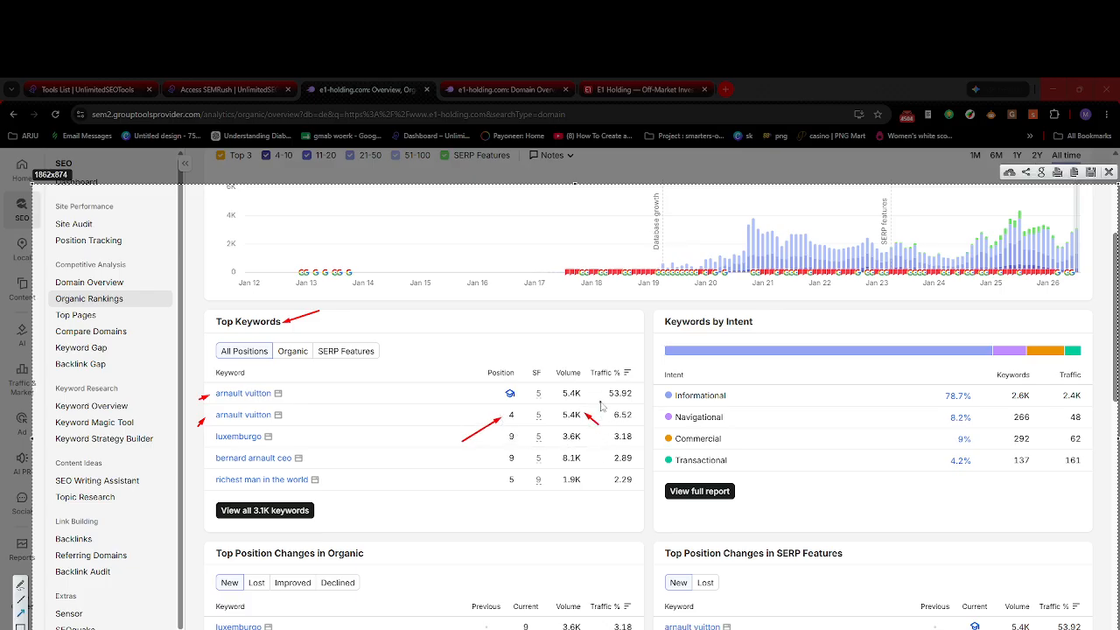
drag(595, 343, 610, 360)
drag(652, 346, 663, 372)
click(1109, 173)
Step: Examine the position changes, SERP features, top pages and main organic competitors in the Germany Organic Rankings report
scroll(578, 411, down, 2)
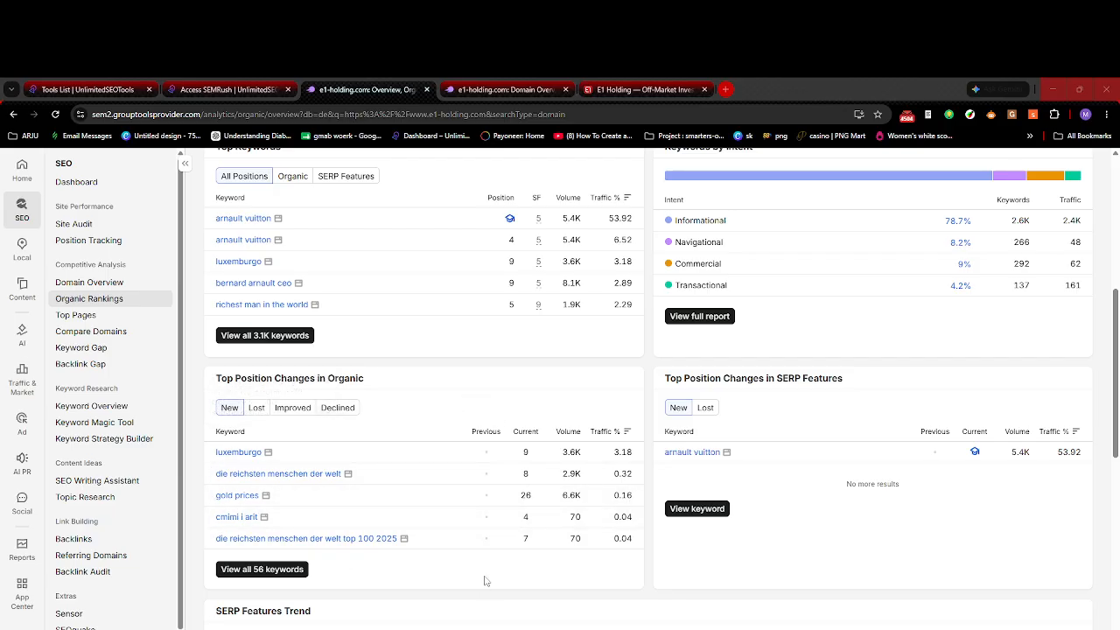
scroll(486, 580, down, 2)
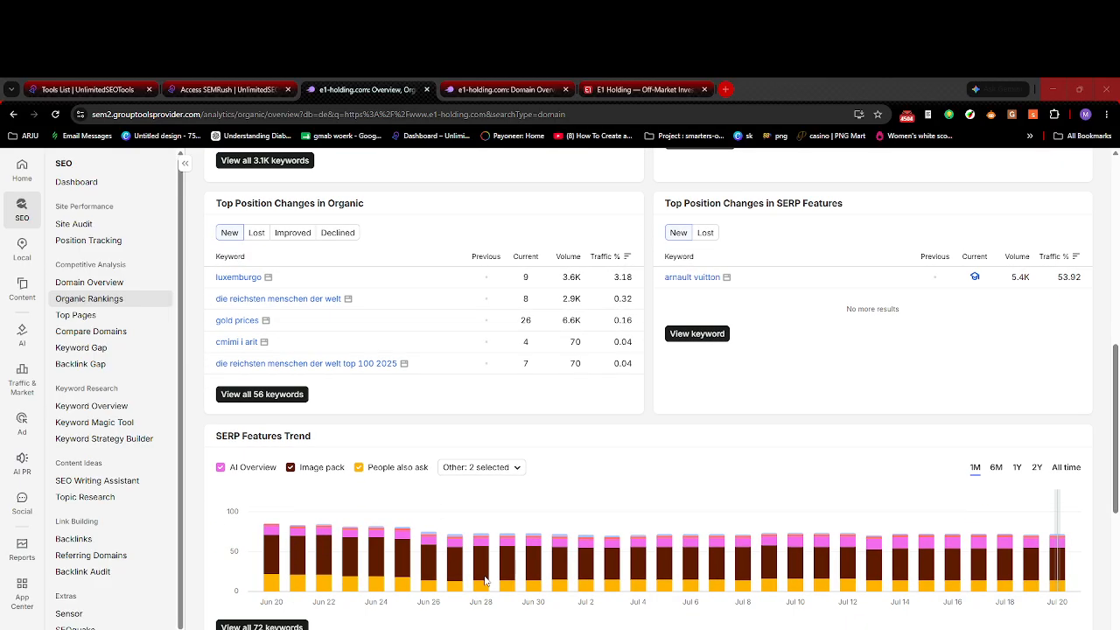
scroll(485, 581, down, 4)
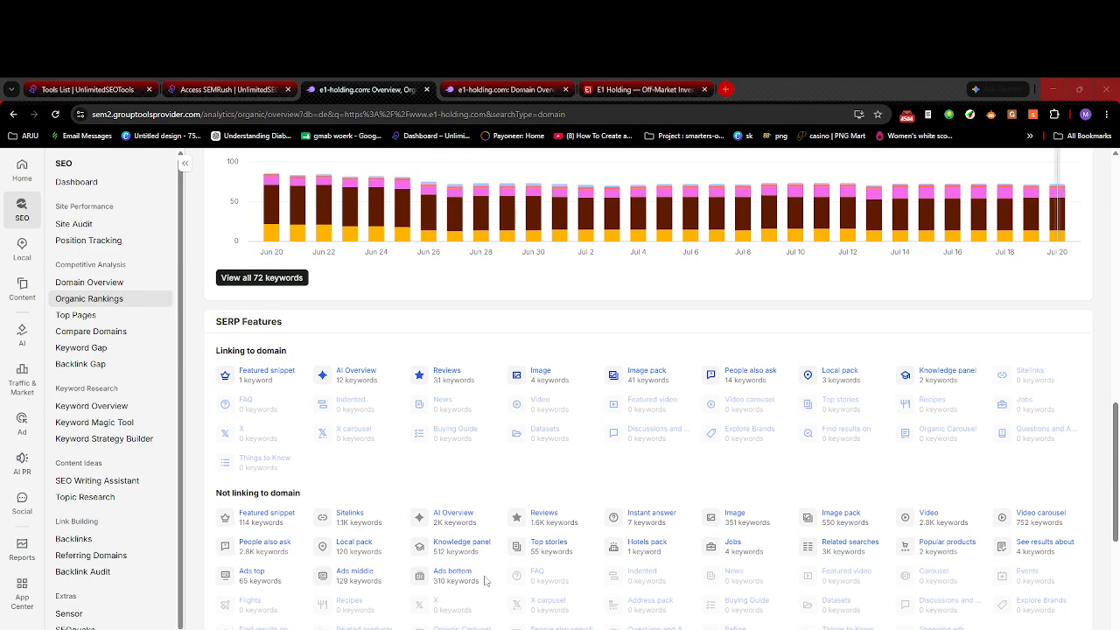
scroll(485, 580, down, 3)
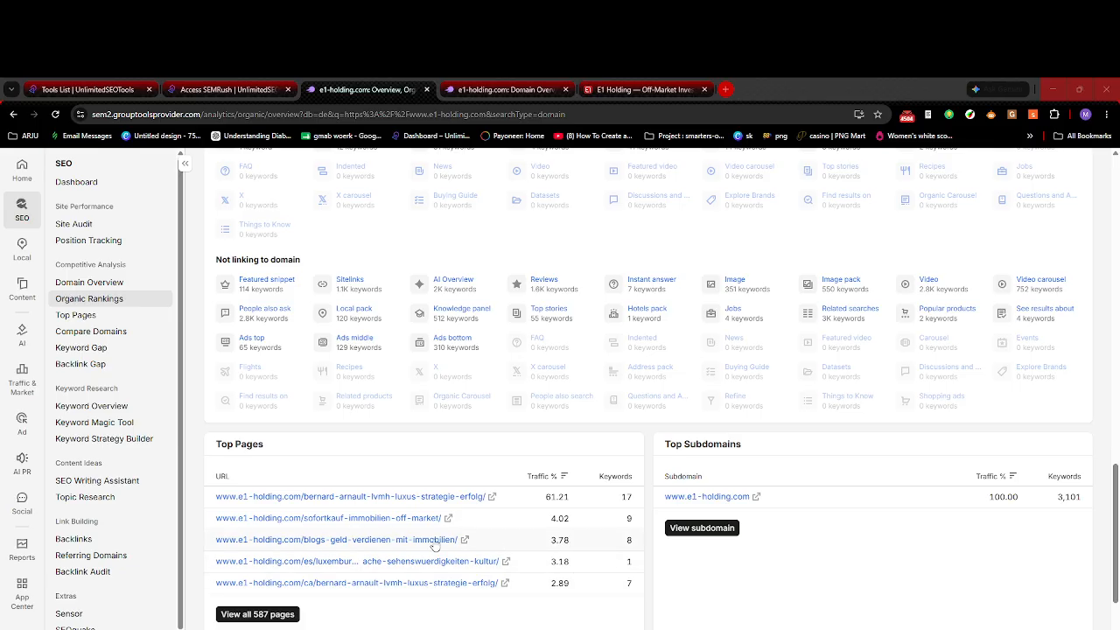
scroll(433, 545, up, 3)
scroll(492, 550, down, 5)
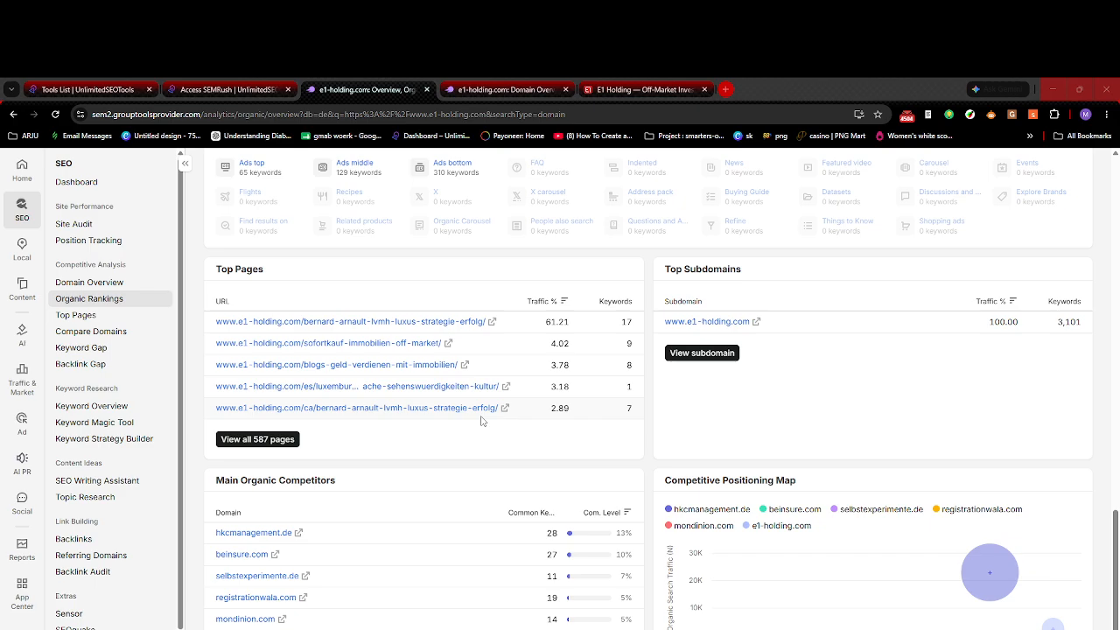
scroll(647, 394, down, 1)
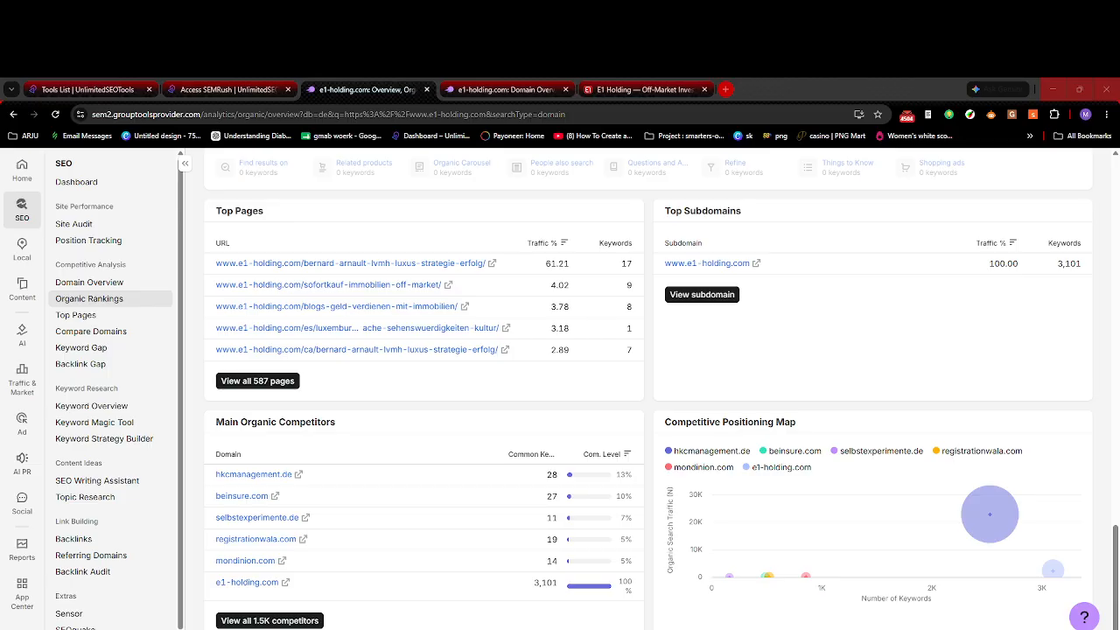
scroll(398, 621, down, 1)
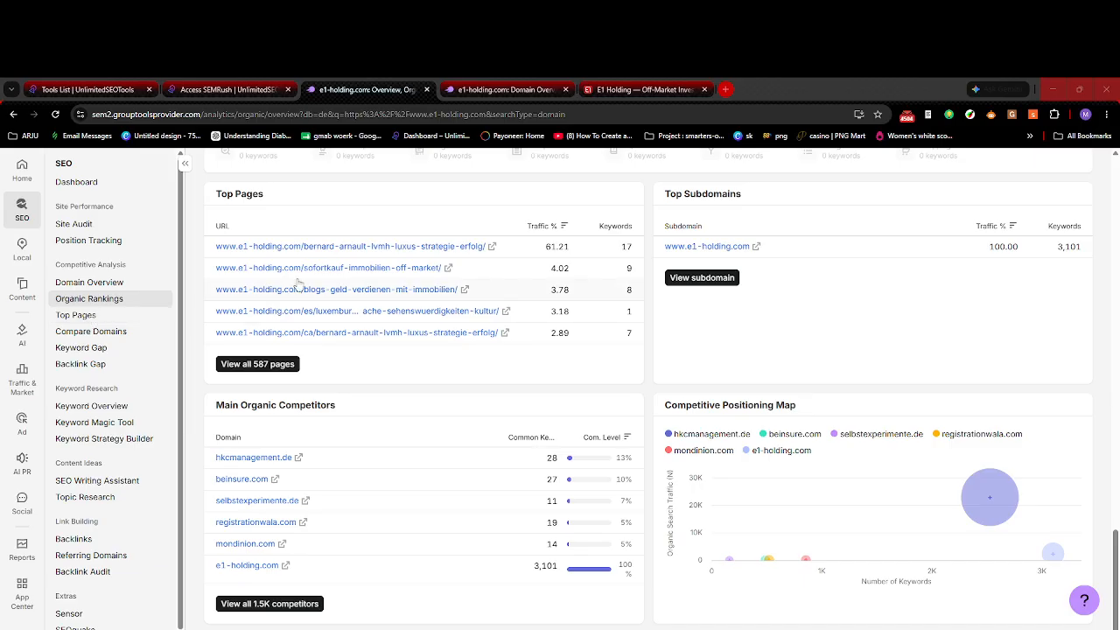
scroll(297, 285, up, 1)
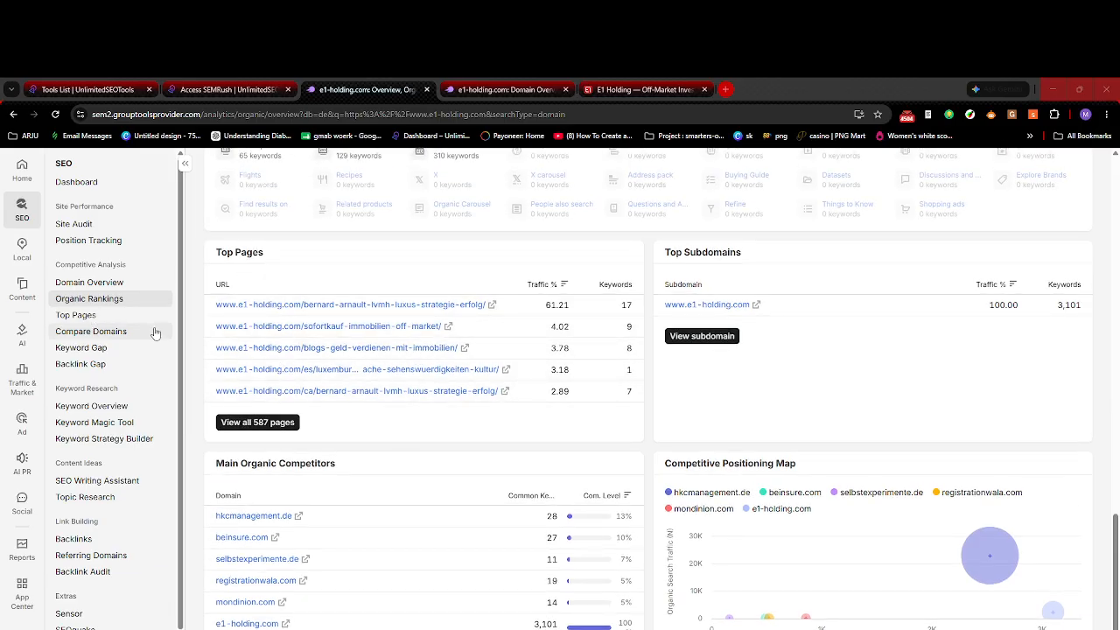
scroll(253, 380, up, 10)
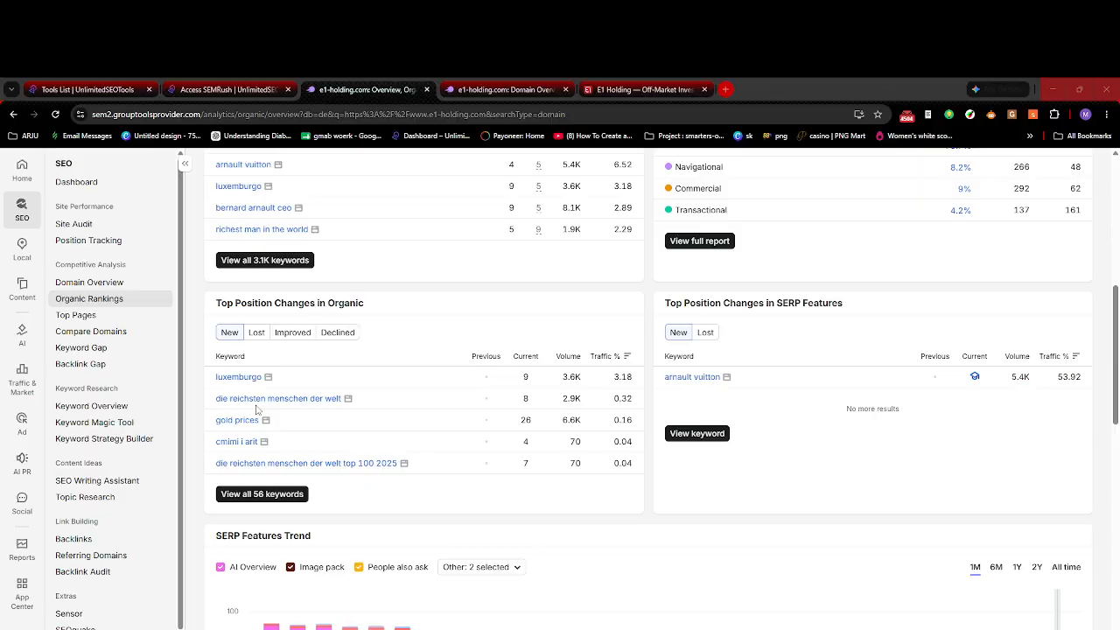
scroll(258, 410, up, 8)
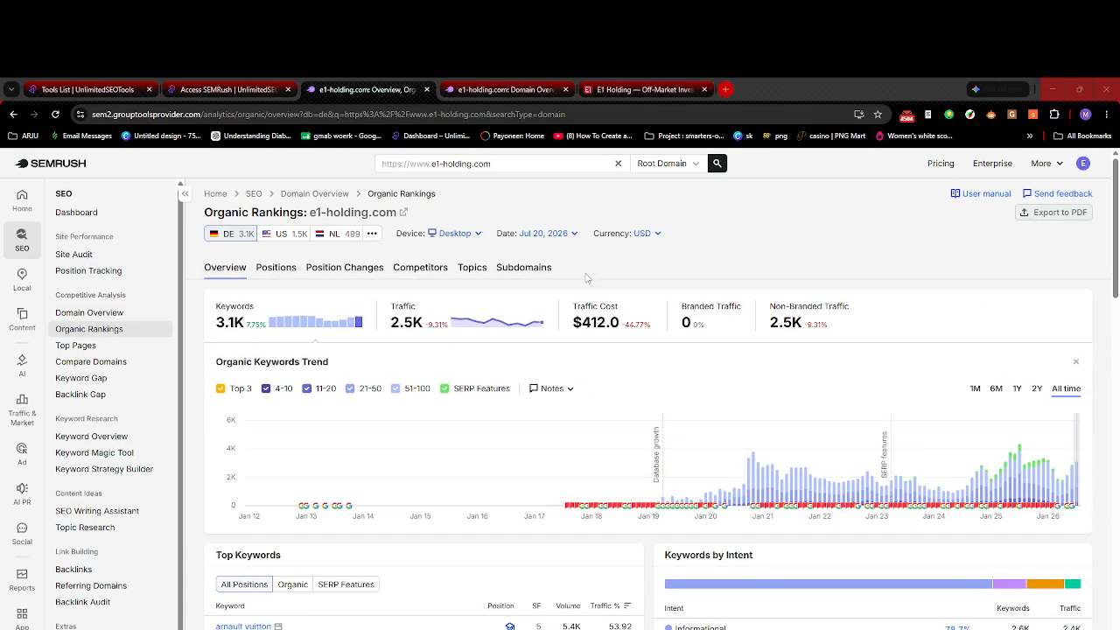
Step: Return to the domain's Domain Overview and open the Backlink Gap tool for e1-holding.com
click(92, 314)
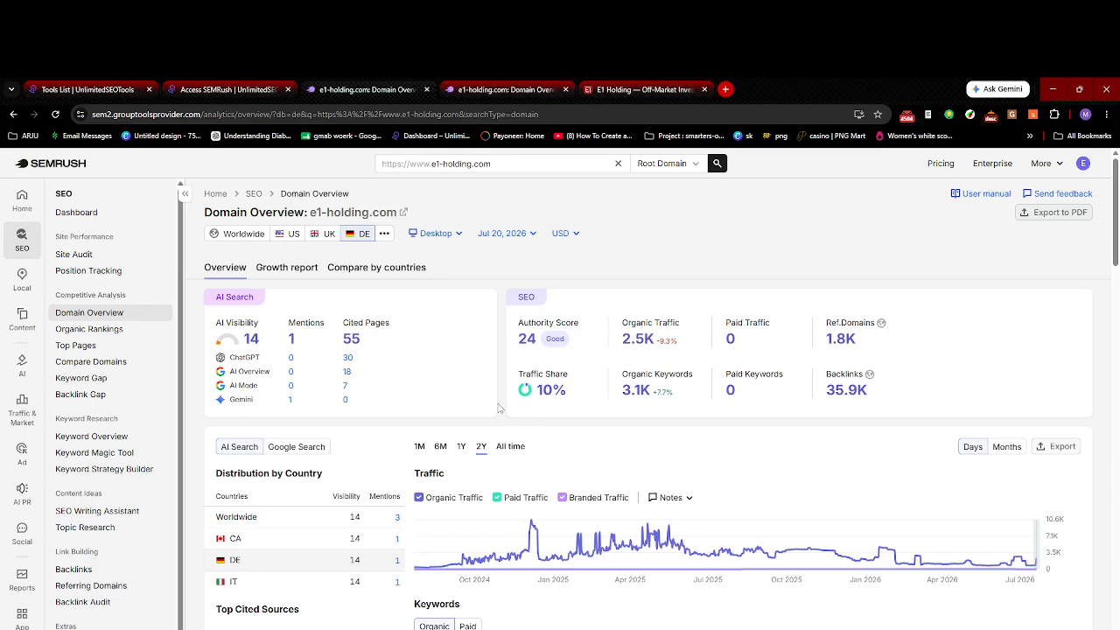
click(76, 394)
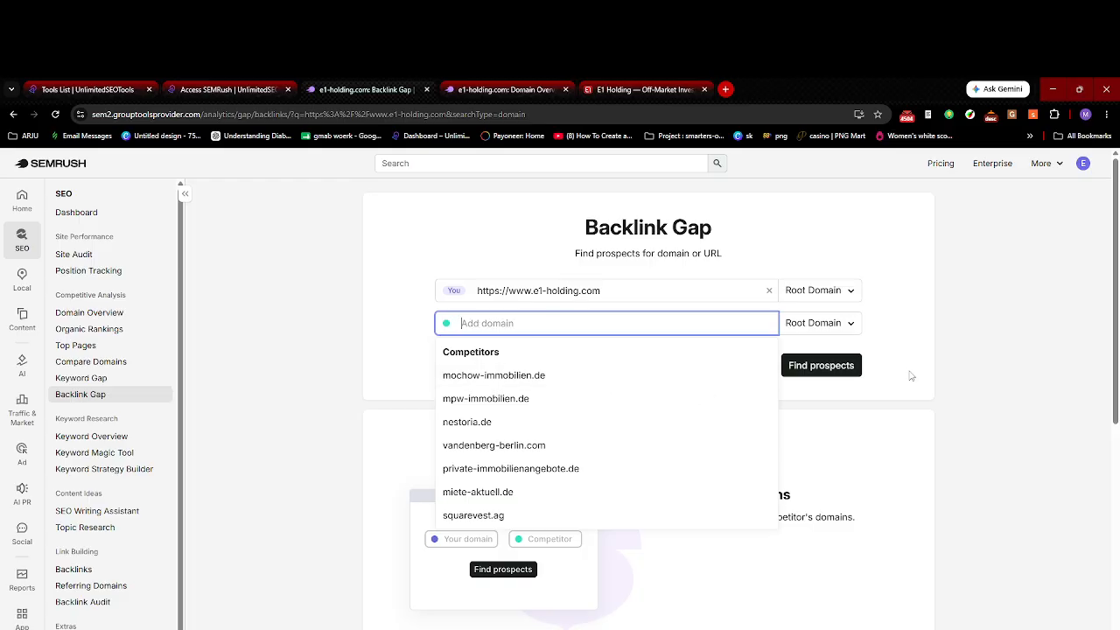
Step: Open the Keyword Overview tool and enter e1-holding.com as the domain for personalized data
click(283, 409)
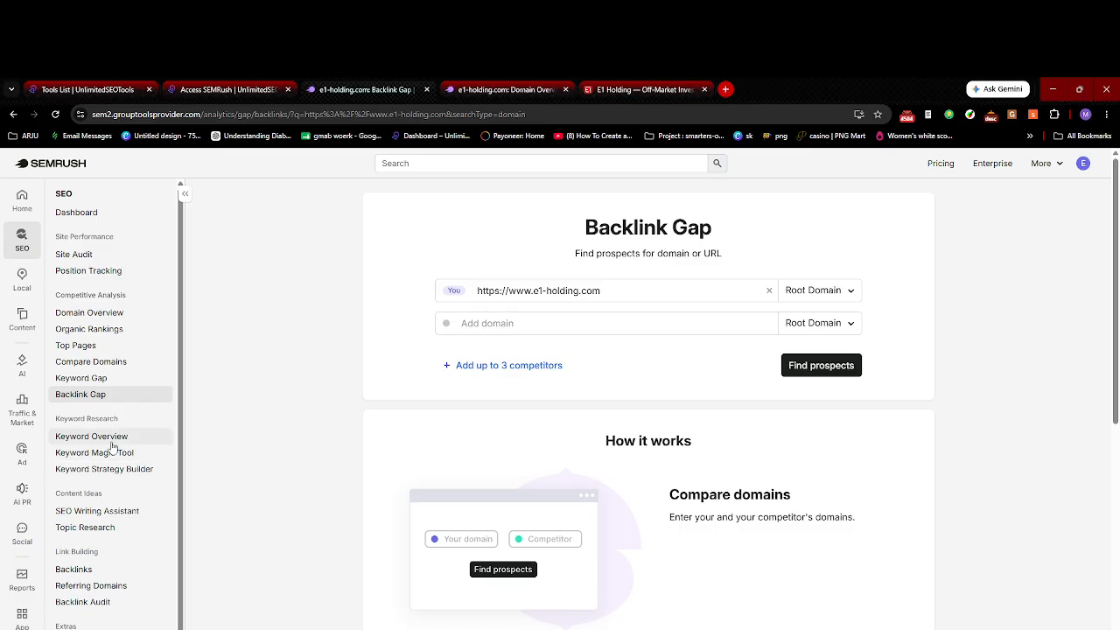
click(83, 437)
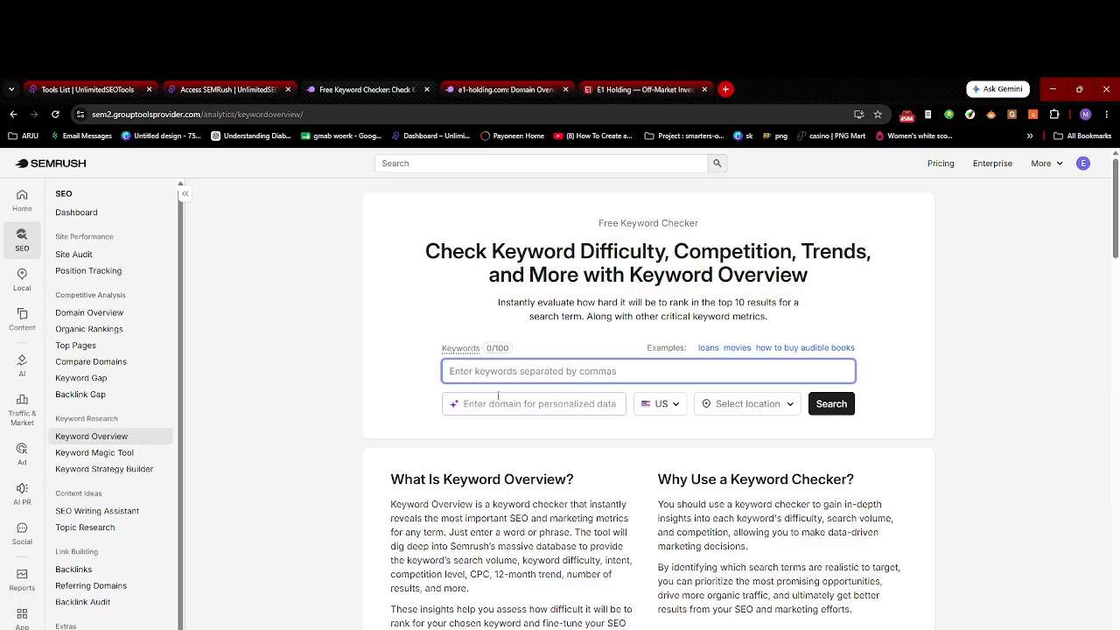
click(496, 405)
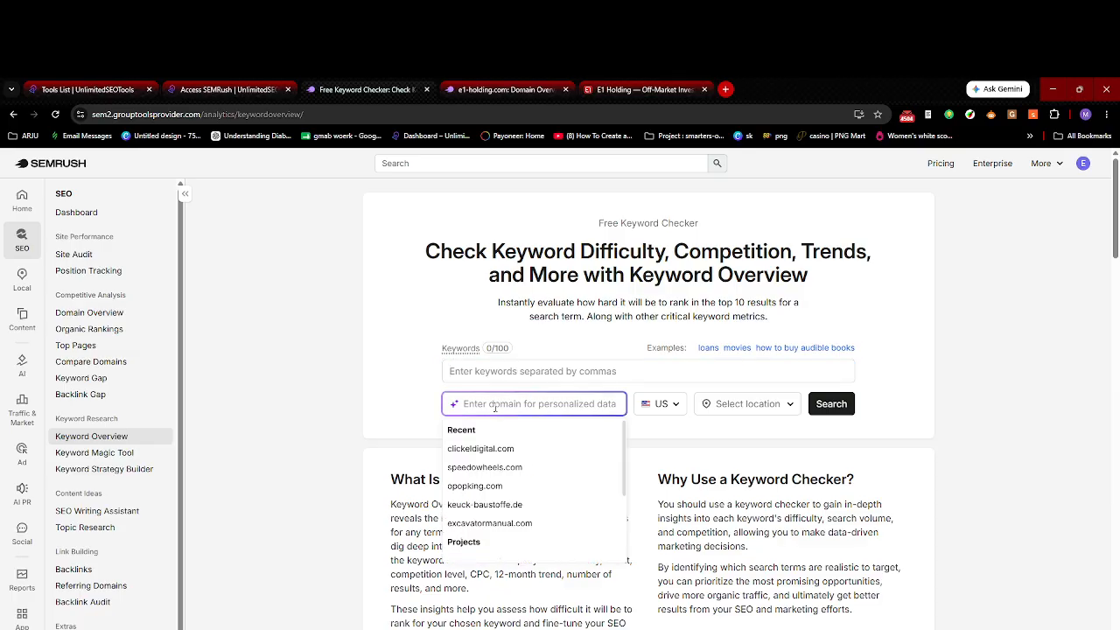
key(super+v)
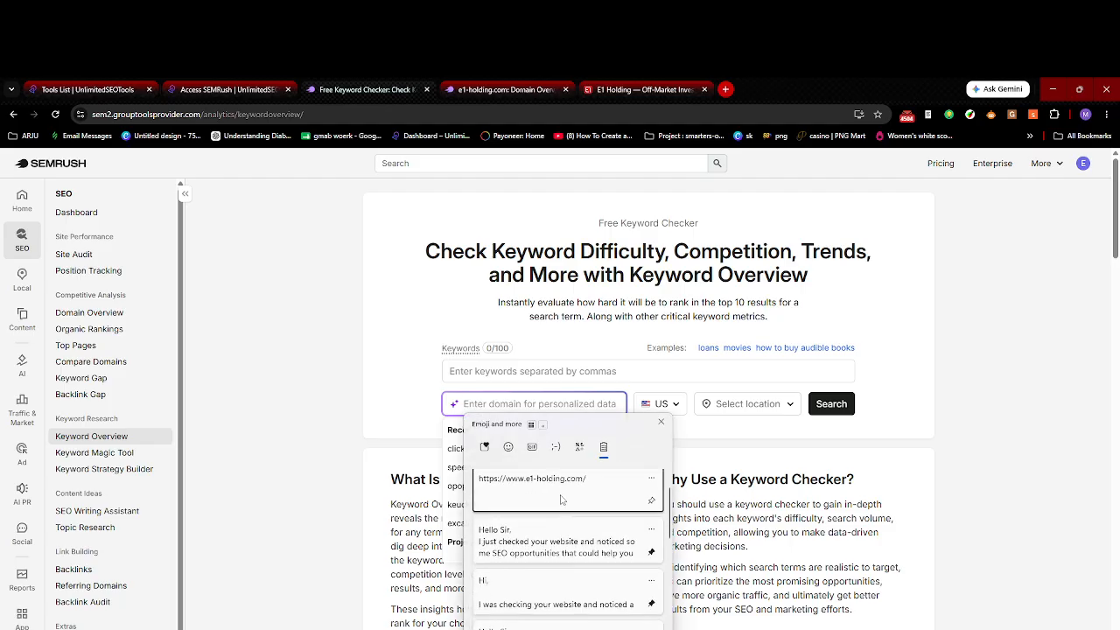
click(562, 495)
key(Return)
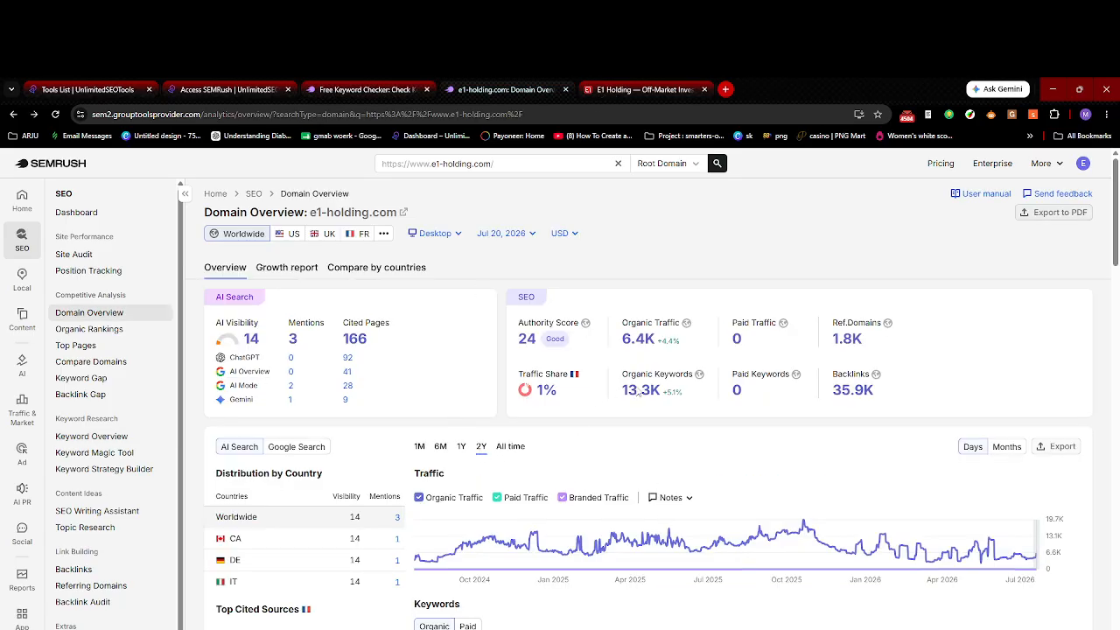
Step: Open the organic keyword positions report for e1-holding.com from its Domain Overview and show the keyword table
click(644, 391)
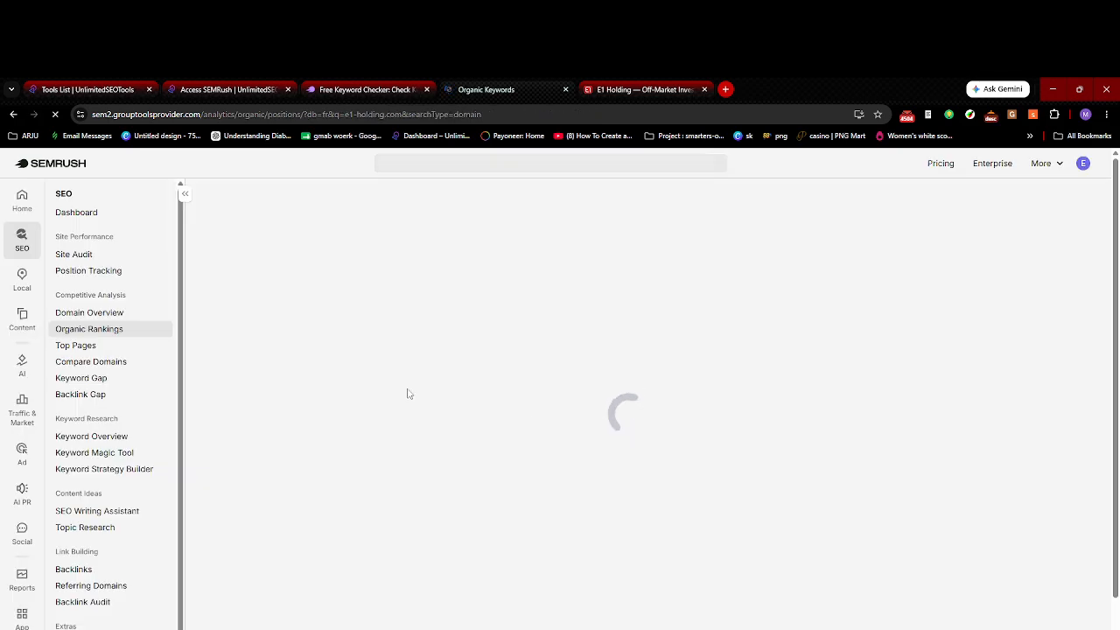
scroll(398, 399, down, 2)
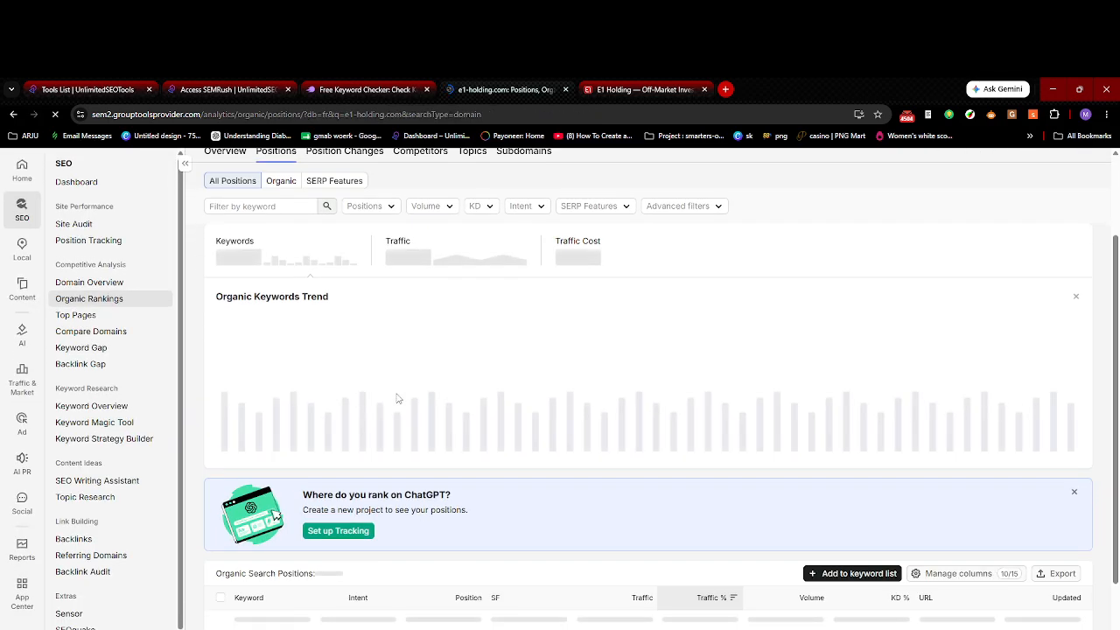
scroll(398, 399, down, 2)
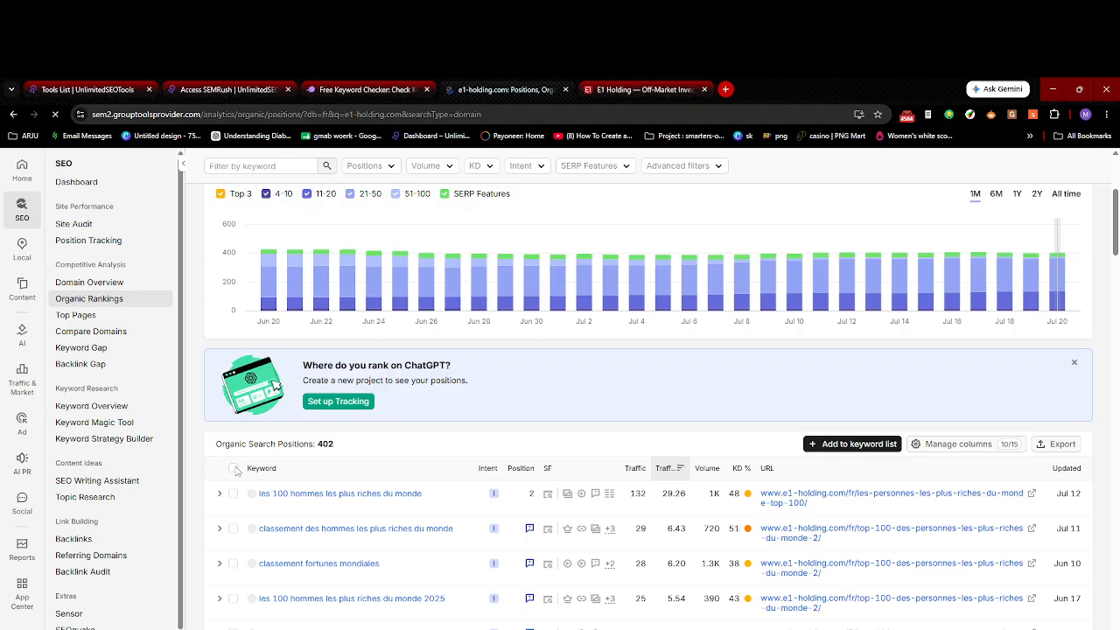
Step: Try to copy all listed keywords into the Keyword Overview's keyword list, and clear the wrongly pasted website address
click(235, 472)
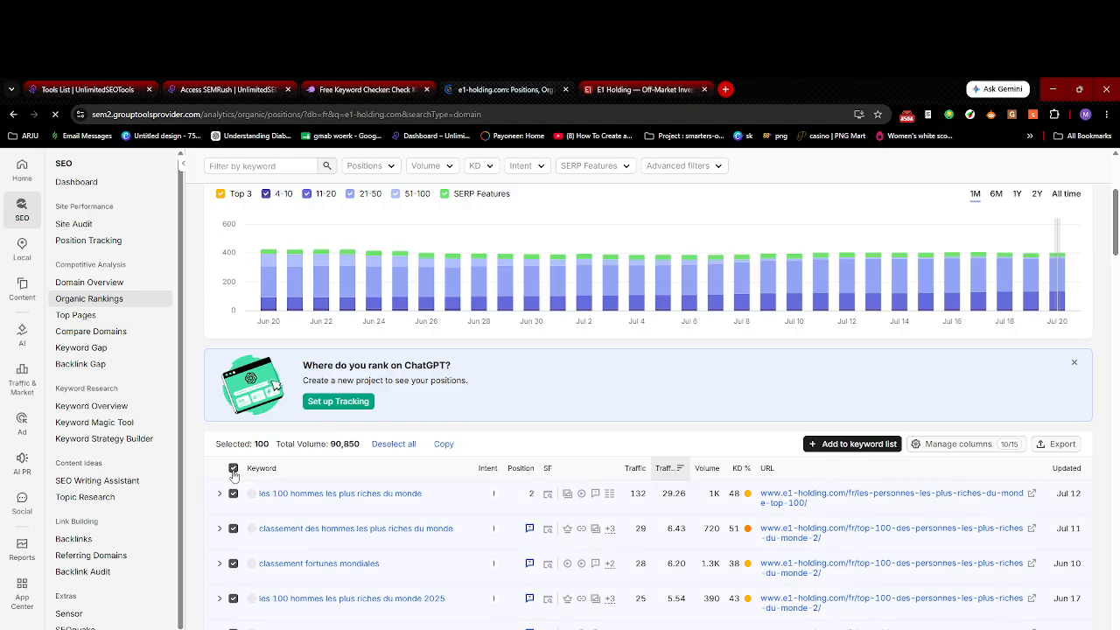
click(444, 444)
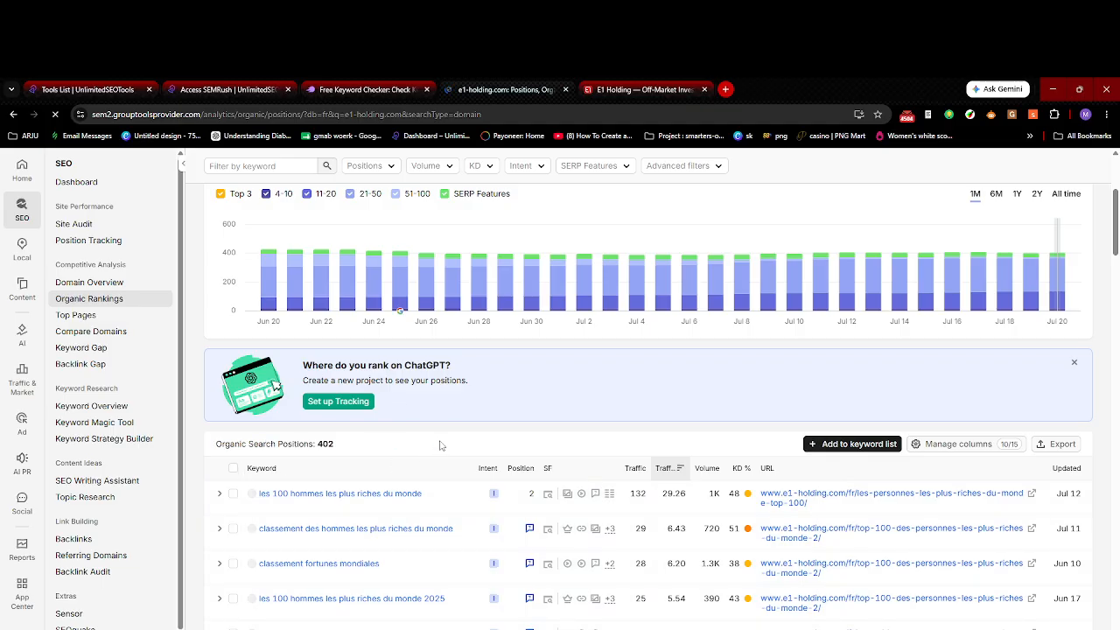
click(612, 89)
click(502, 87)
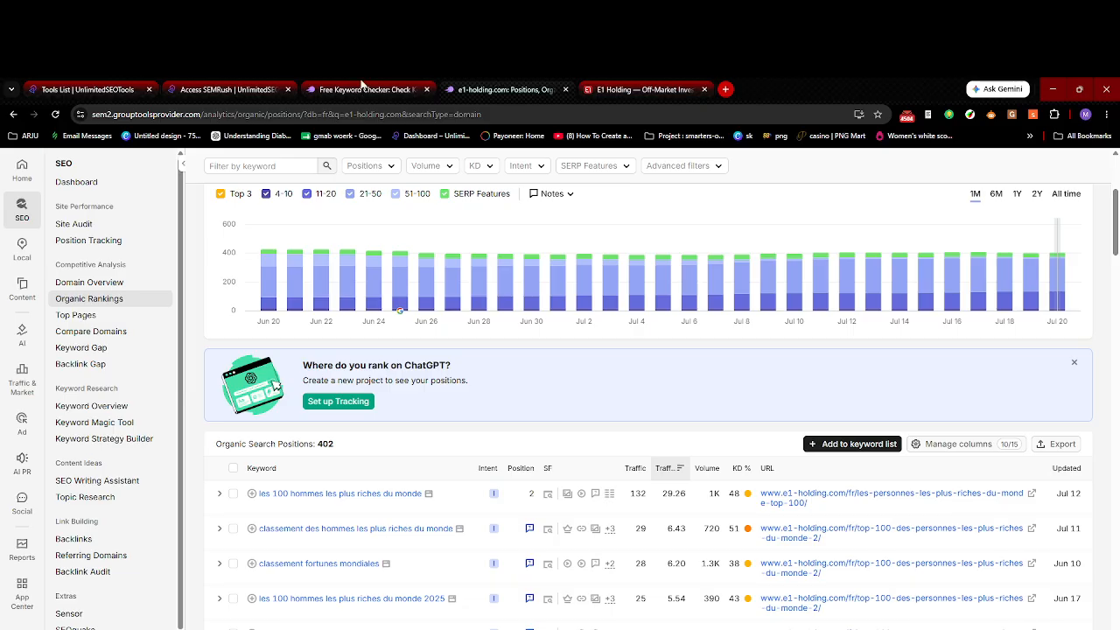
click(362, 89)
click(493, 373)
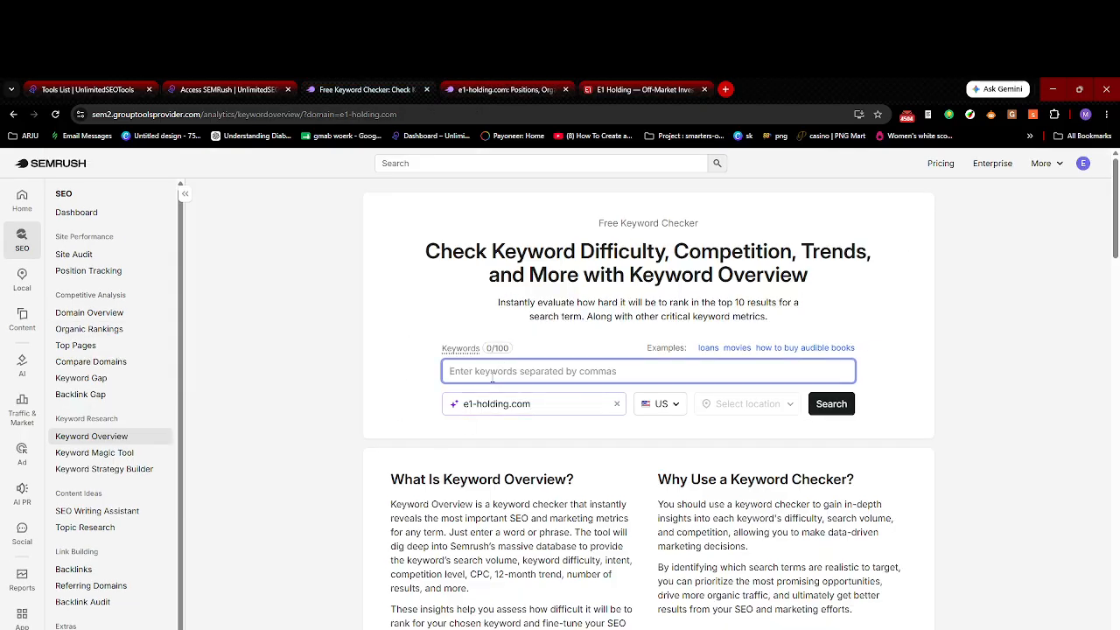
key(ctrl+v)
triple_click(568, 371)
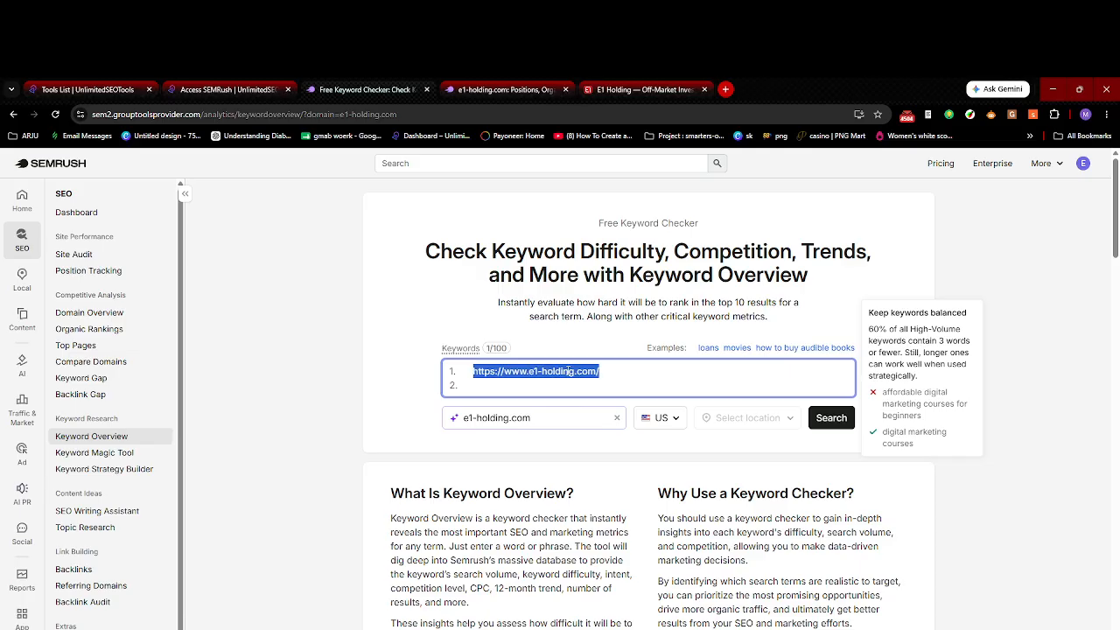
key(BackSpace)
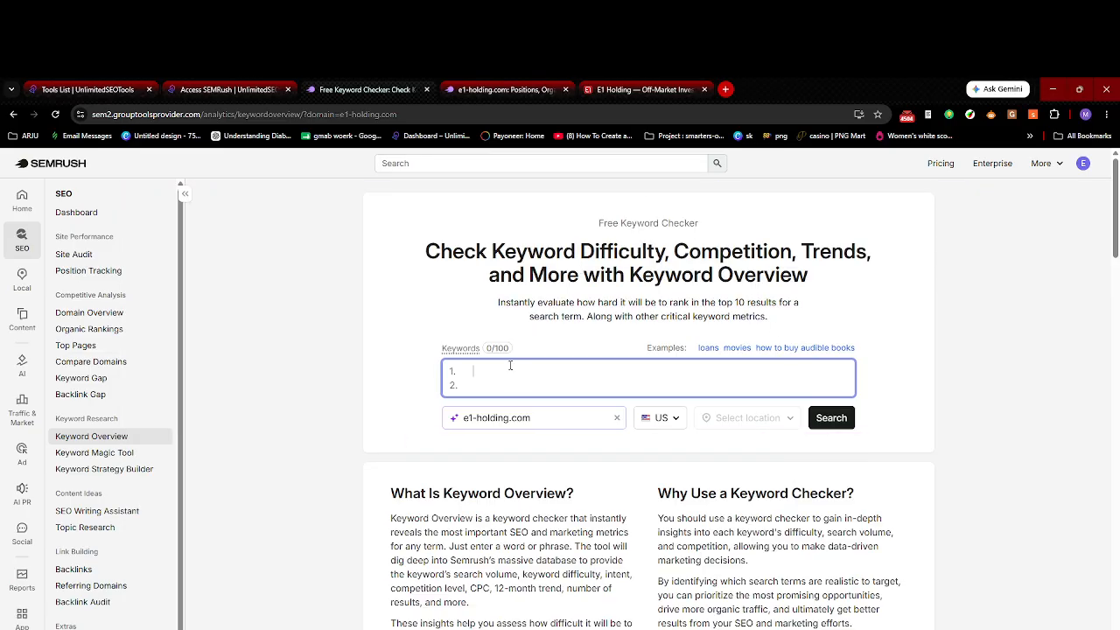
key(super+v)
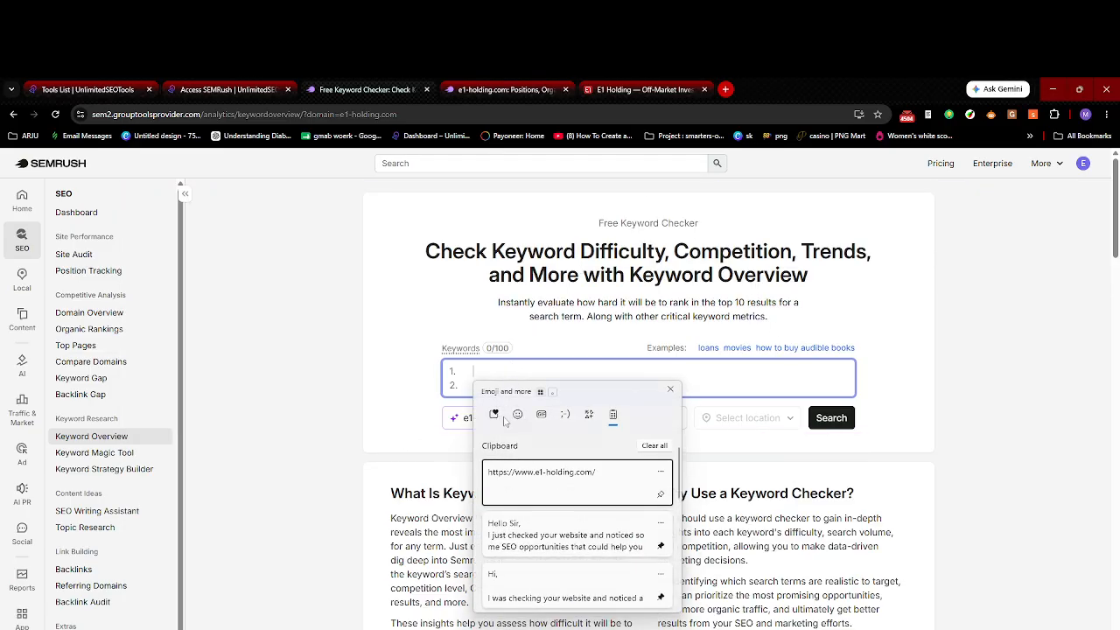
key(Escape)
Step: Select all keyword rows on the current page of the e1-holding.com positions table and copy them to the clipboard
click(490, 88)
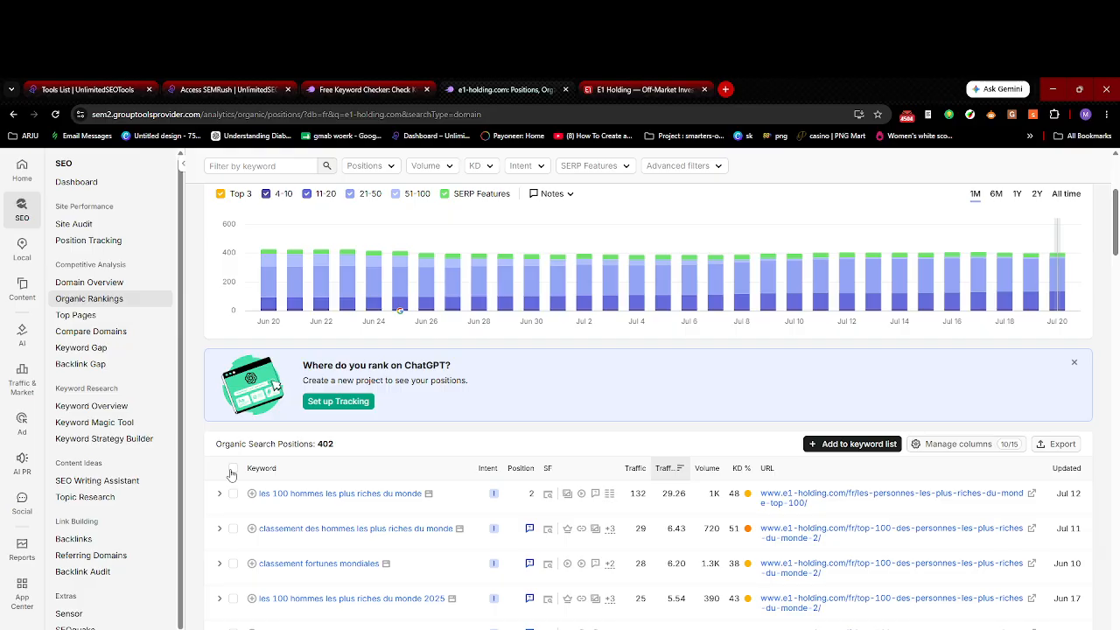
scroll(236, 473, down, 2)
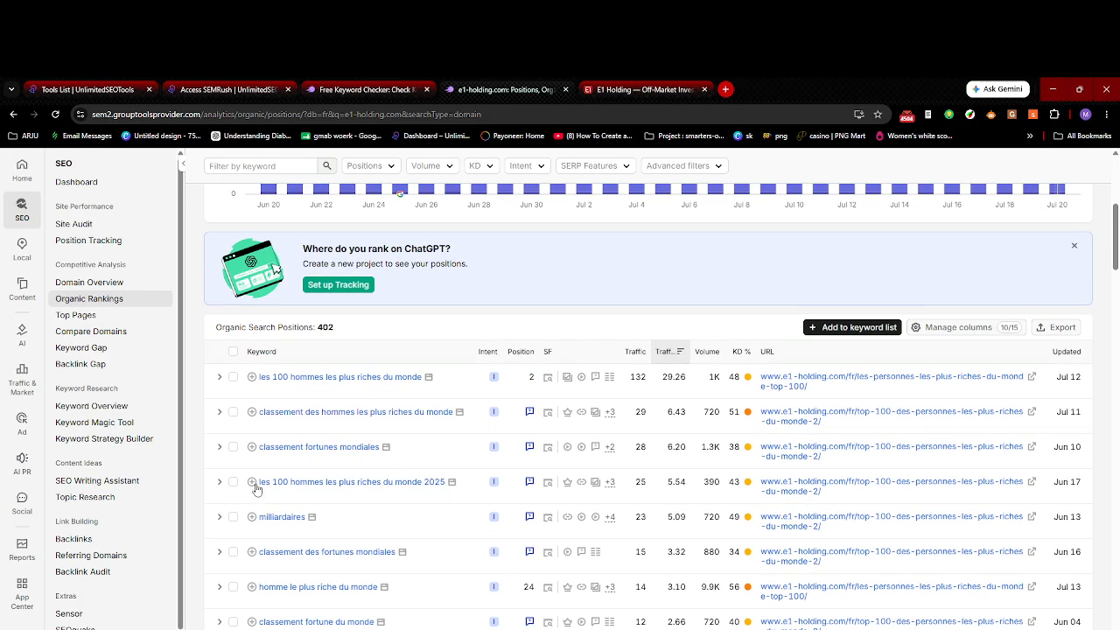
click(232, 375)
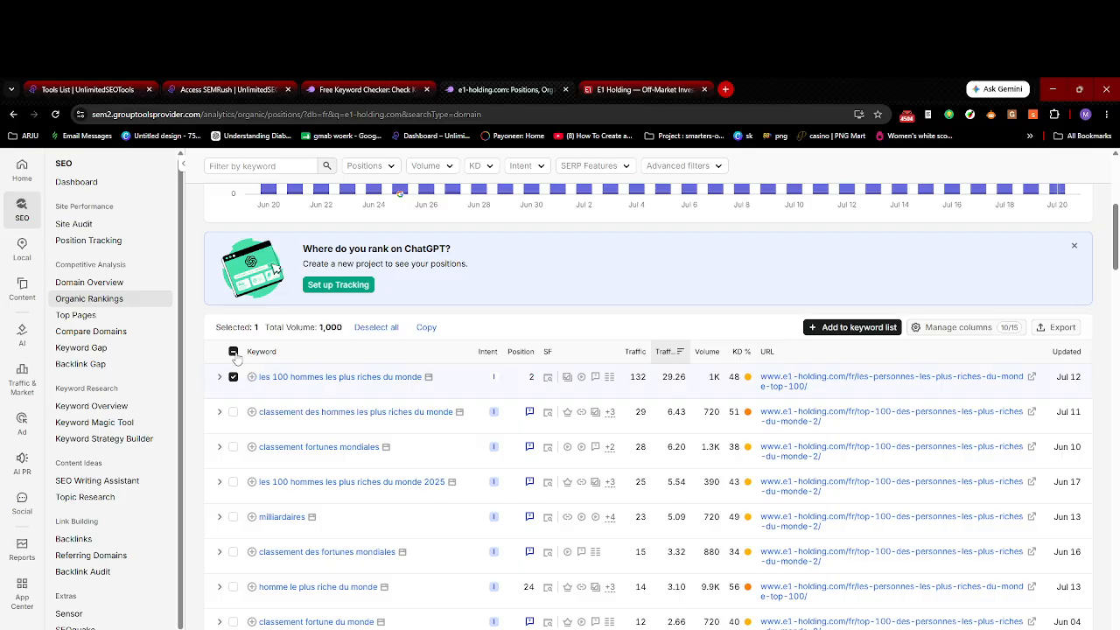
click(233, 352)
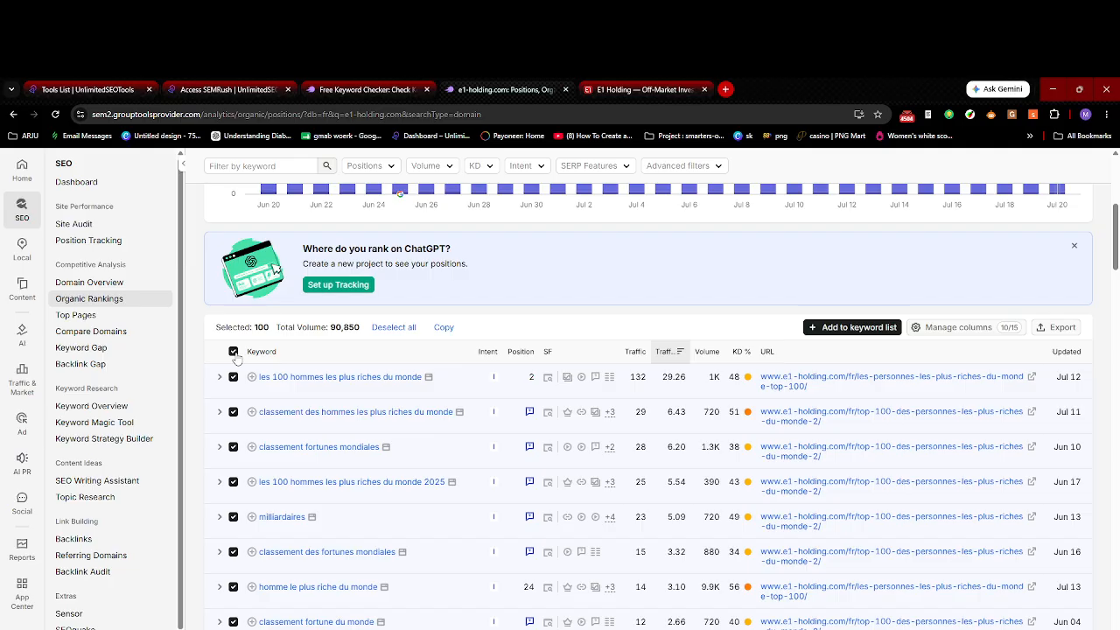
click(444, 328)
key(super+v)
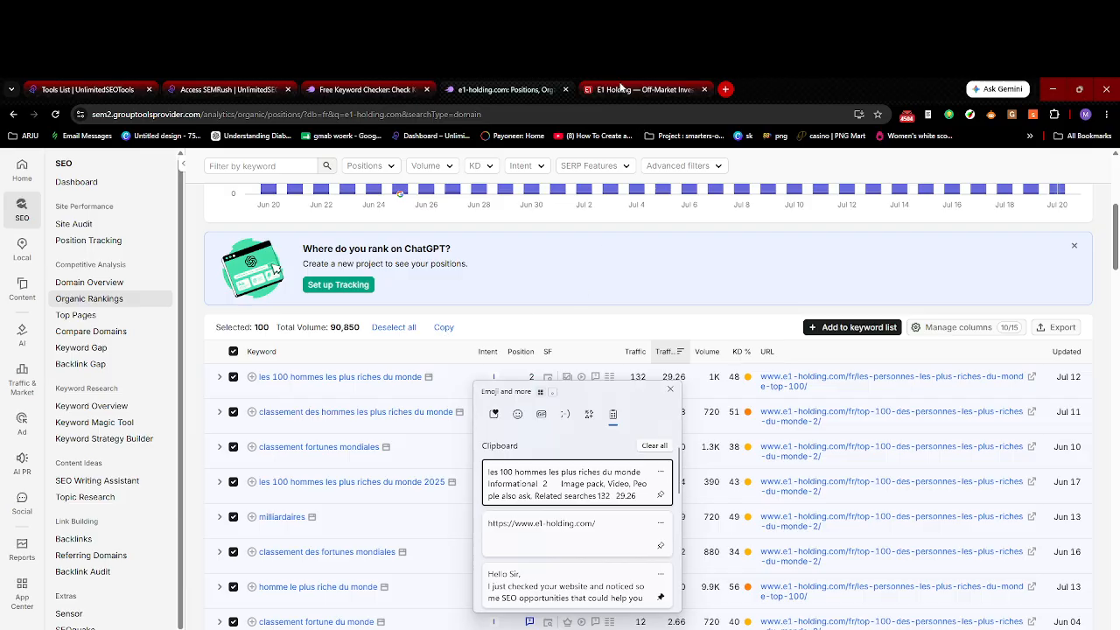
key(Escape)
Step: Paste the copied position rows into the Keyword Overview's keyword list and look through the pasted entries
click(359, 89)
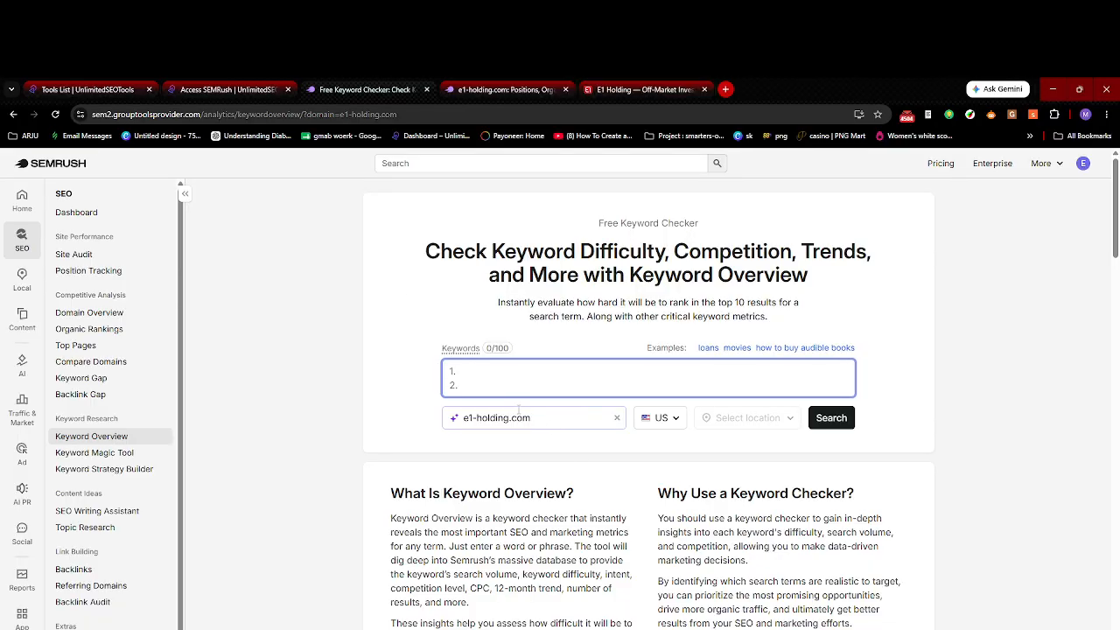
key(ctrl+v)
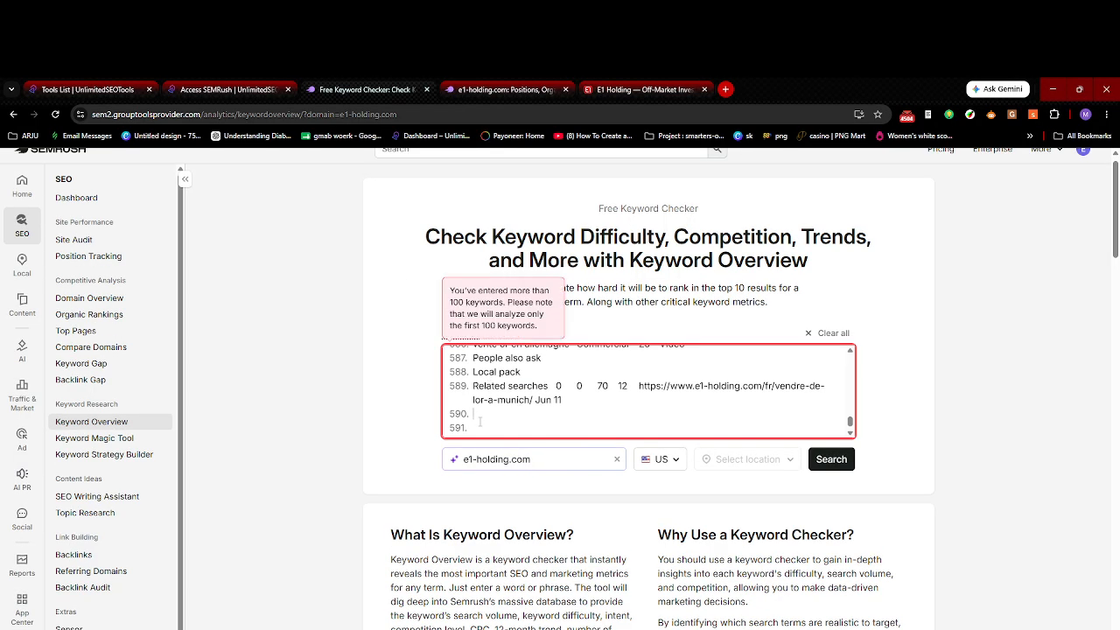
scroll(480, 422, up, 15)
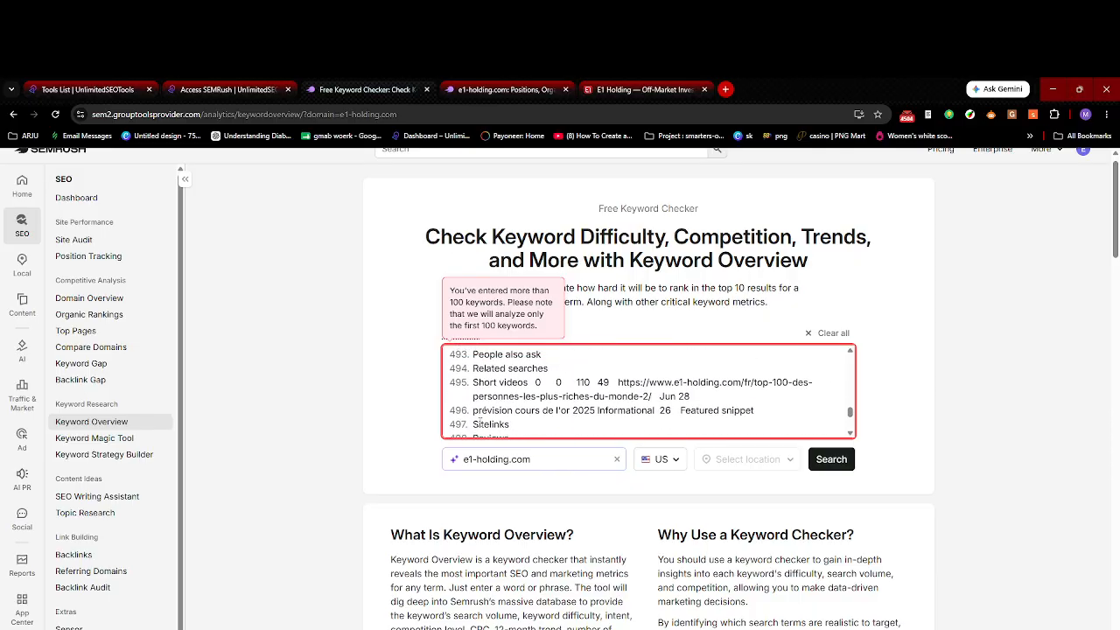
scroll(479, 422, up, 20)
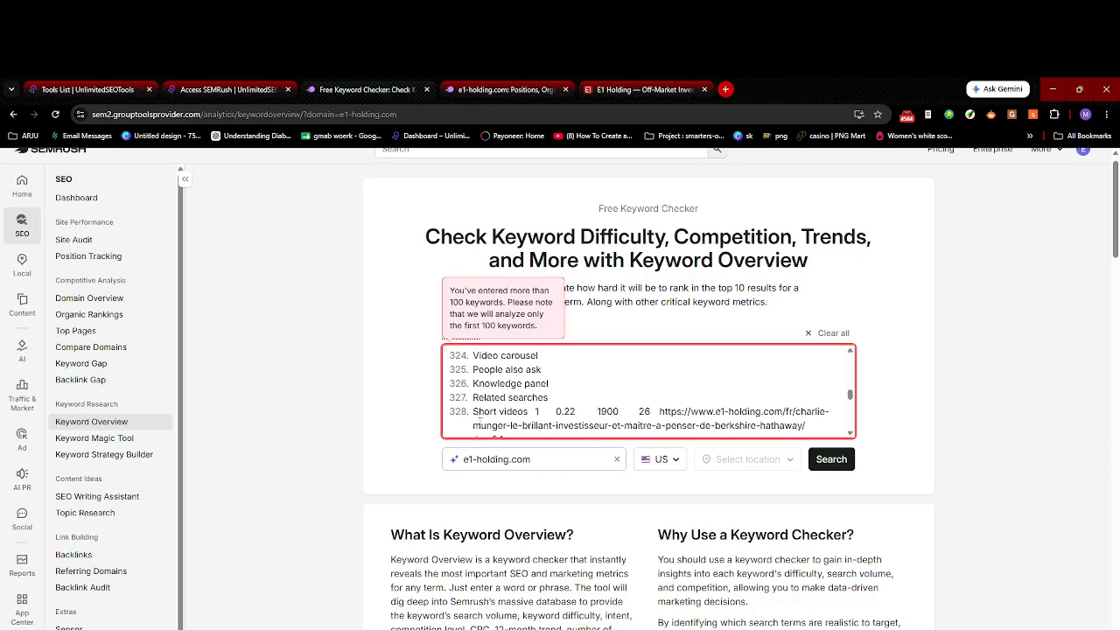
scroll(479, 422, up, 20)
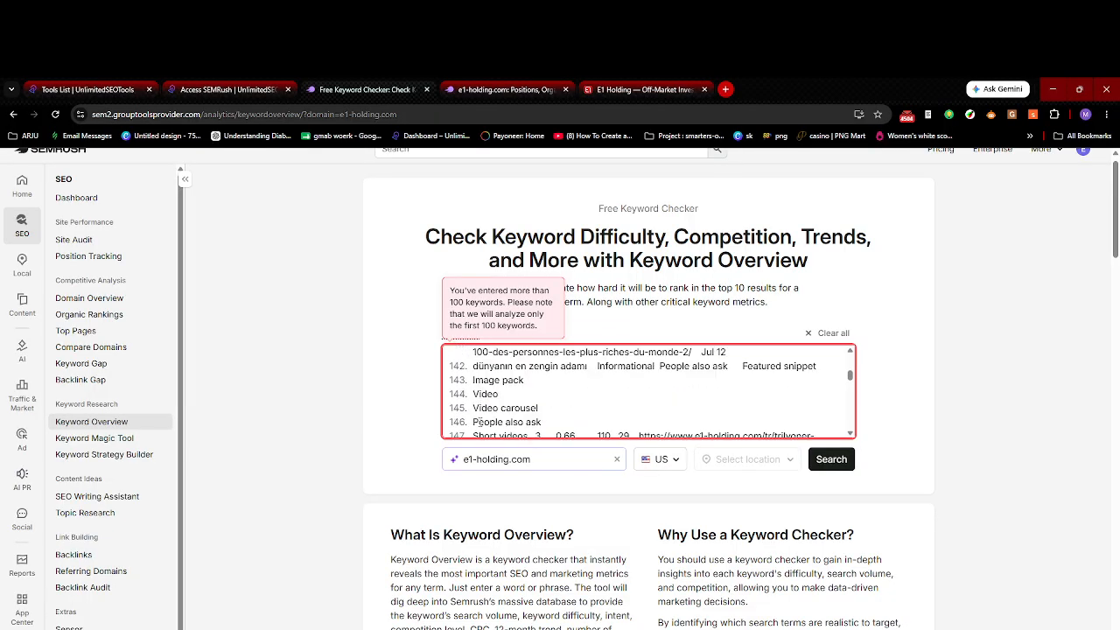
scroll(479, 421, up, 20)
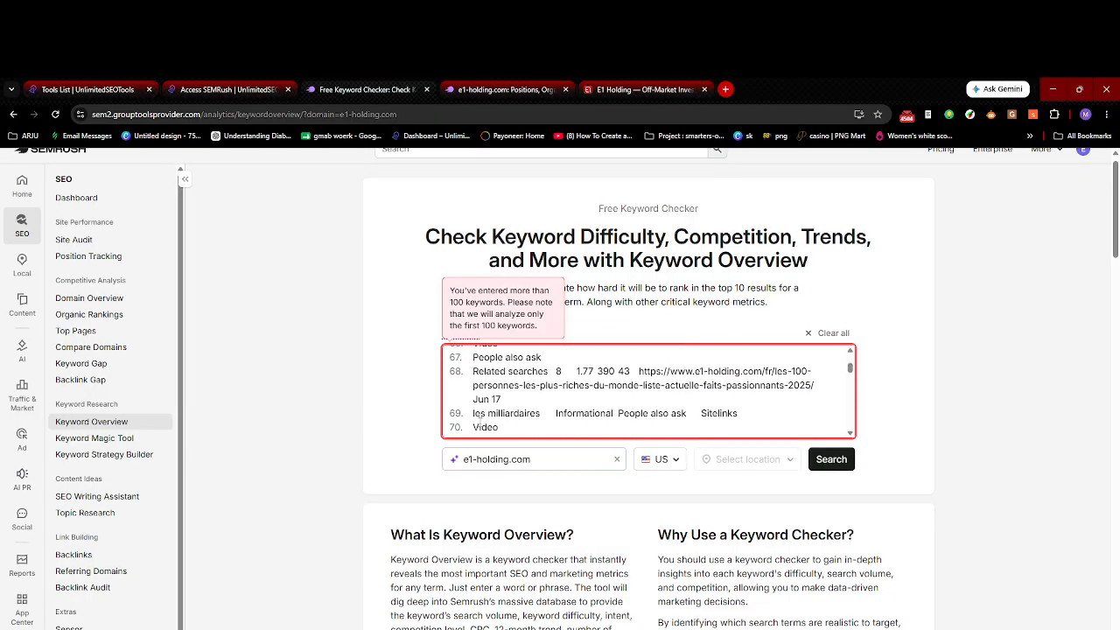
scroll(540, 368, up, 8)
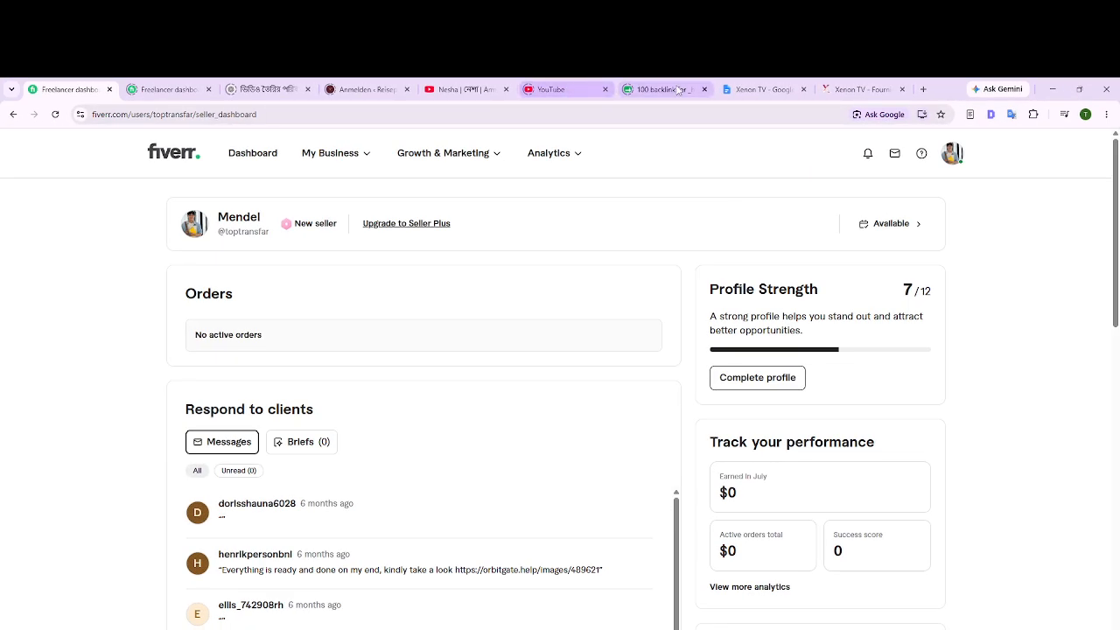
Step: Switch to the coldbet.dev backlink spreadsheet in Google Sheets, add a new sheet and paste the copied keyword rows at A1
click(662, 90)
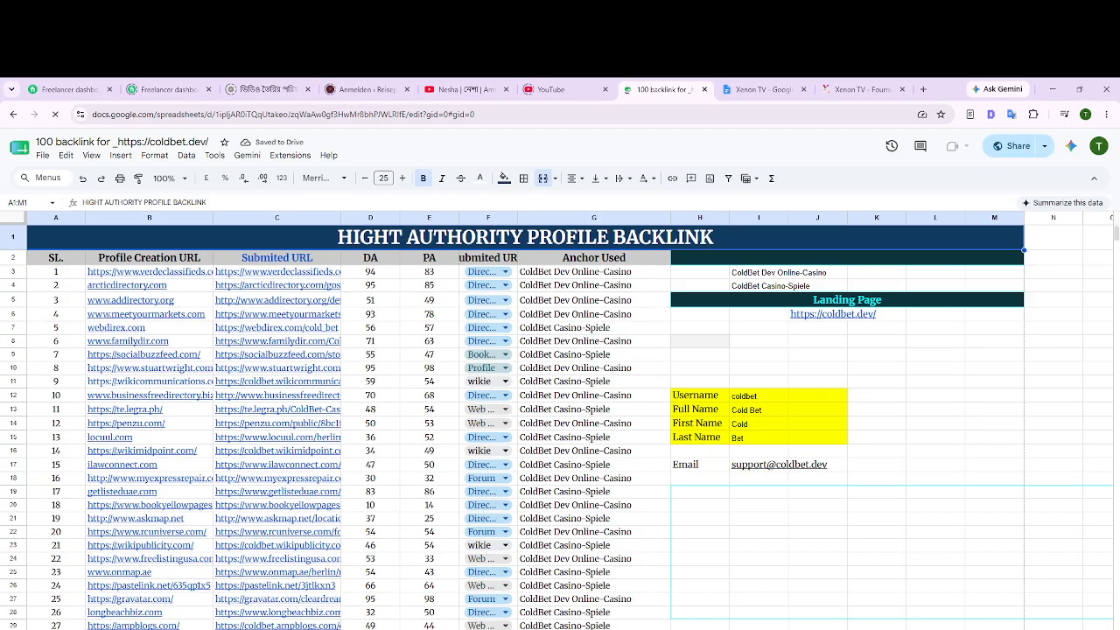
key(shift+F11)
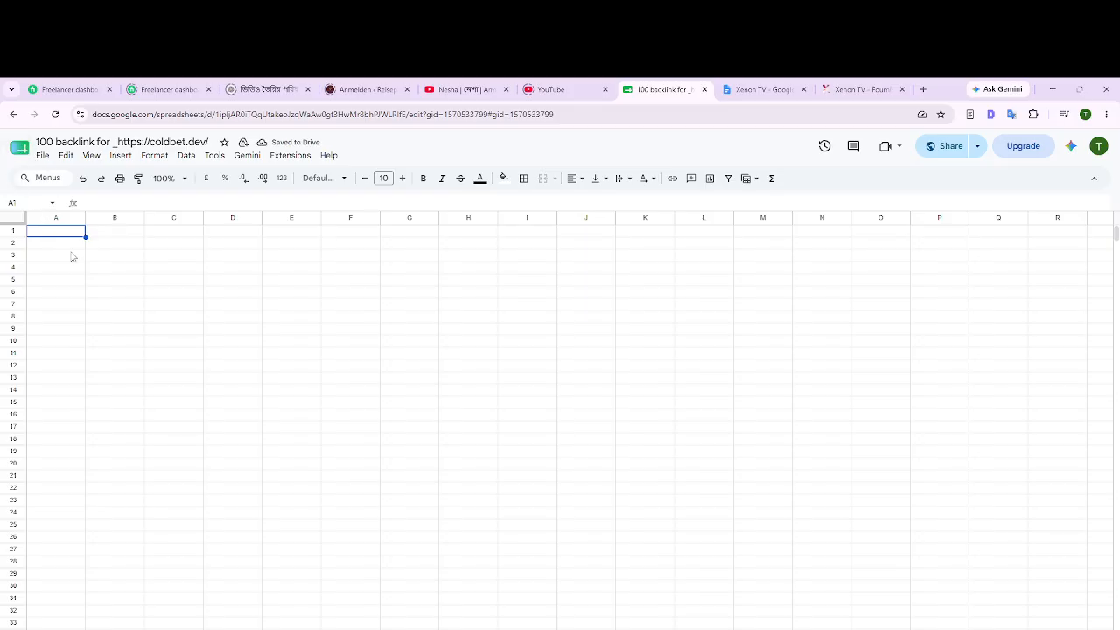
key(ctrl+v)
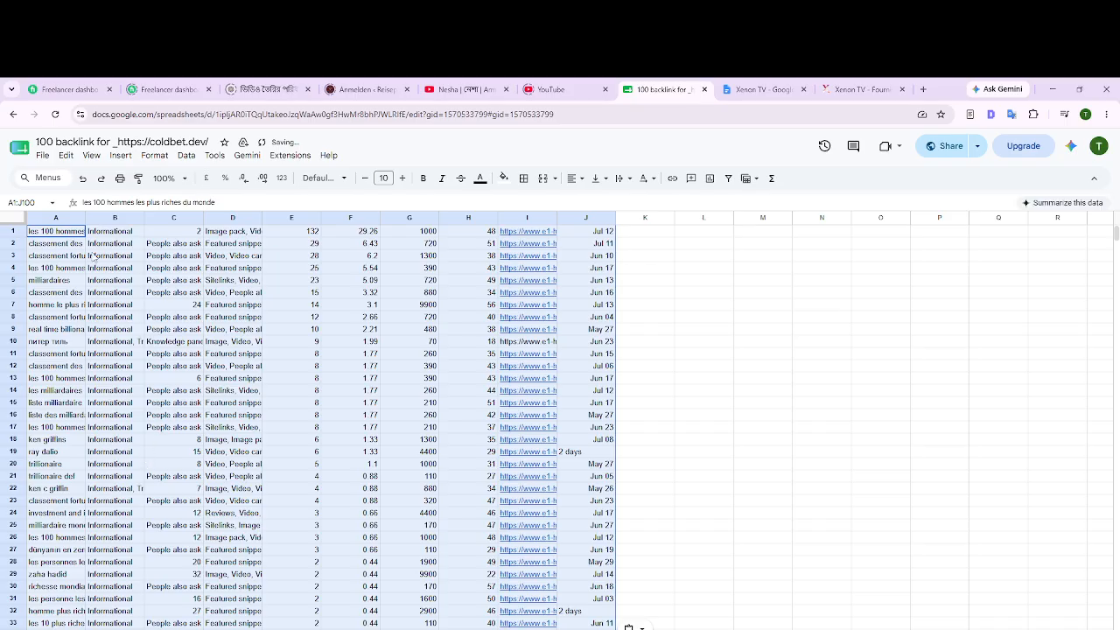
Step: Copy the keywords in A1:A29, switch back to Semrush and replace the whole Keyword Overview keyword list with them
drag(70, 233, 69, 587)
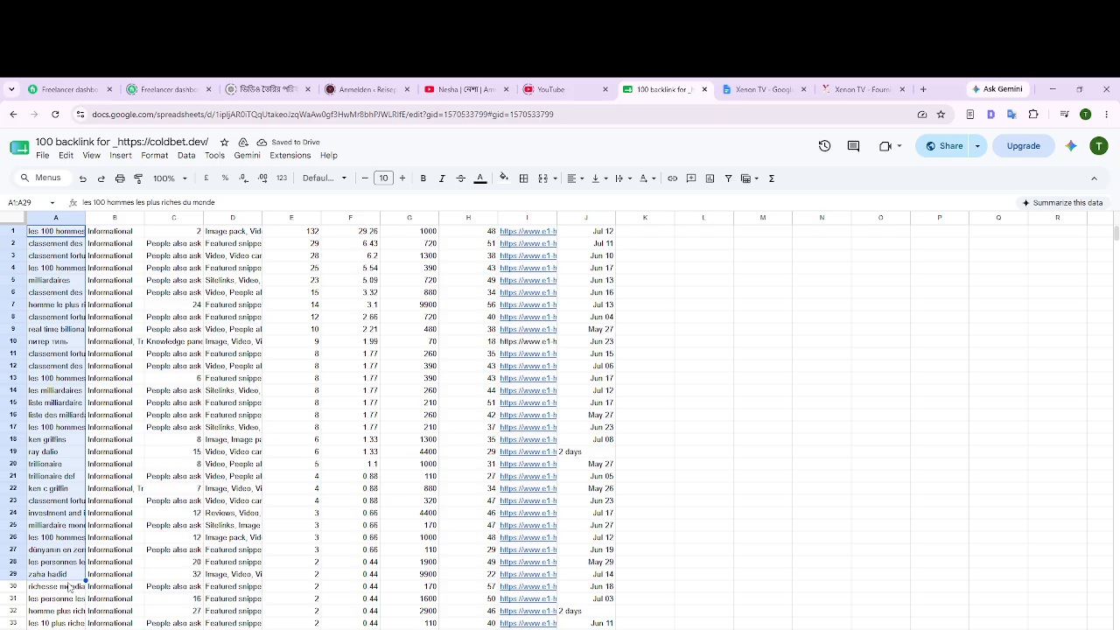
key(ctrl+c)
click(791, 624)
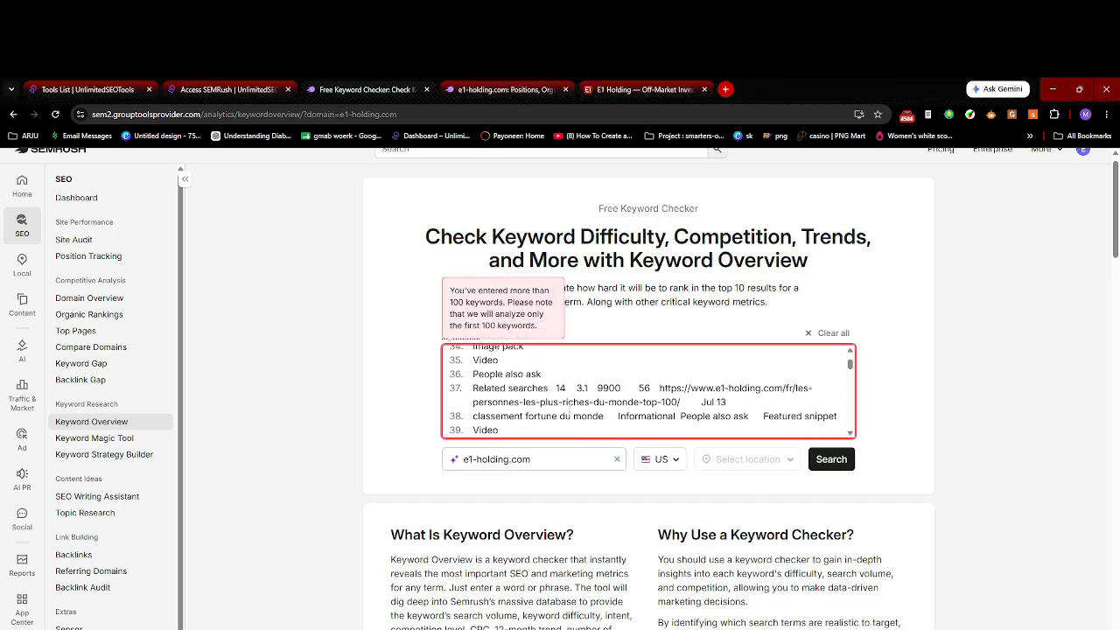
key(ctrl+a)
key(ctrl+v)
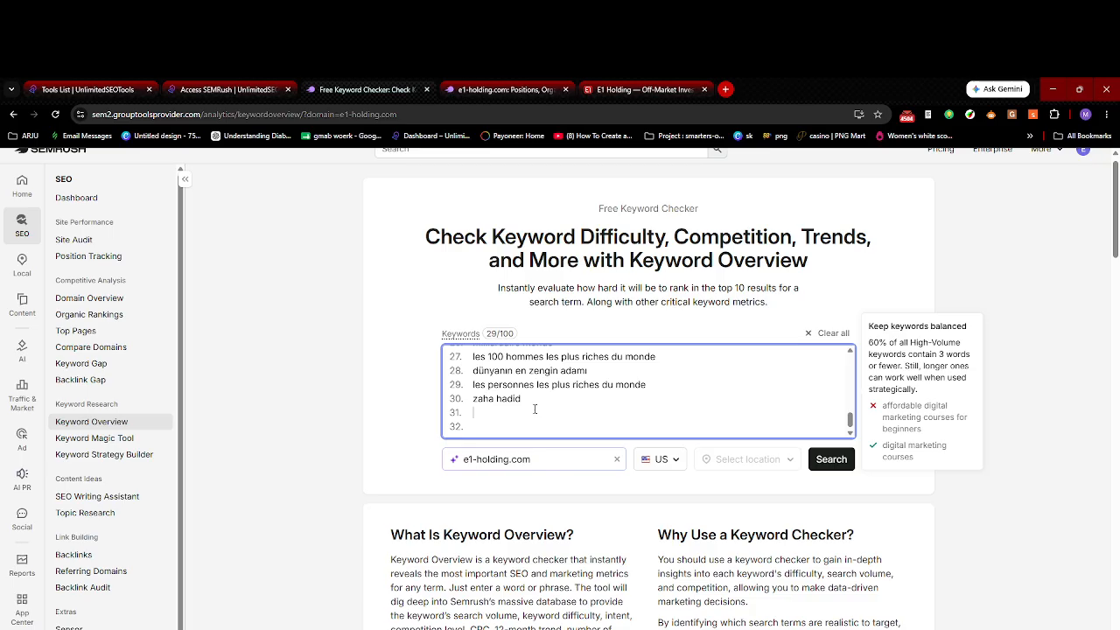
Step: Set the keyword database to Germany and run the bulk keyword search for e1-holding.com
click(668, 464)
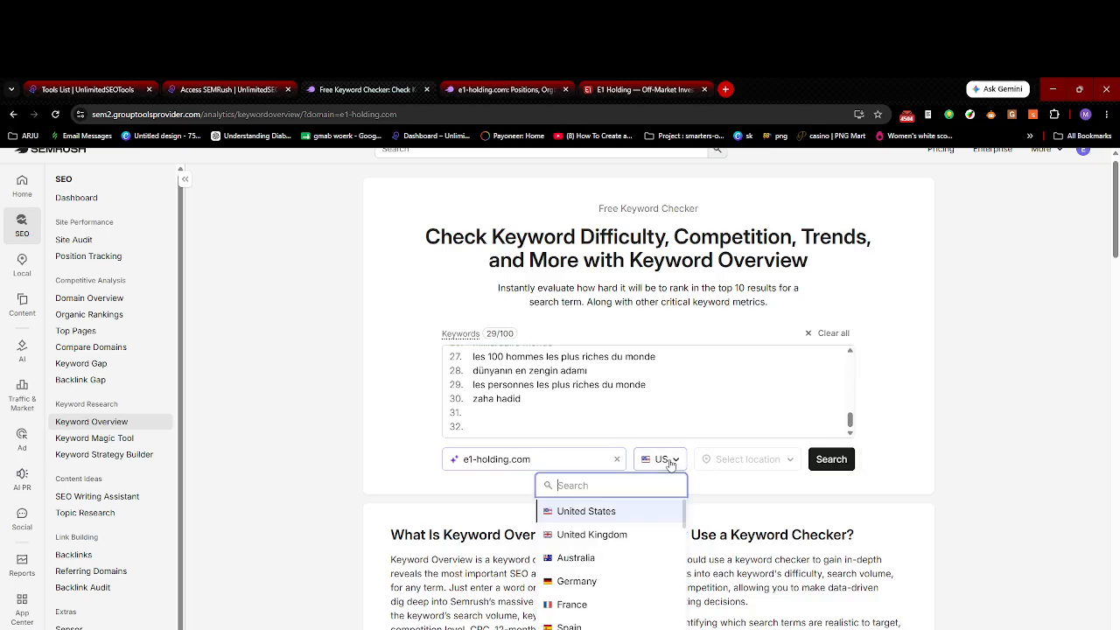
click(581, 581)
click(830, 461)
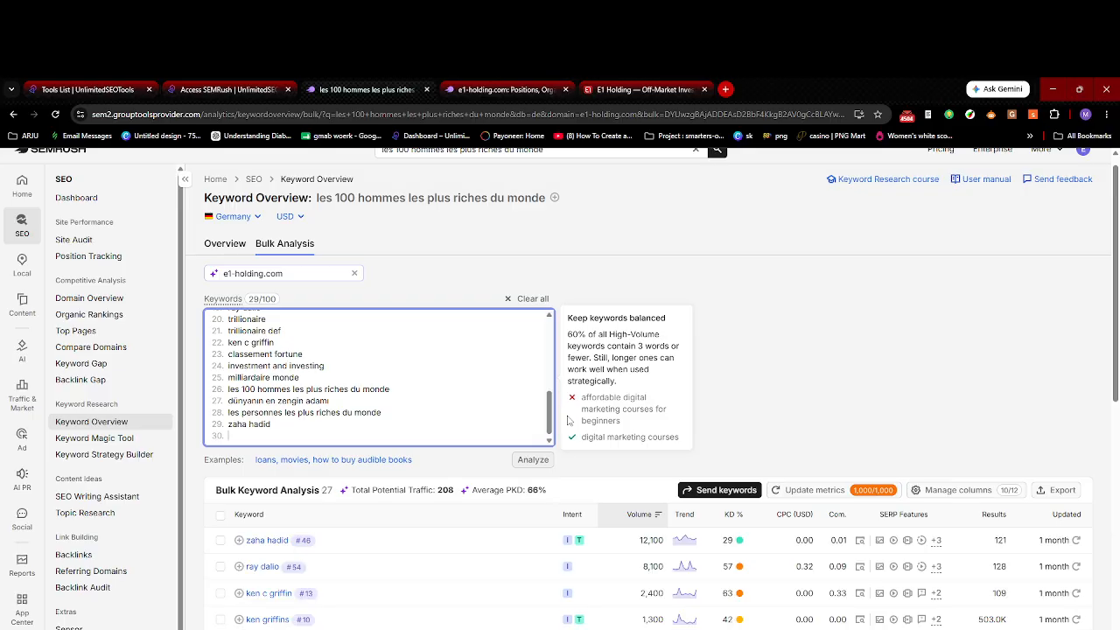
Step: Examine search volume, keyword difficulty and other metrics in the bulk keyword analysis for Germany, and compare them with the entered keyword list
scroll(372, 525, down, 2)
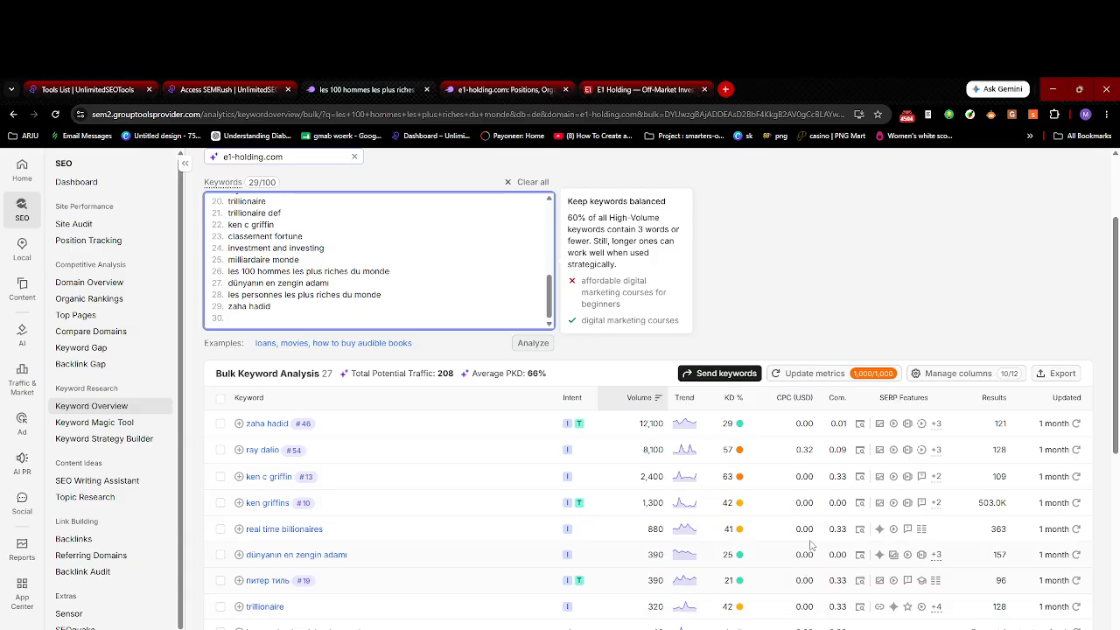
scroll(721, 612, down, 5)
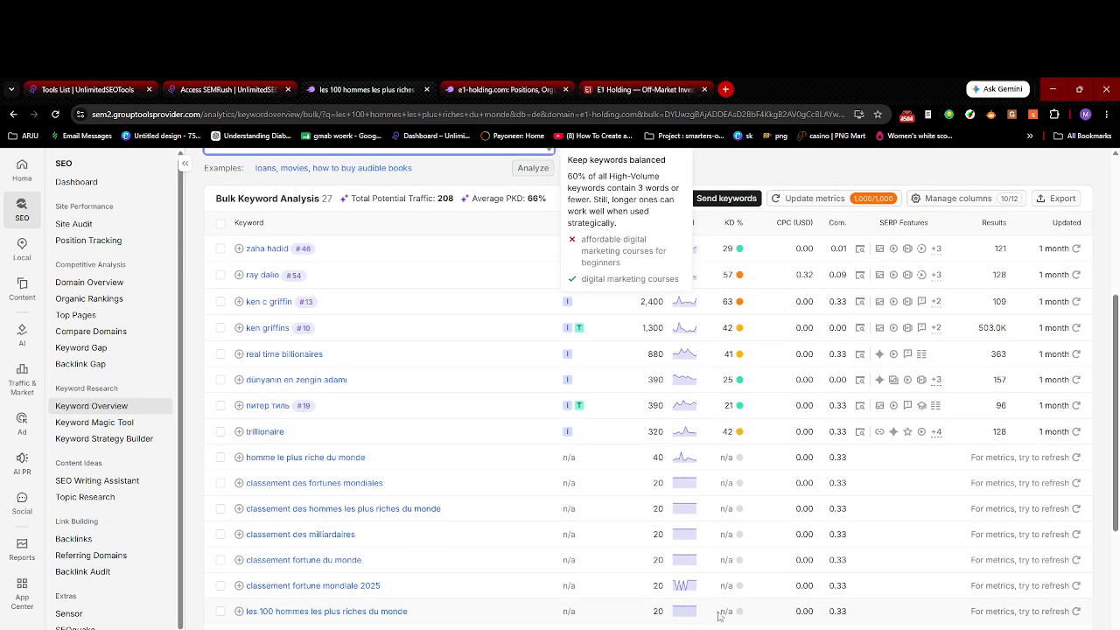
scroll(877, 419, up, 5)
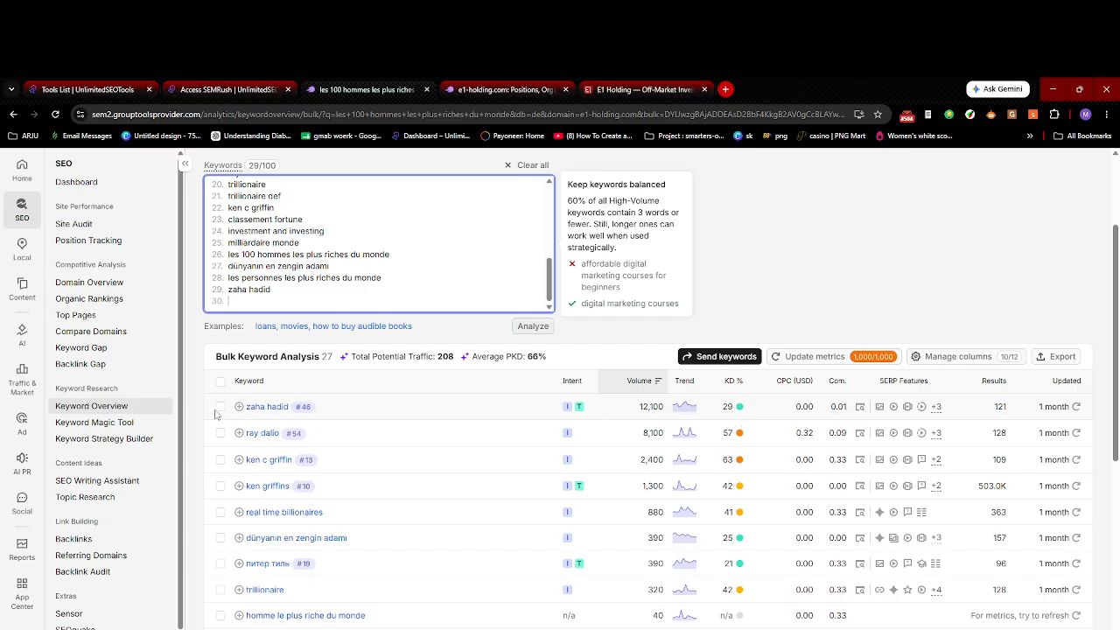
drag(422, 411, 241, 410)
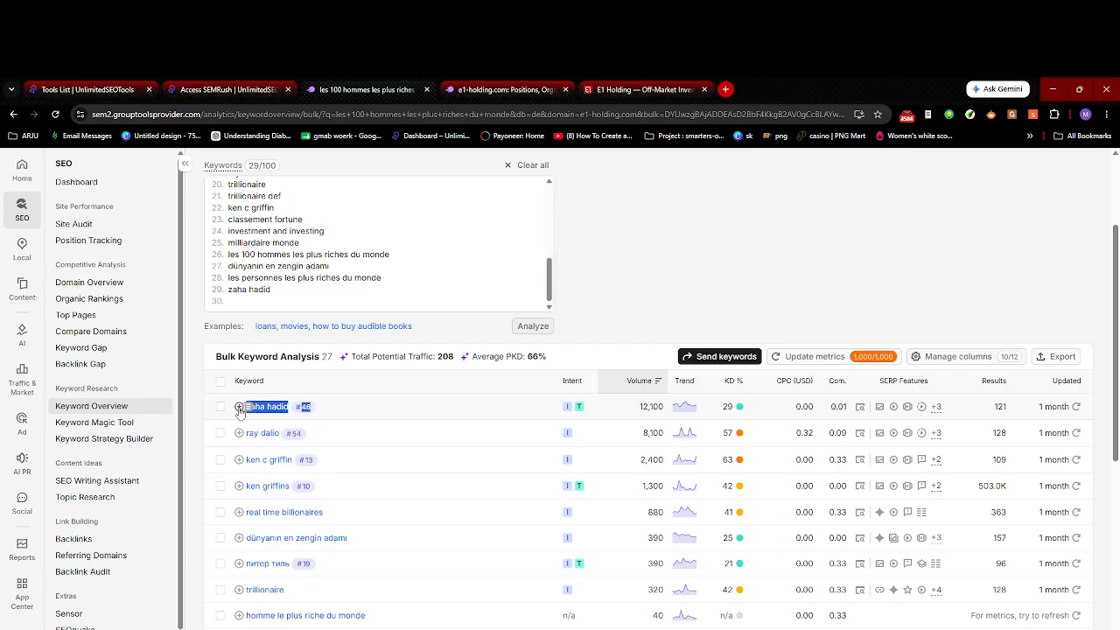
click(396, 417)
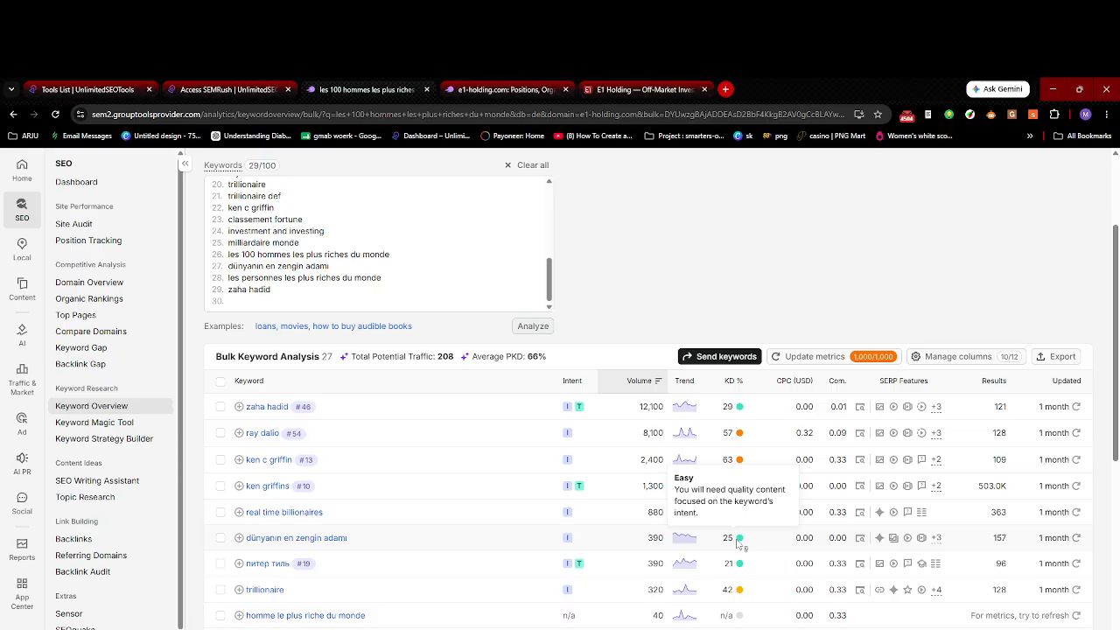
scroll(896, 626, down, 3)
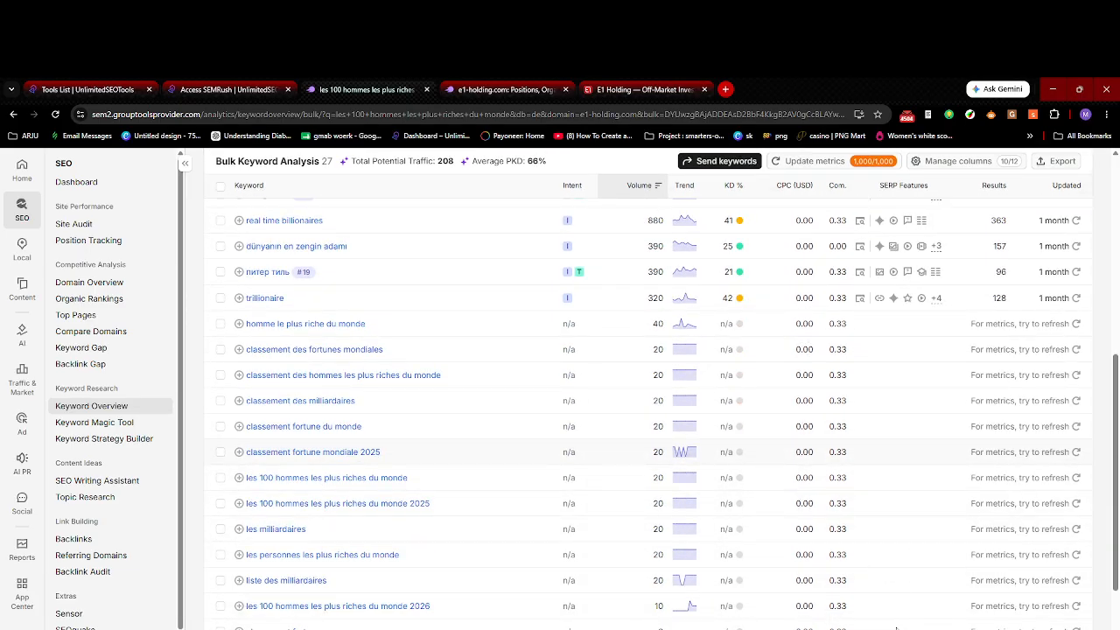
scroll(896, 626, up, 3)
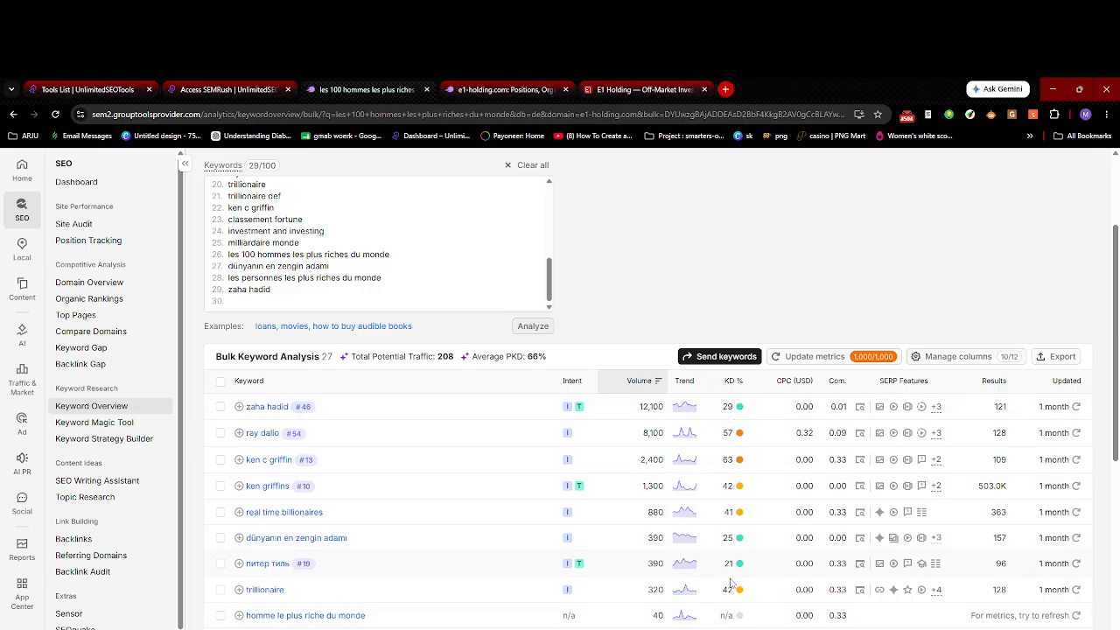
scroll(731, 587, up, 1)
scroll(731, 587, up, 1)
scroll(732, 586, up, 2)
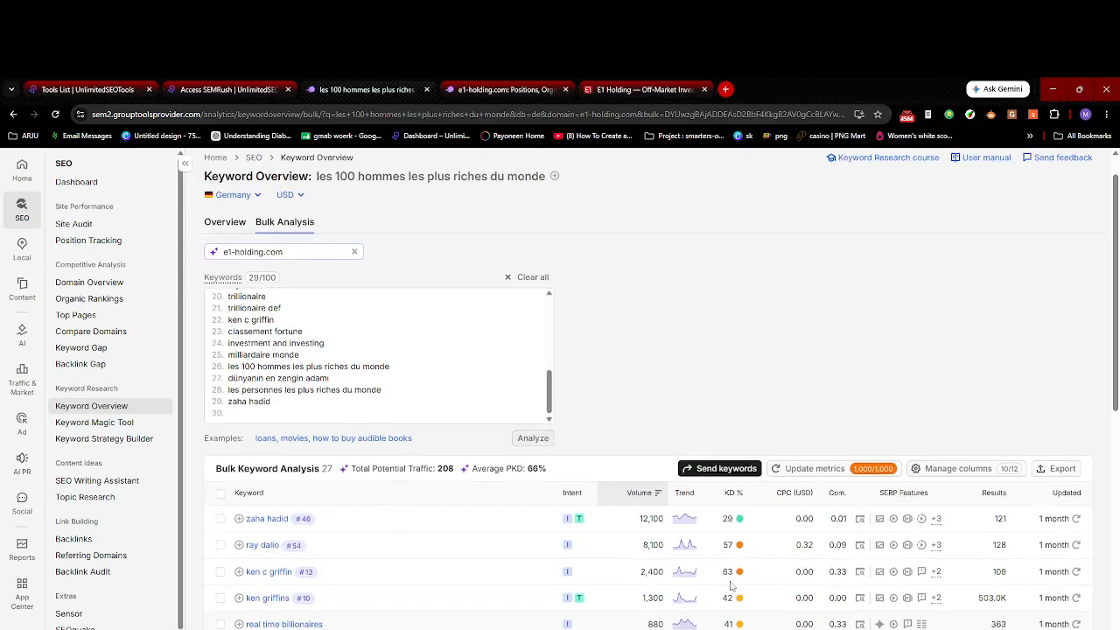
scroll(731, 578, up, 1)
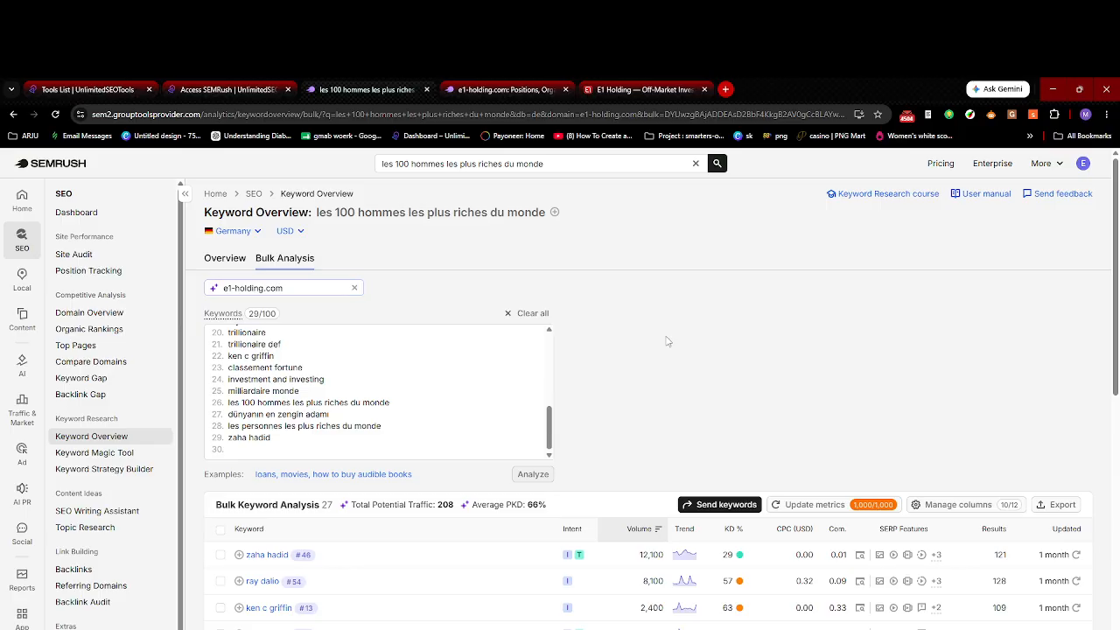
scroll(604, 570, down, 3)
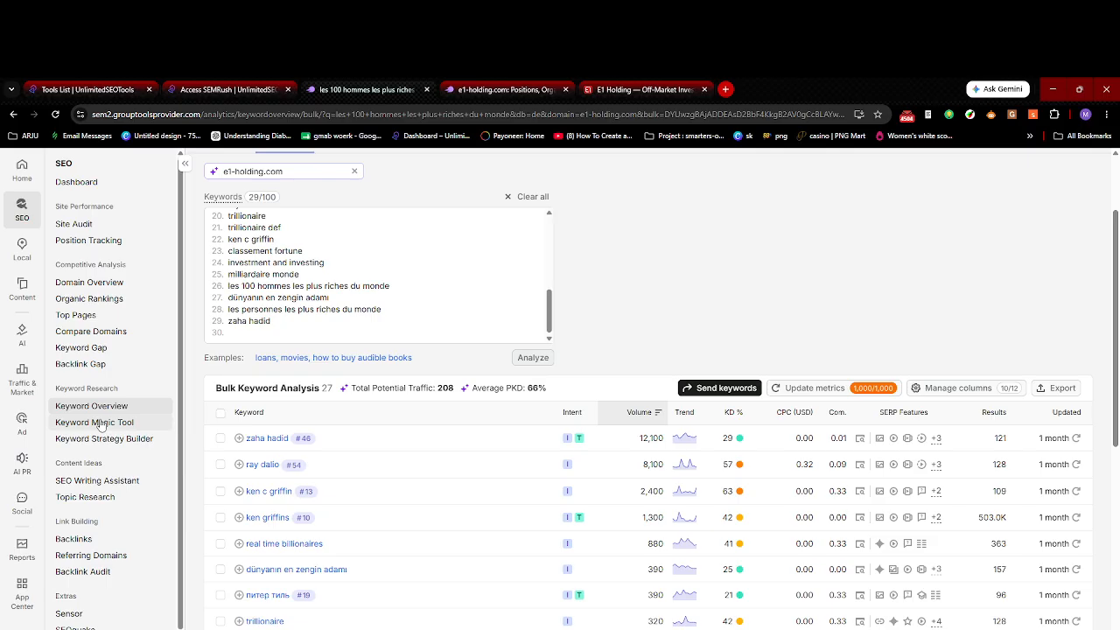
scroll(411, 337, up, 3)
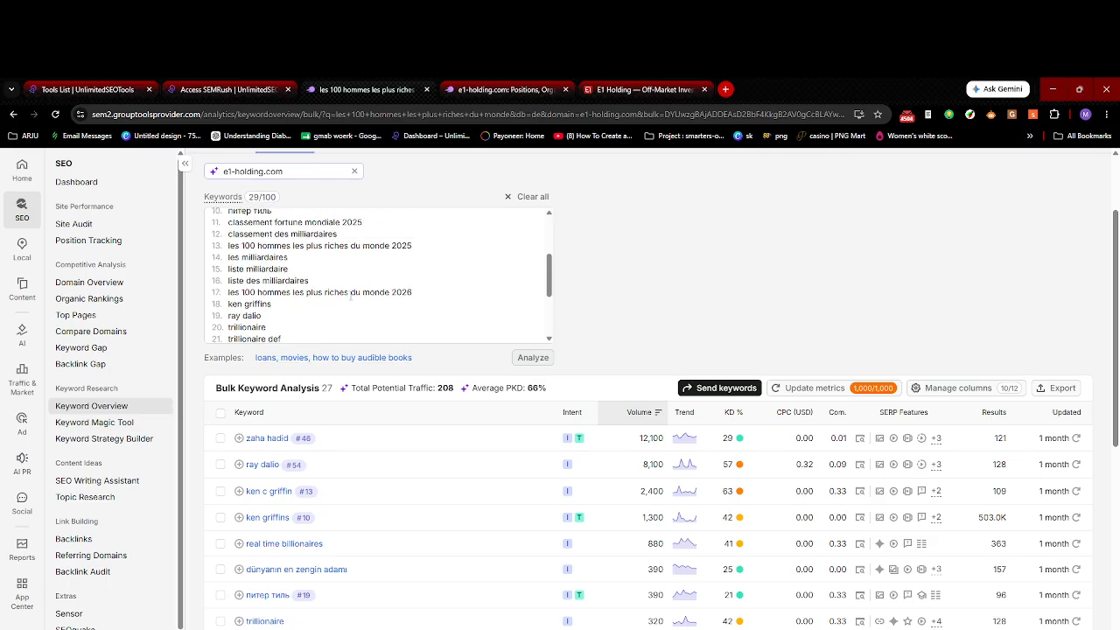
scroll(590, 318, up, 3)
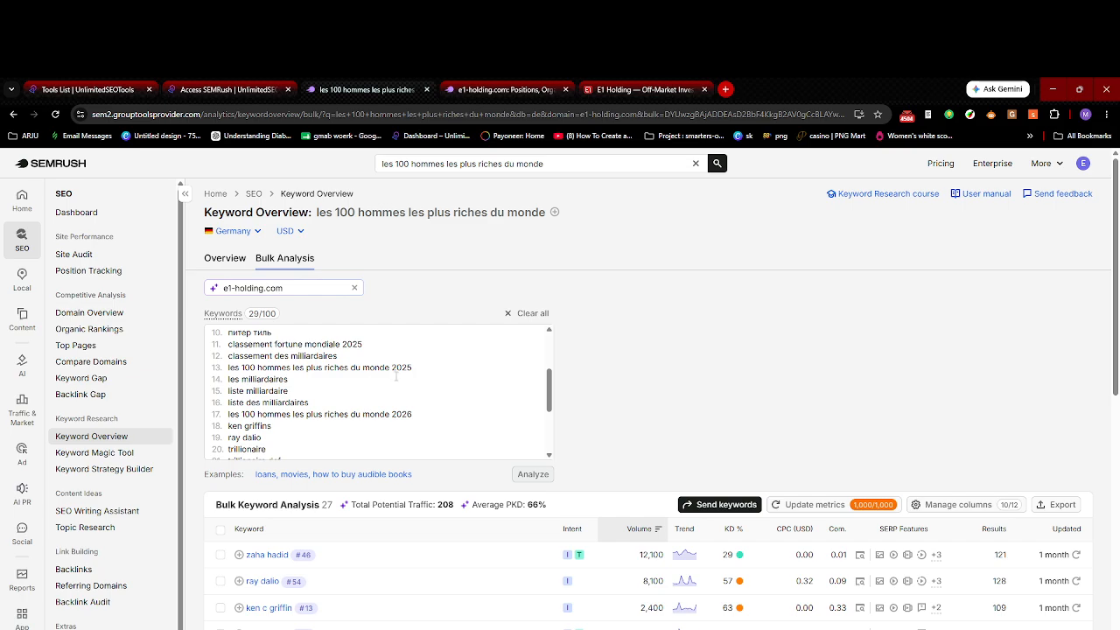
Step: Open the Keyword Magic Tool for "les 100 hommes les plus riches du monde" and look through the keyword variations
click(94, 452)
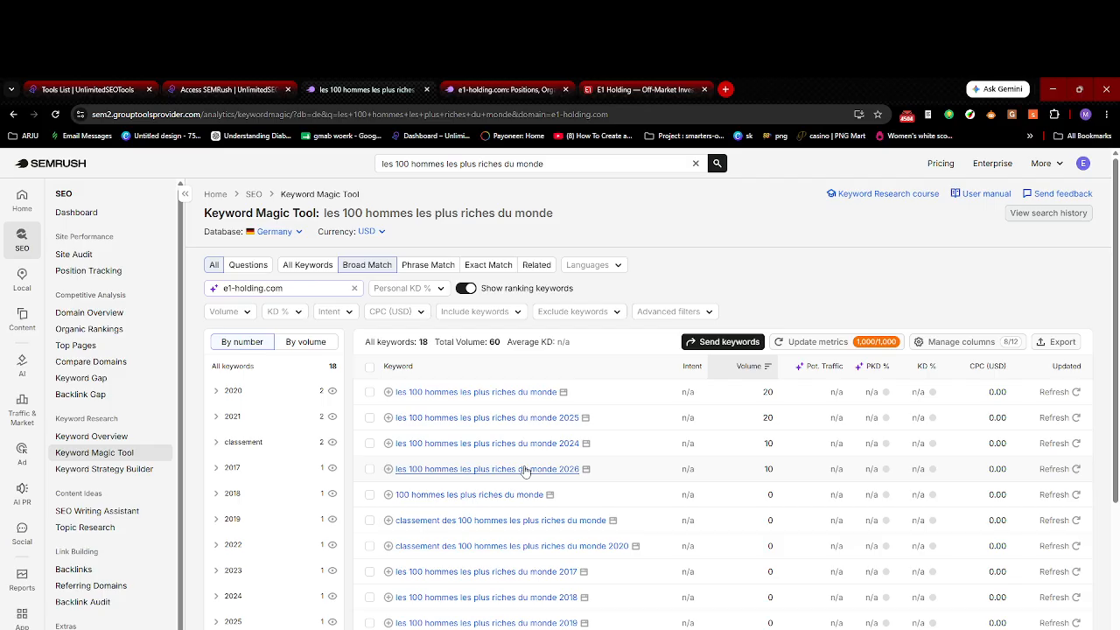
scroll(525, 470, down, 3)
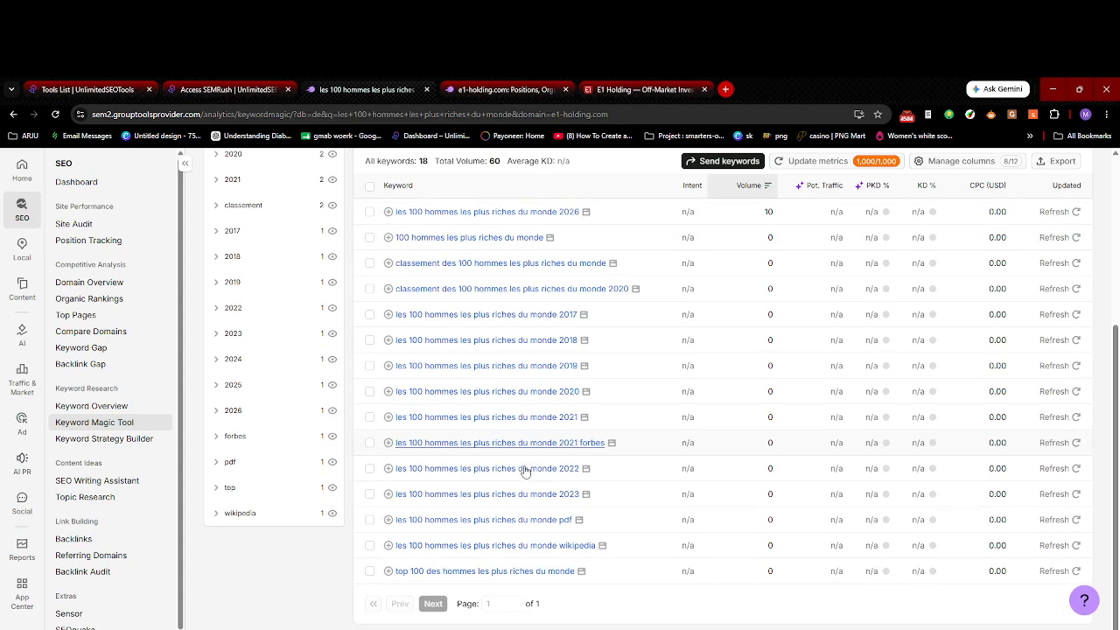
scroll(393, 392, up, 3)
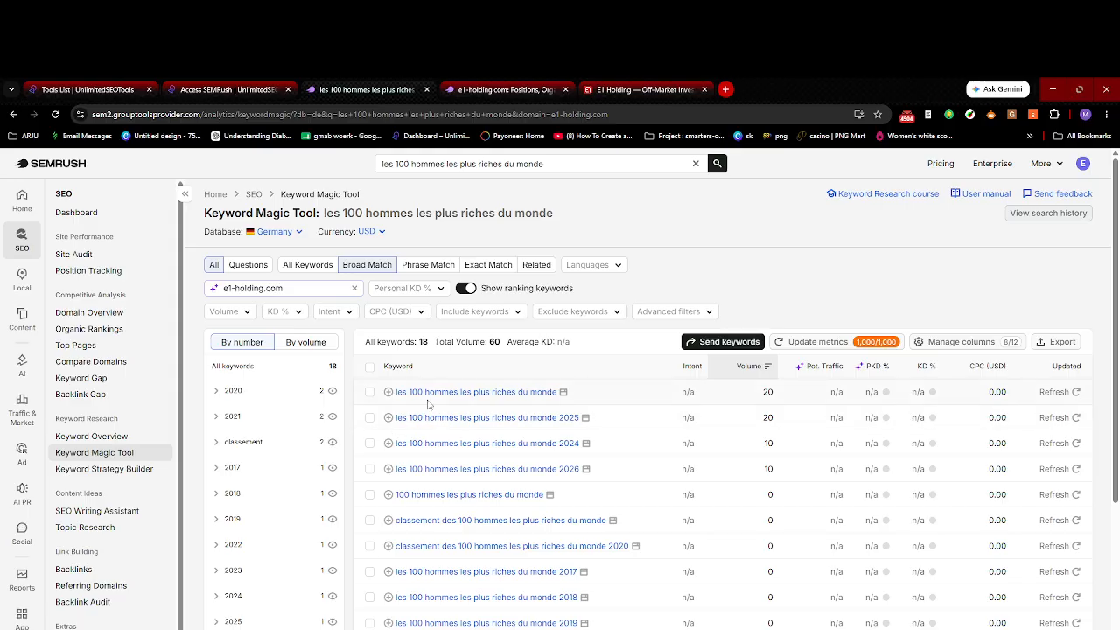
scroll(83, 538, down, 1)
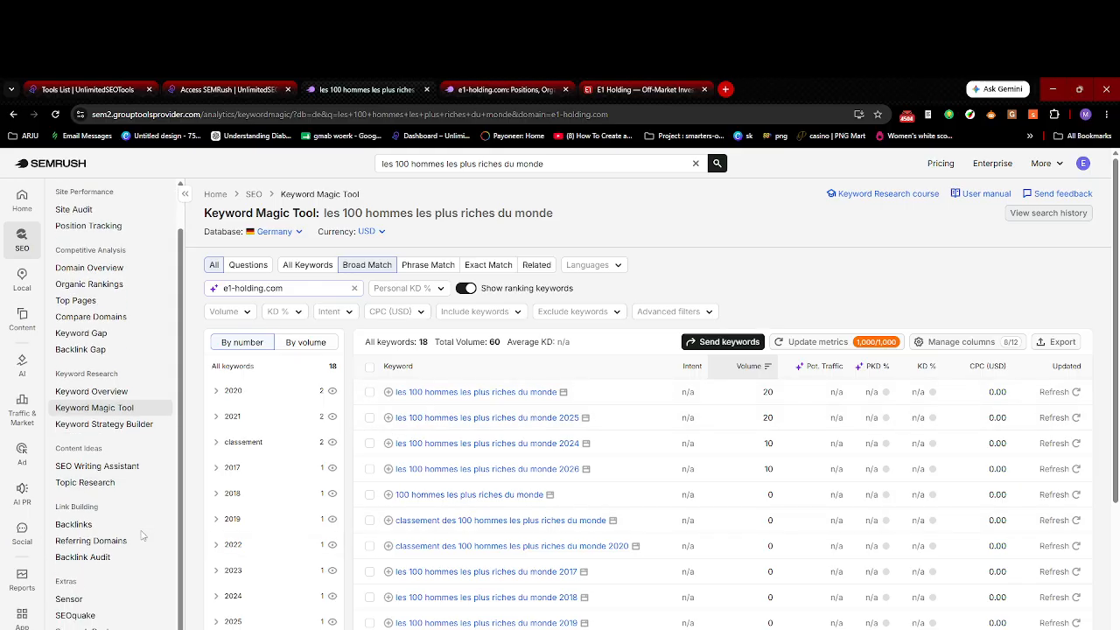
click(79, 528)
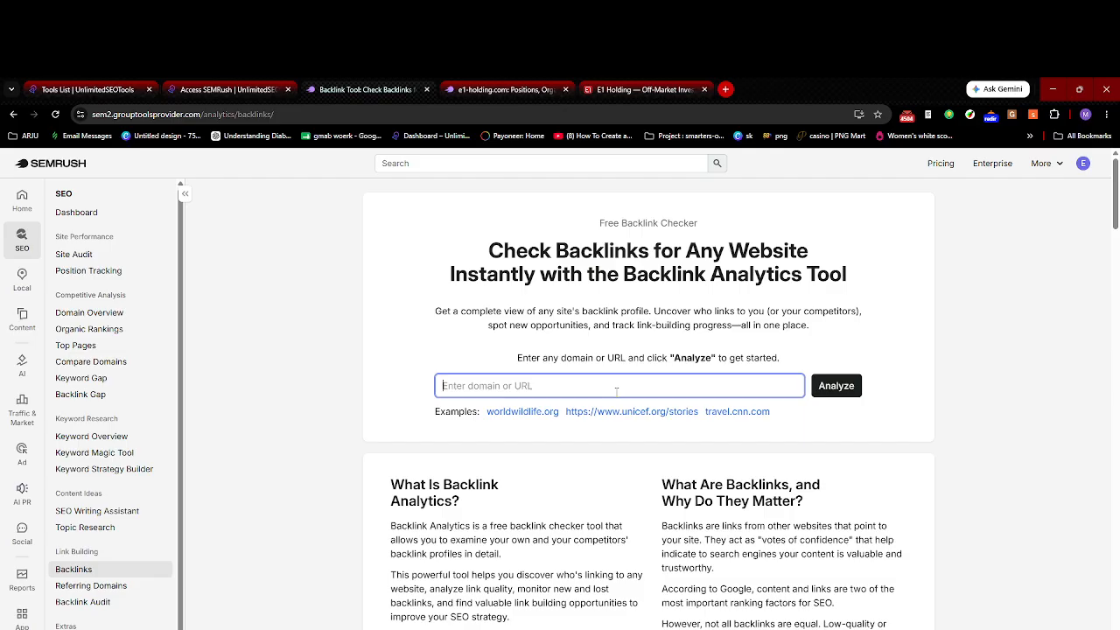
key(super+v)
scroll(525, 542, down, 3)
scroll(523, 560, up, 3)
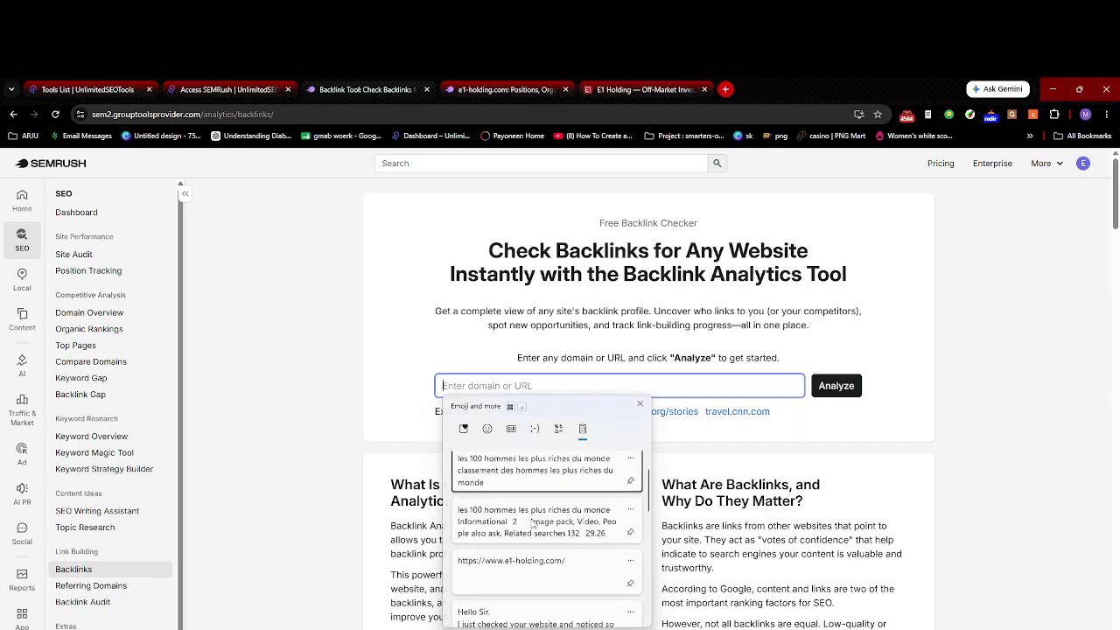
click(523, 568)
click(840, 388)
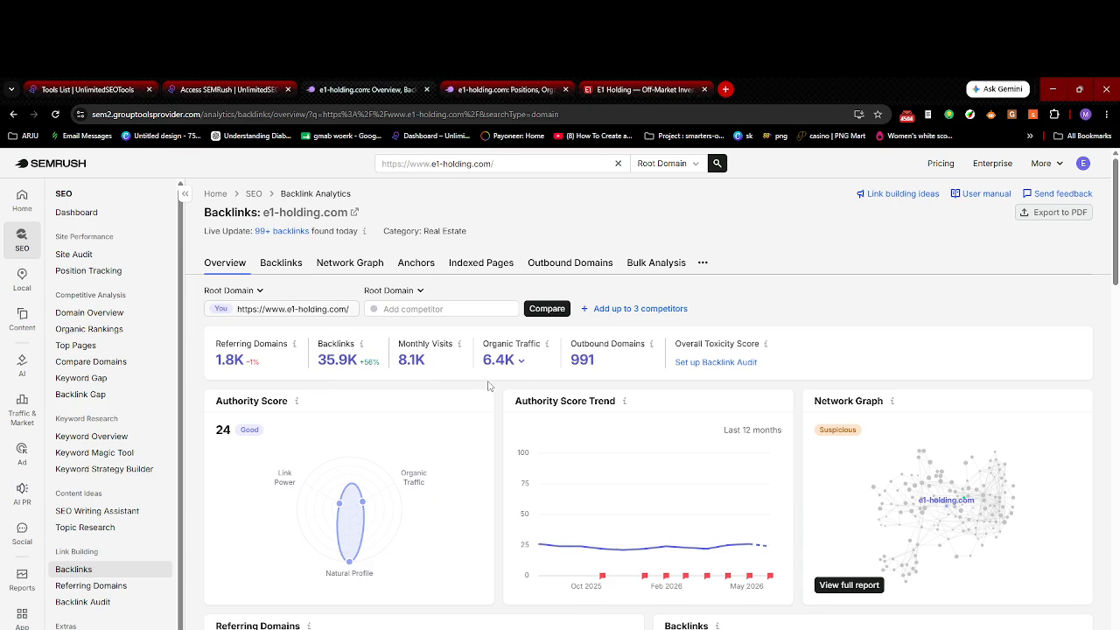
scroll(488, 386, down, 1)
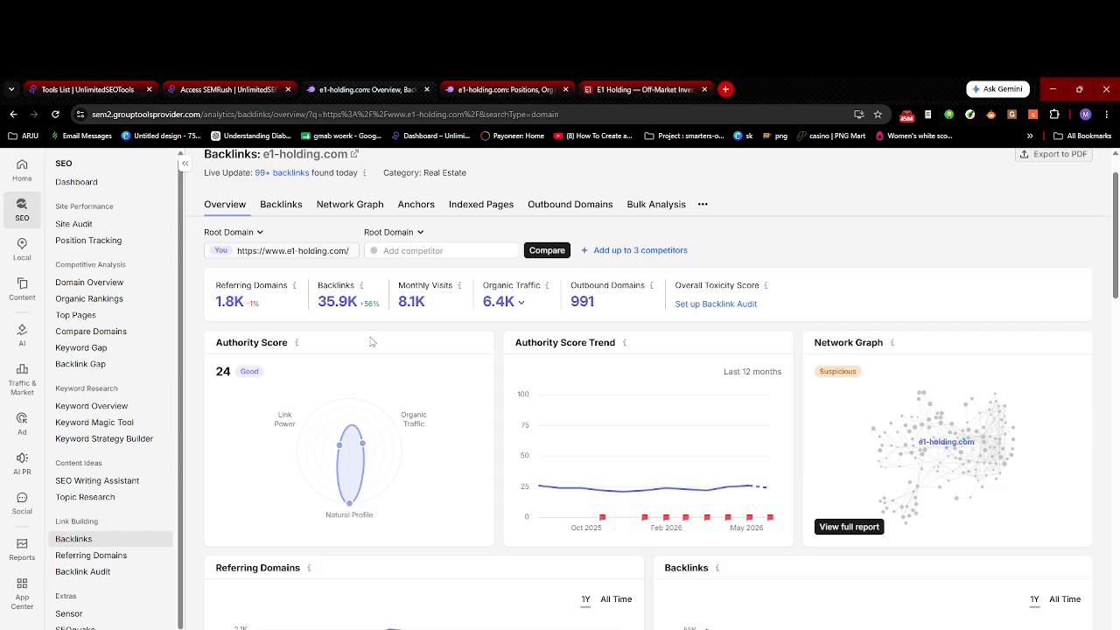
scroll(371, 341, up, 1)
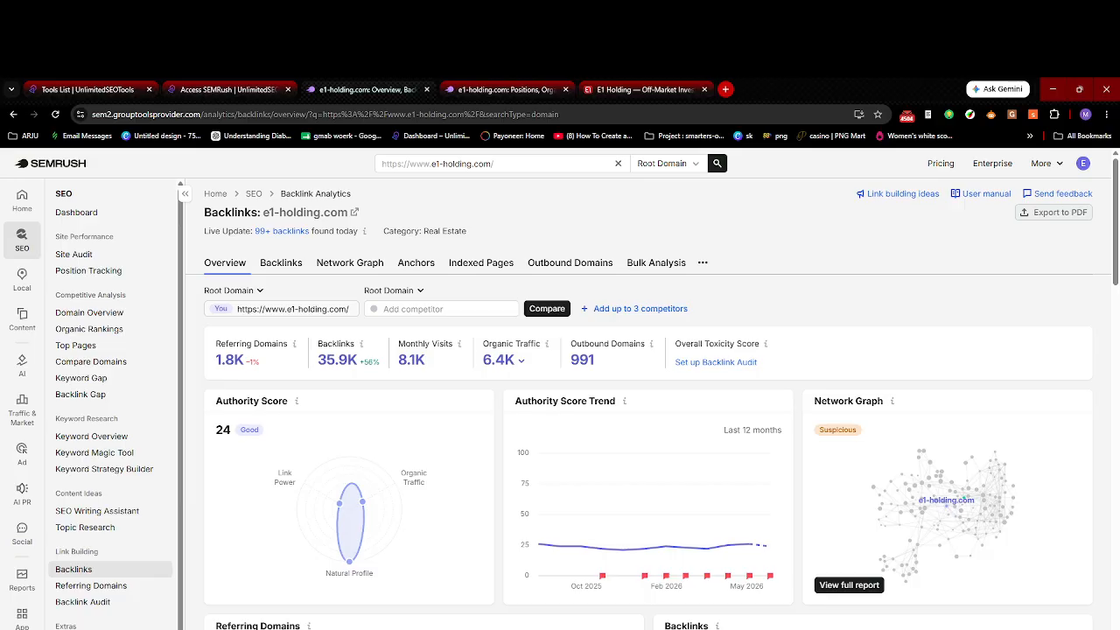
Step: Capture the backlink overview, draw arrows to the referring domains, backlinks, organic traffic and outbound domains figures, and discard the capture
key(super+shift+s)
drag(105, 119, 1008, 629)
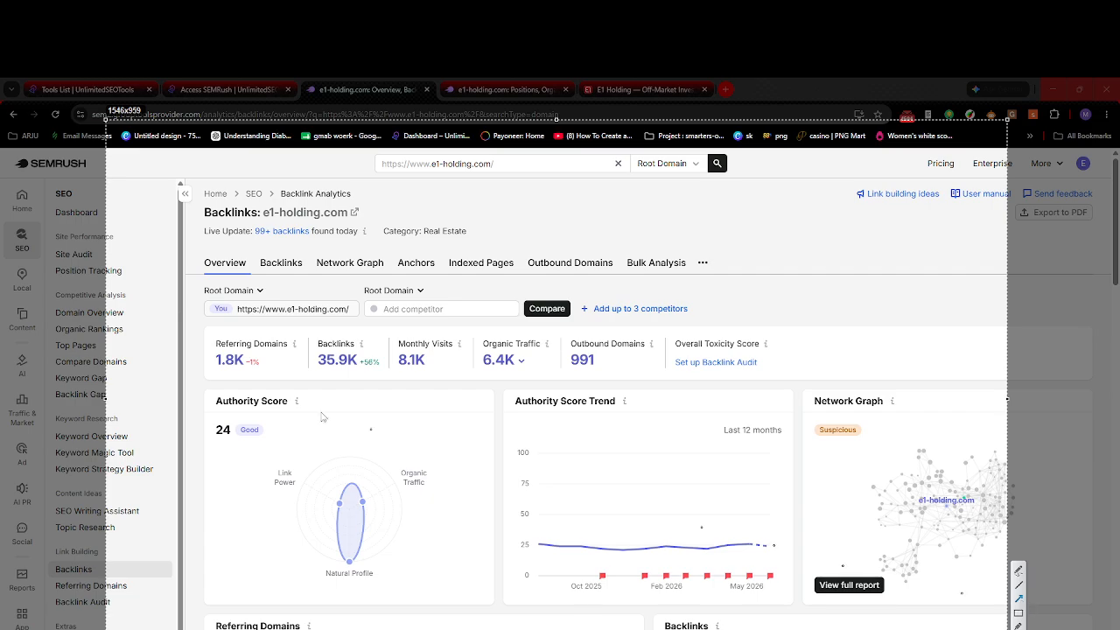
drag(191, 387, 210, 372)
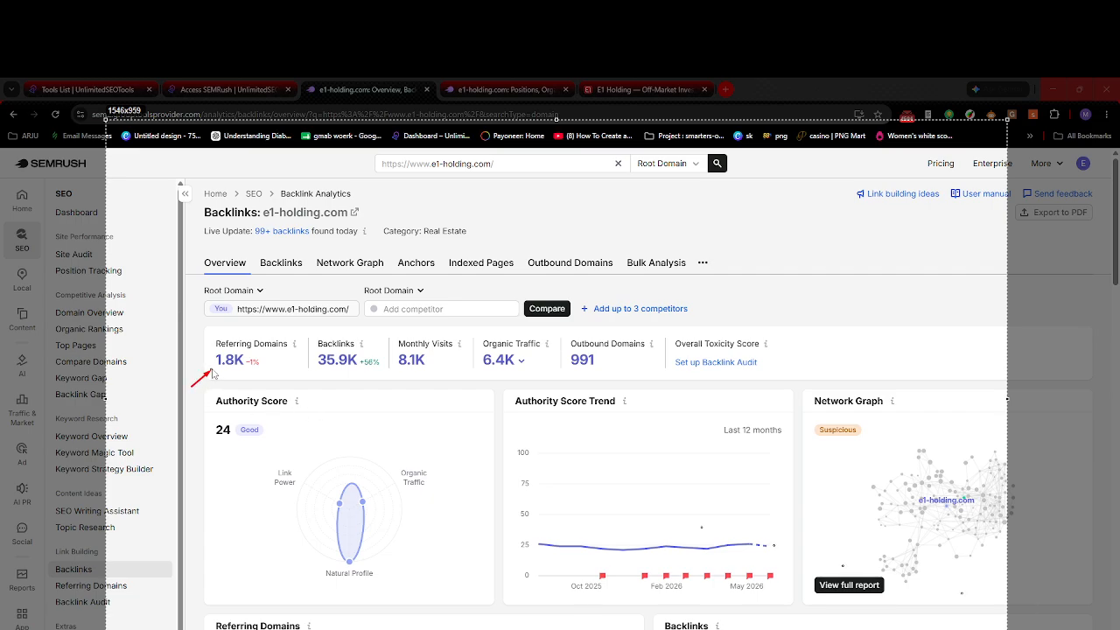
drag(291, 382, 313, 361)
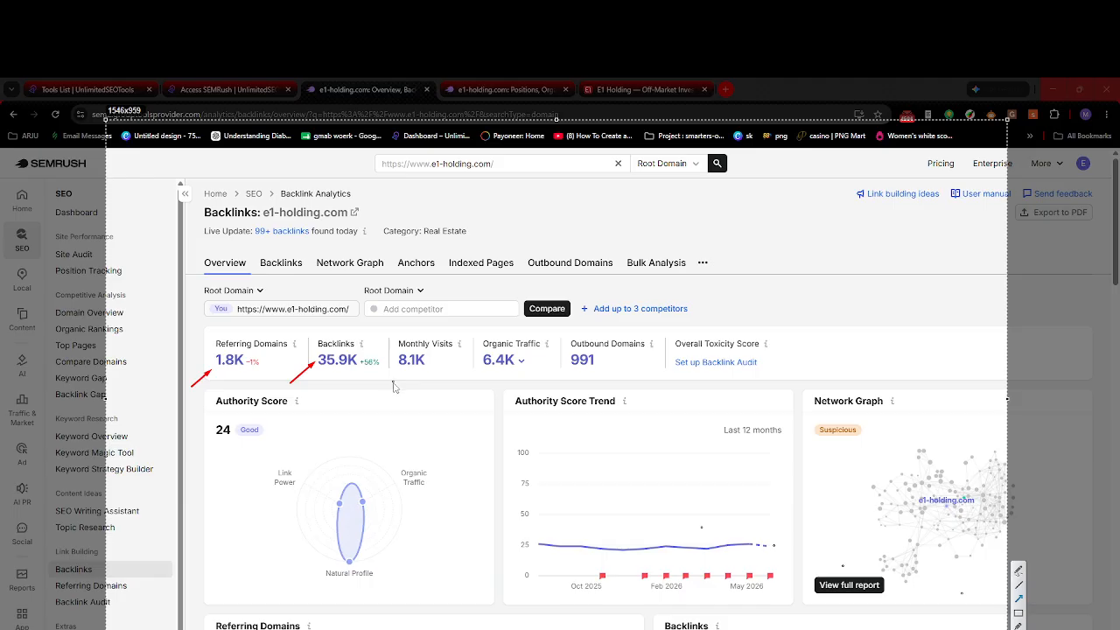
mouse_move(379, 388)
mouse_down()
mouse_move(398, 372)
mouse_move(468, 380)
mouse_move(482, 367)
mouse_up()
drag(551, 386, 568, 370)
key(Escape)
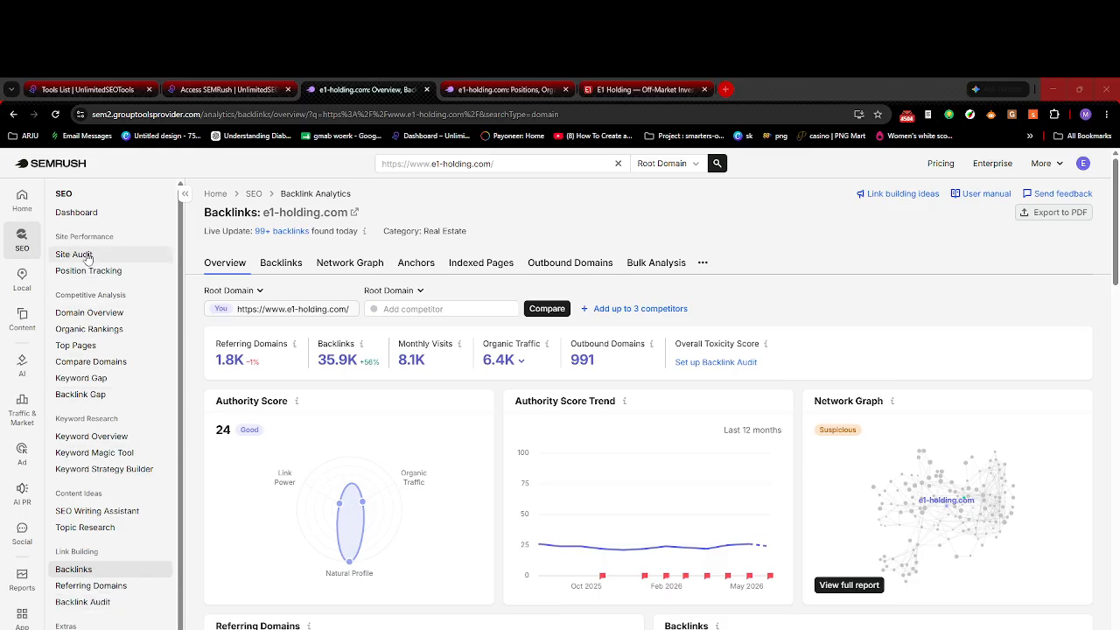
Step: Open the Site Audit project list, view the thedentalofficeencino.com audit overview and return to the list
scroll(92, 604, down, 3)
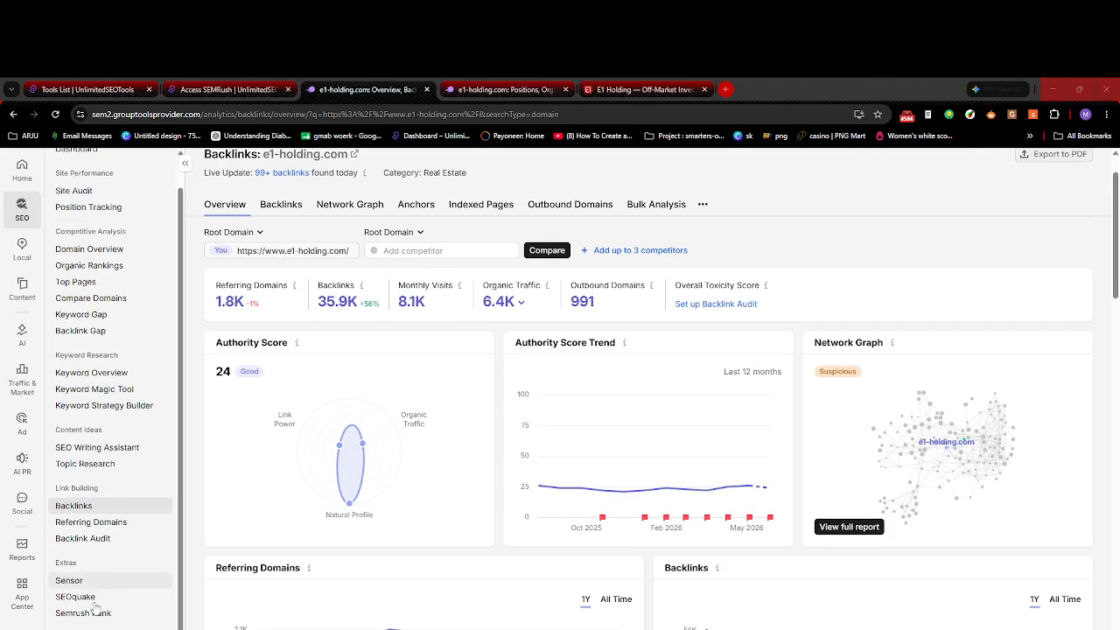
scroll(94, 604, up, 1)
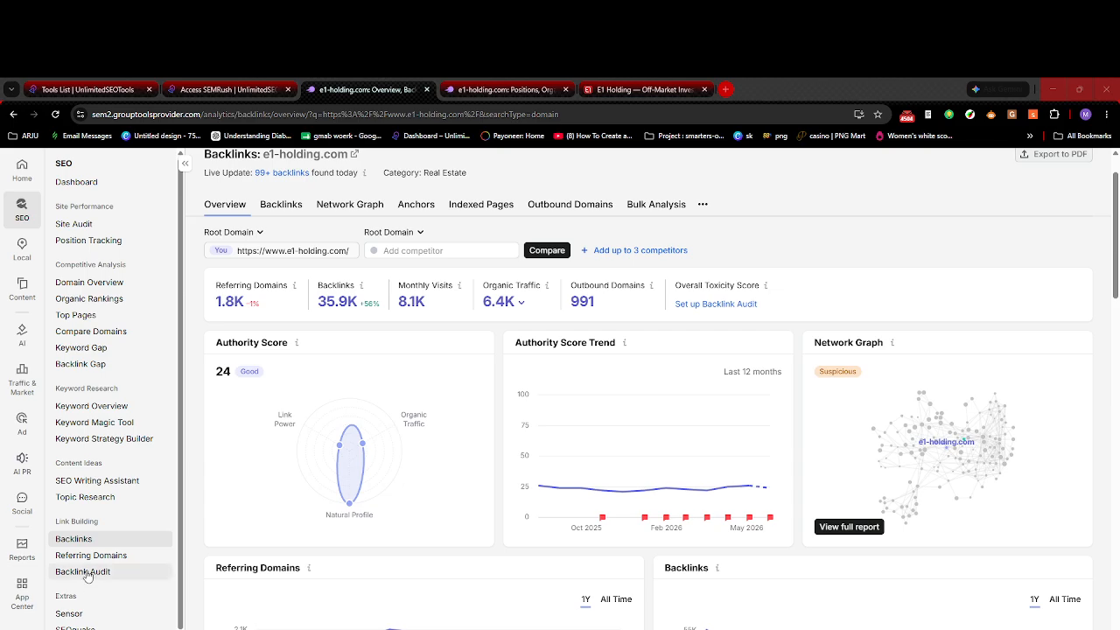
scroll(87, 576, up, 1)
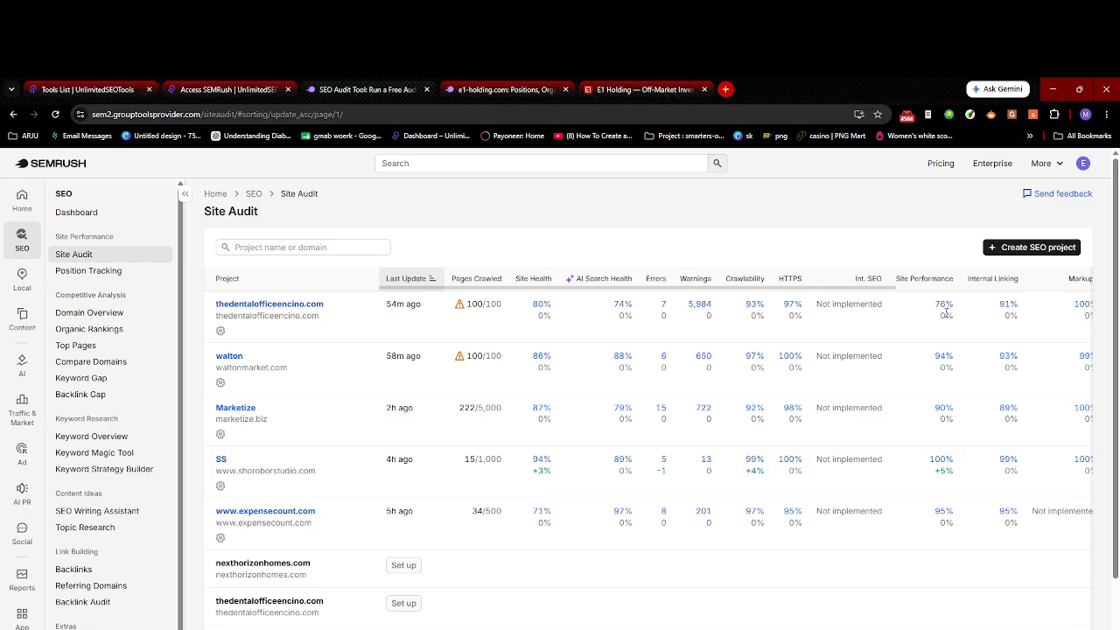
click(275, 306)
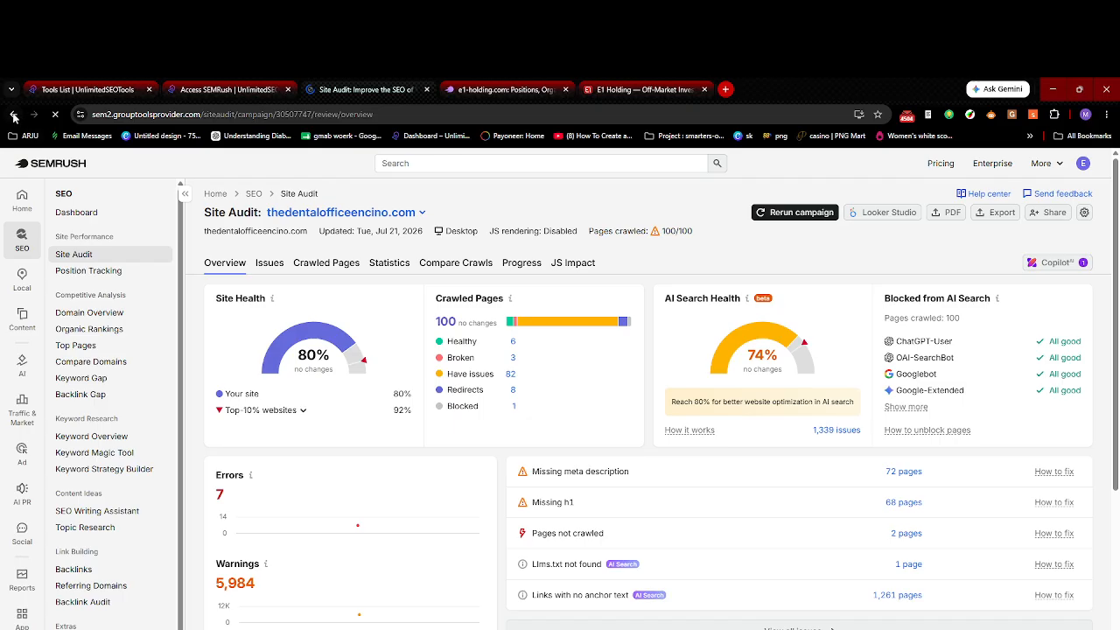
click(13, 114)
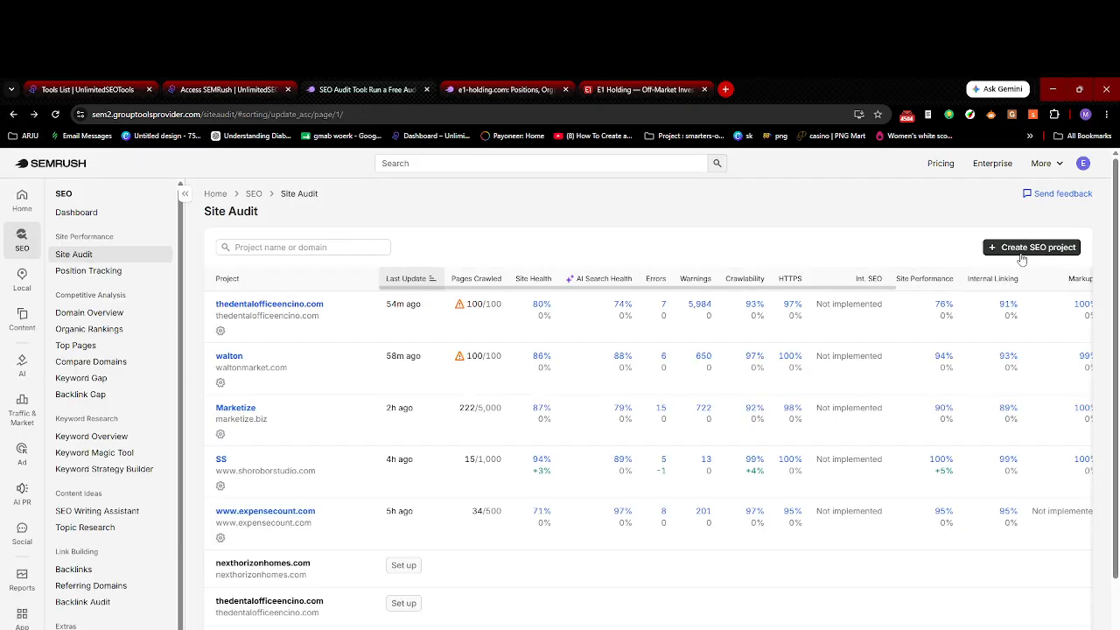
Step: Capture the Site Audit page, draw arrows to the Site Audit entry and the Create SEO project option, and discard the capture
key(Print)
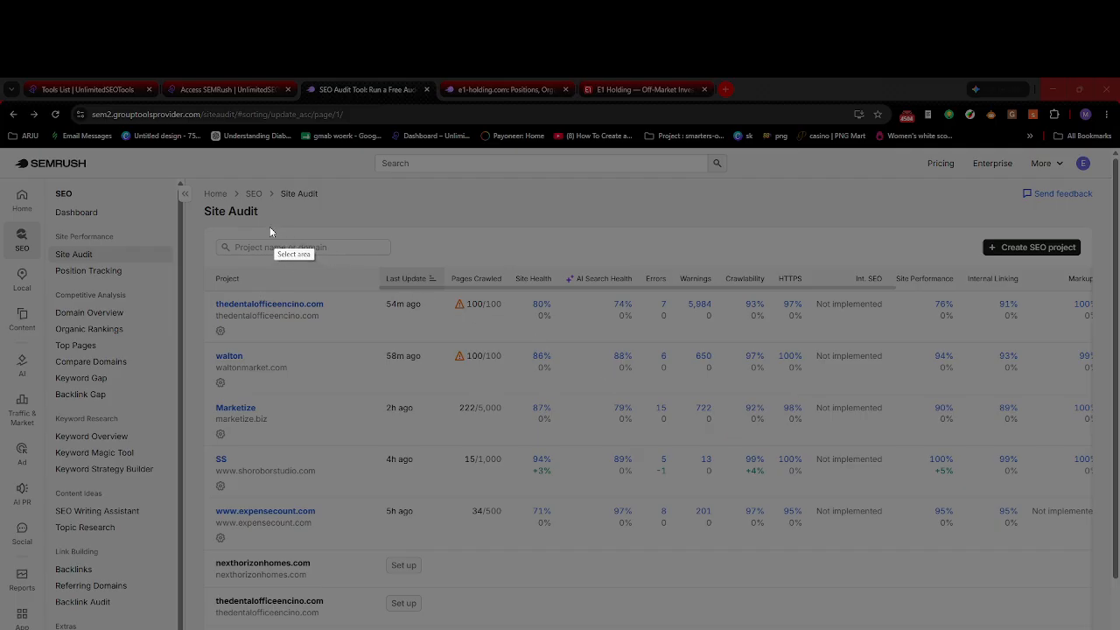
drag(51, 150, 1119, 629)
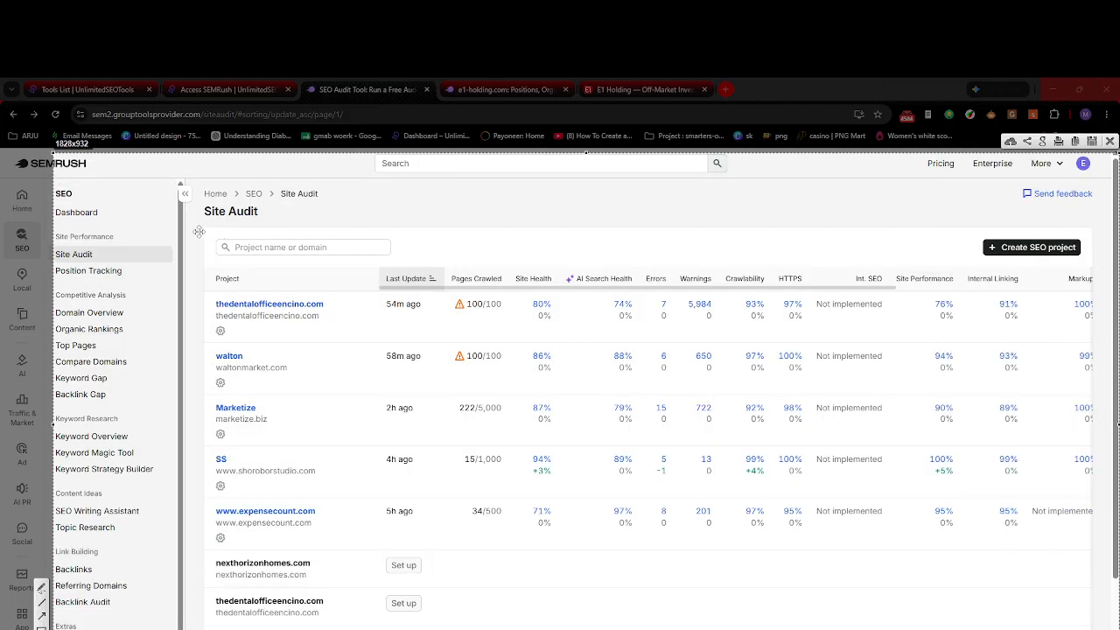
click(41, 616)
drag(144, 213, 99, 252)
drag(980, 210, 1011, 251)
click(1110, 140)
click(1041, 247)
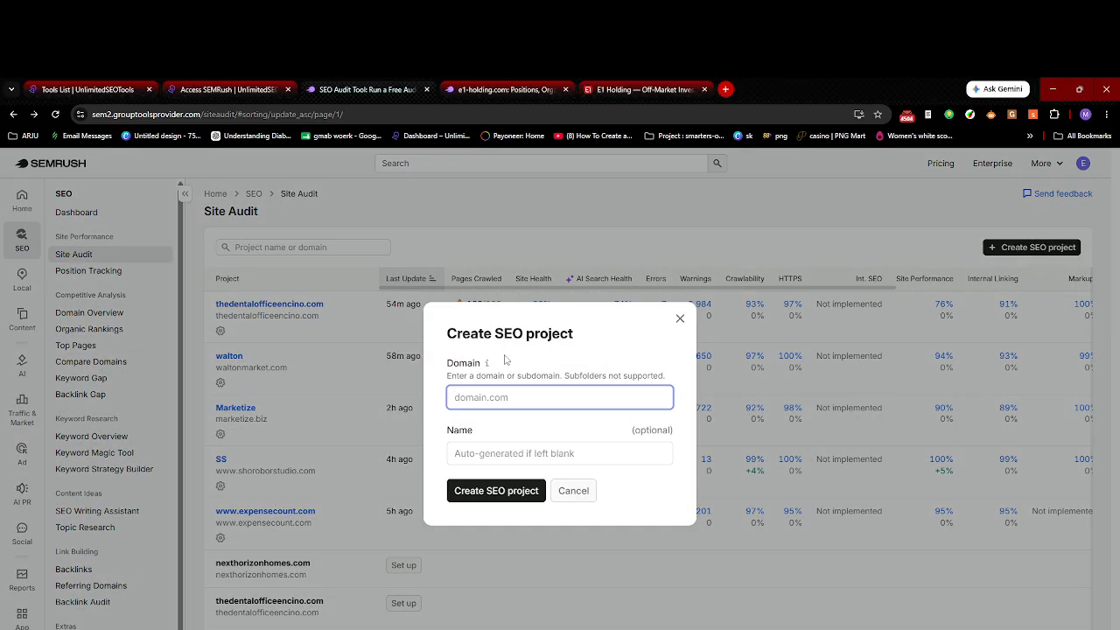
key(super+v)
scroll(520, 553, down, 2)
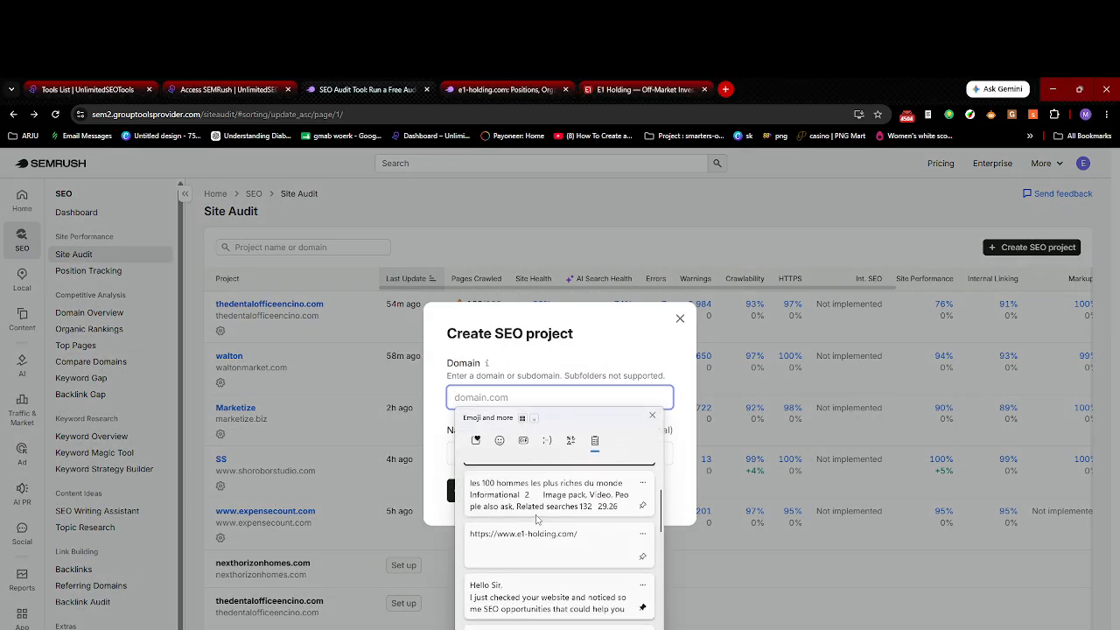
click(519, 553)
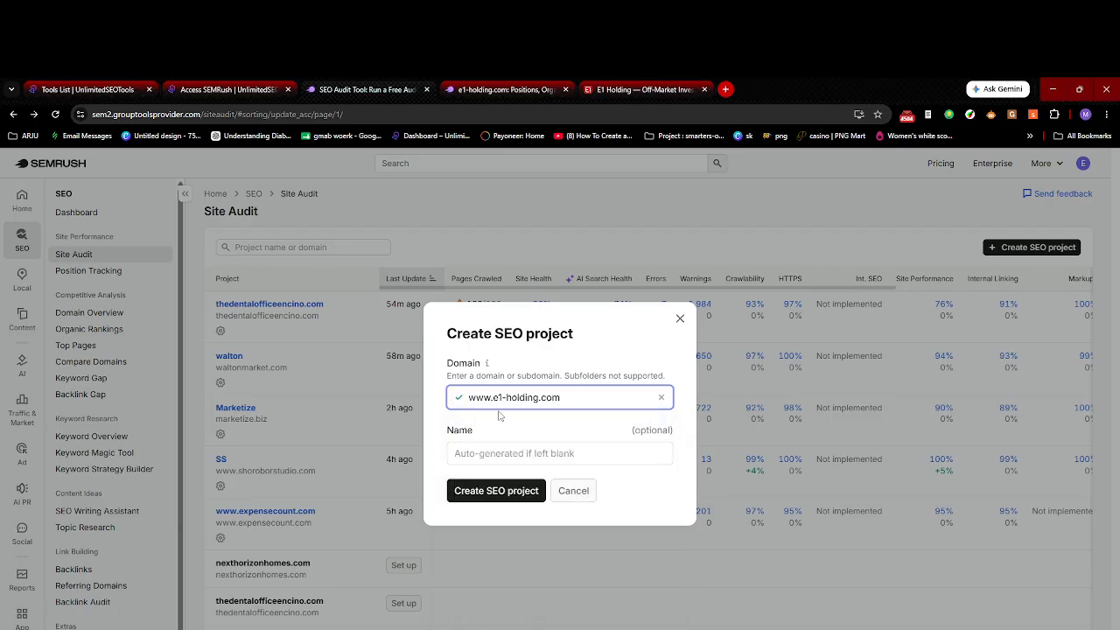
click(484, 451)
text(e1)
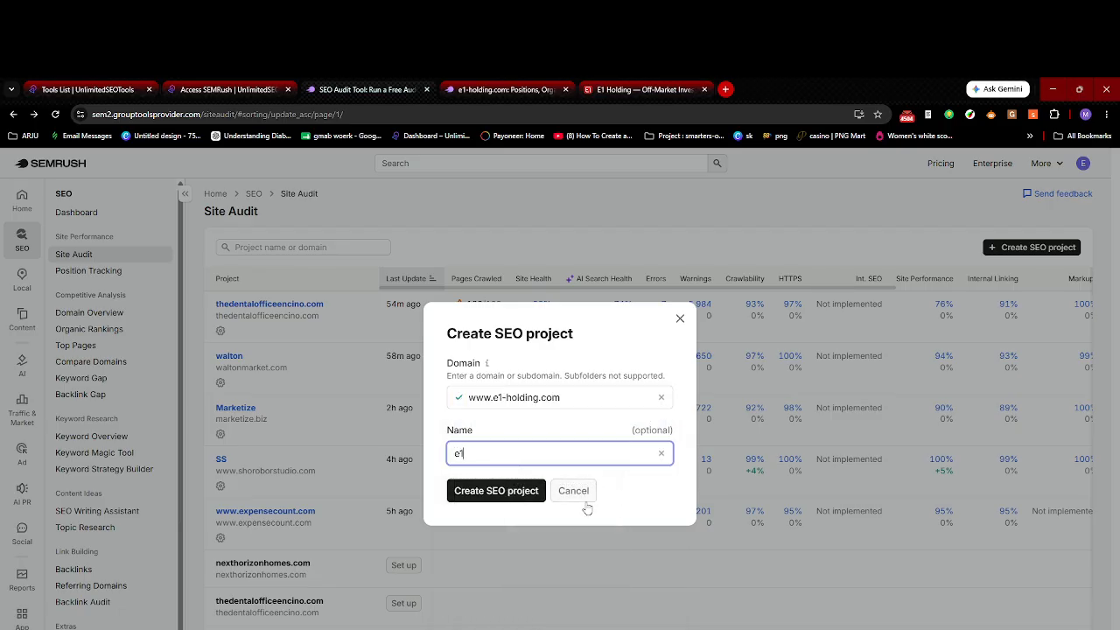
click(477, 491)
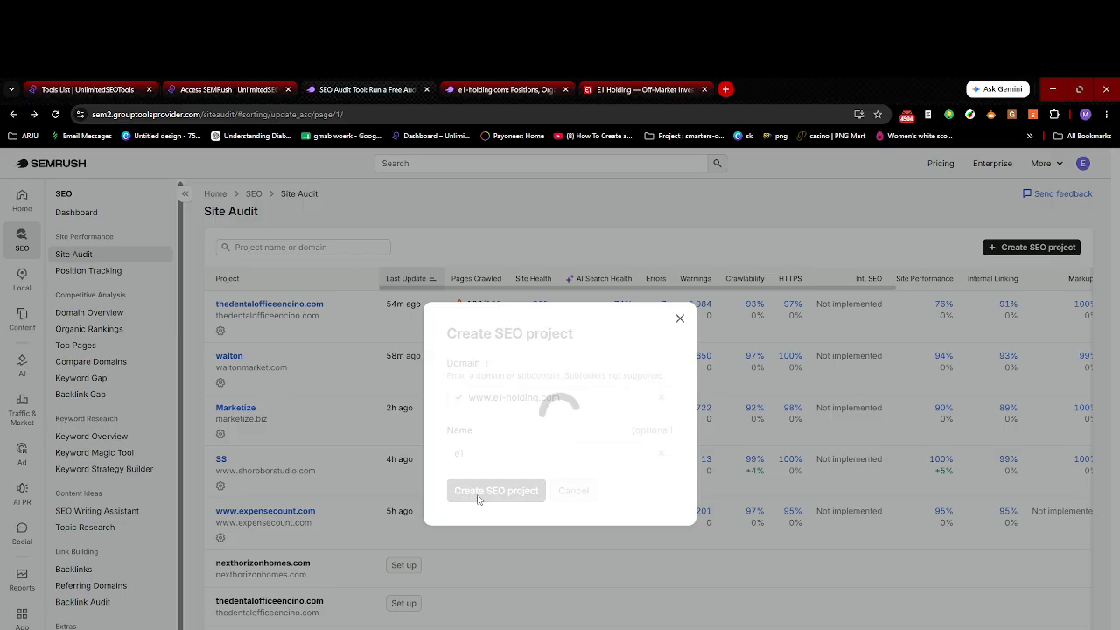
scroll(535, 509, down, 1)
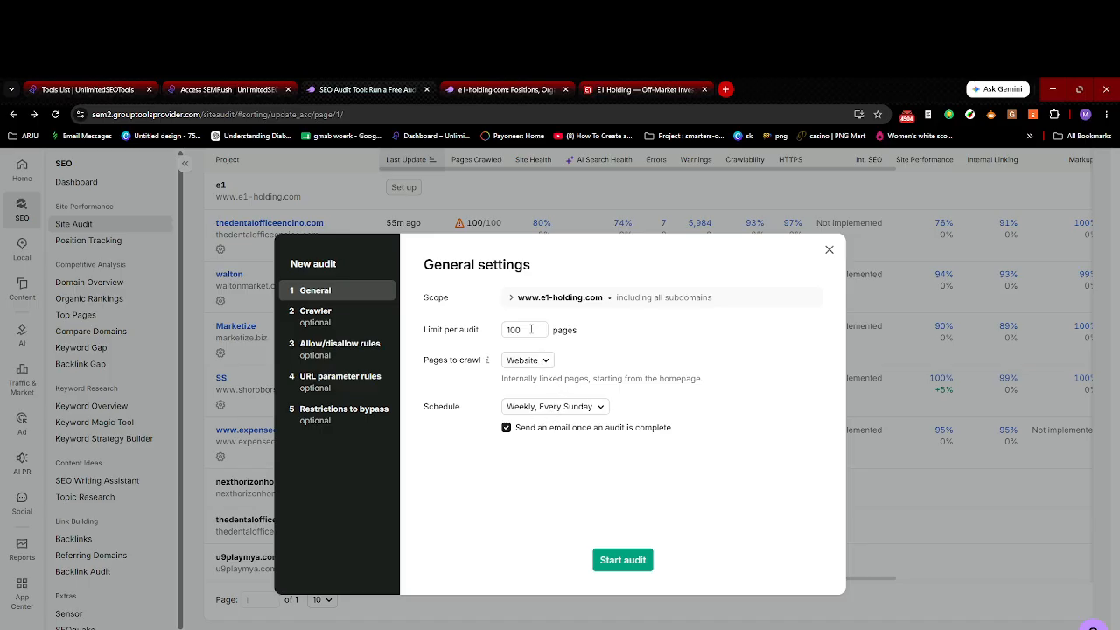
click(528, 330)
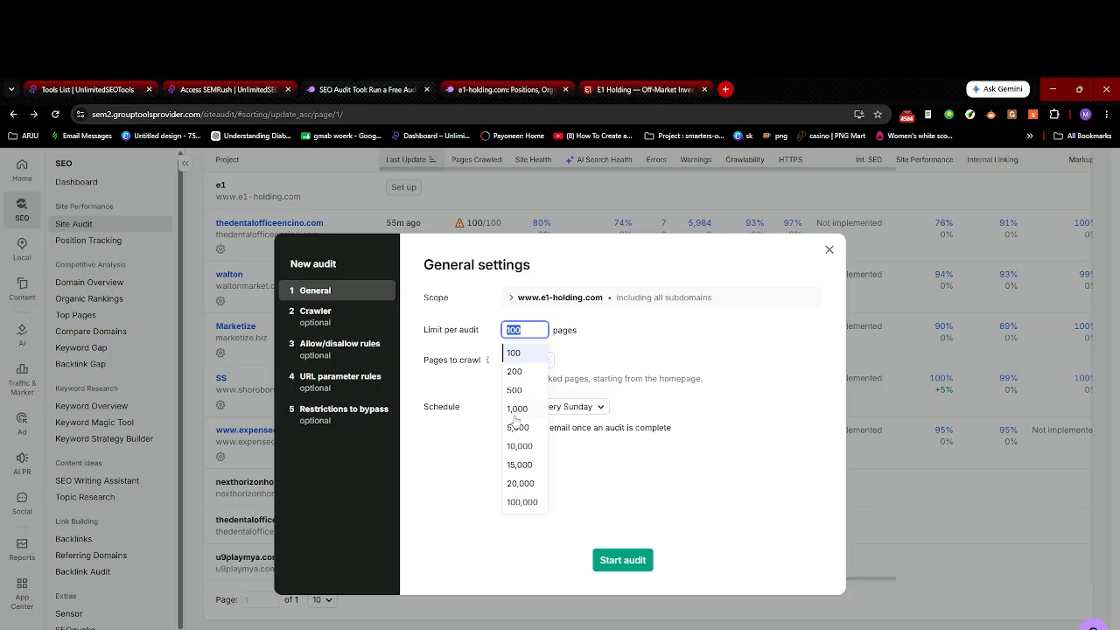
click(517, 358)
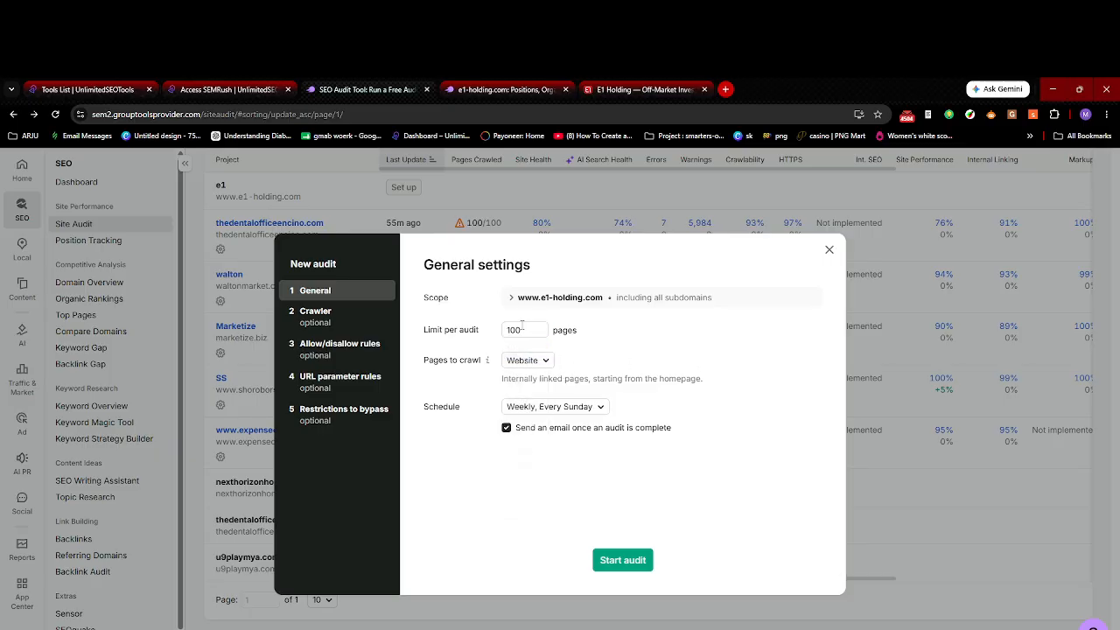
click(622, 560)
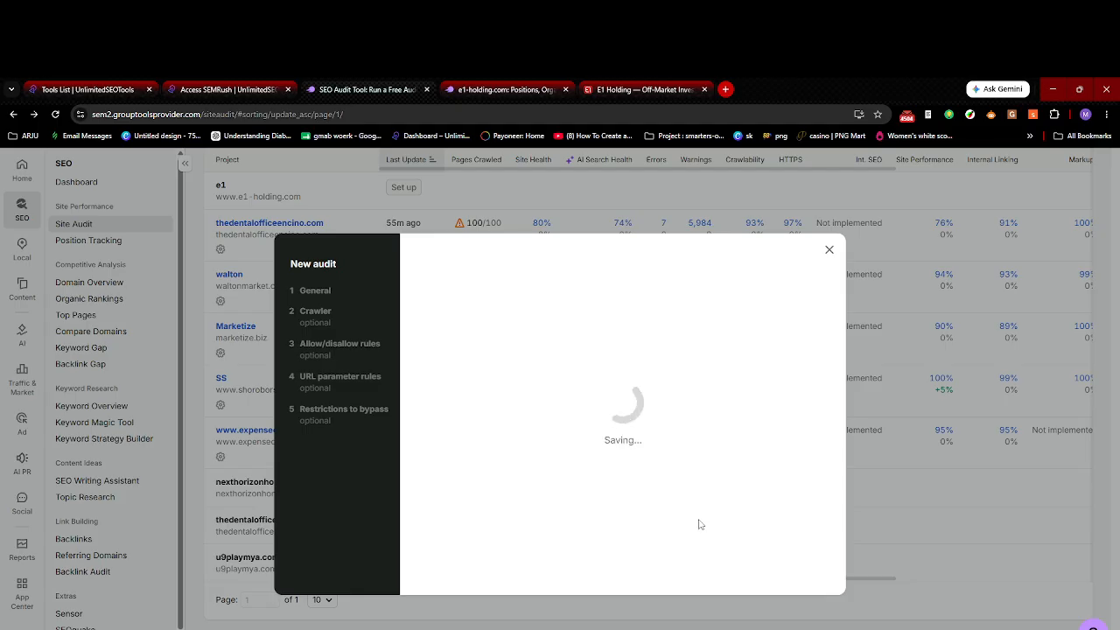
scroll(704, 534, up, 3)
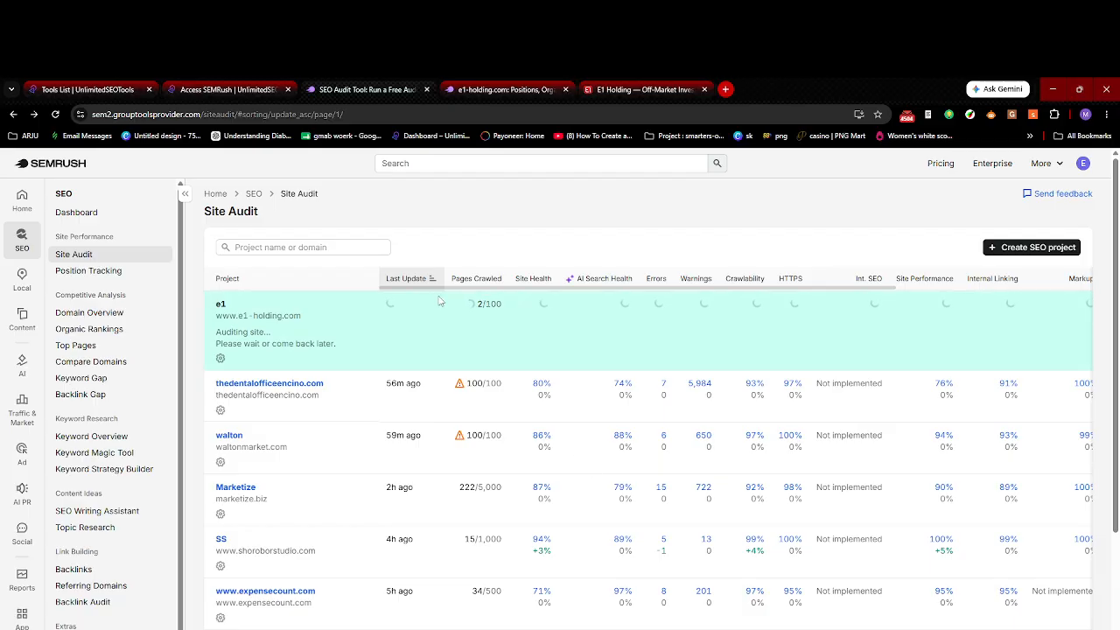
Step: Capture the Site Audit project list, draw an arrow to the e1 project's crawled pages figure, and discard the capture
key(Print)
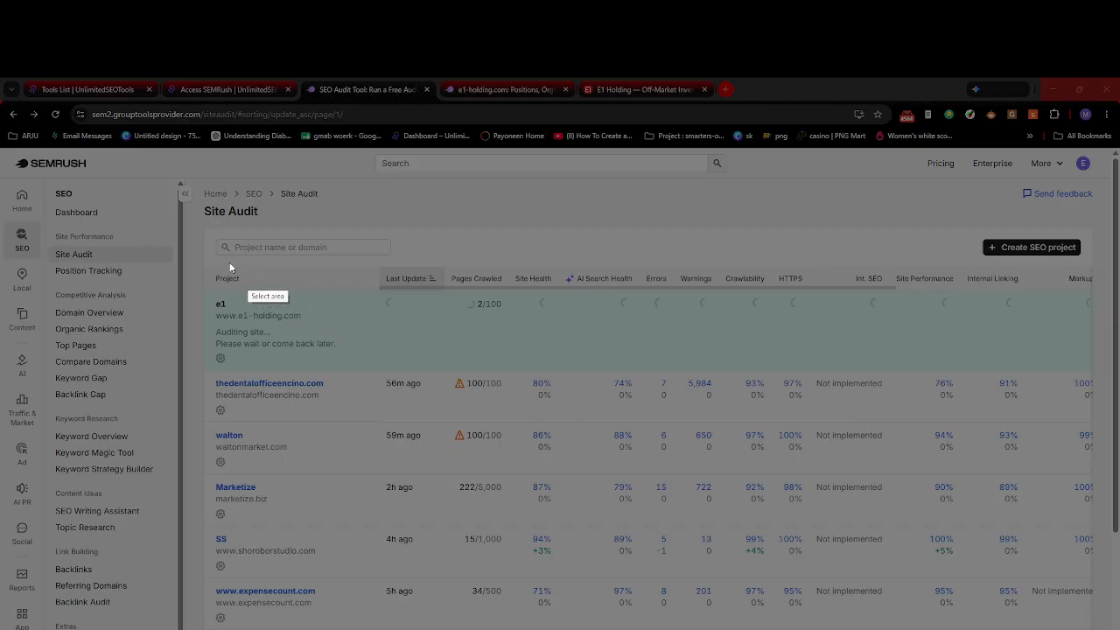
drag(125, 168, 1022, 530)
click(1033, 450)
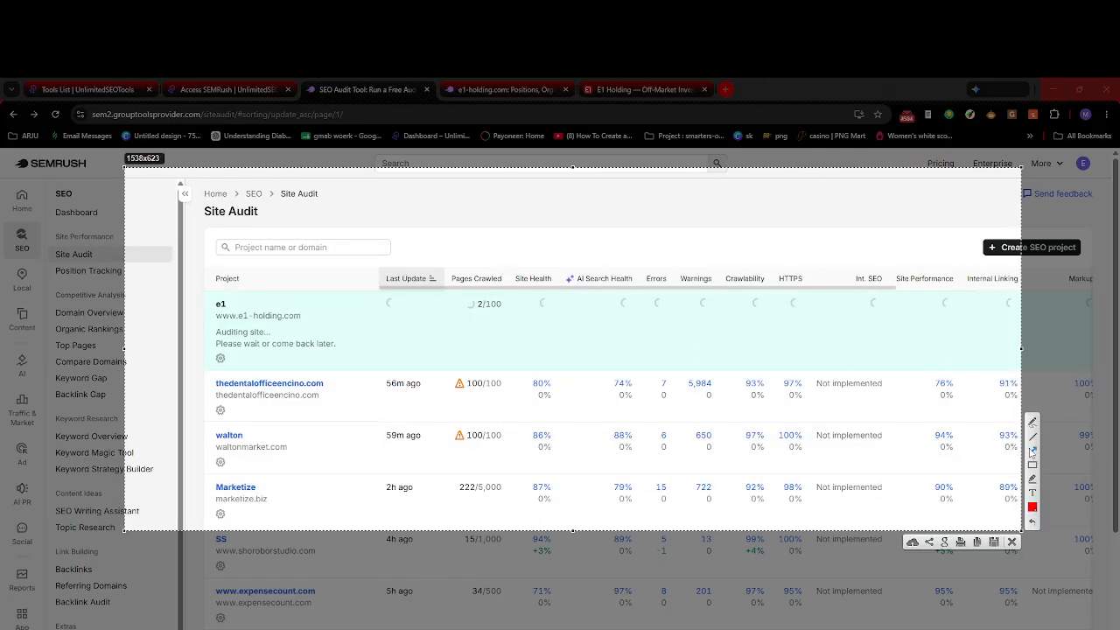
drag(472, 338, 492, 316)
click(1012, 542)
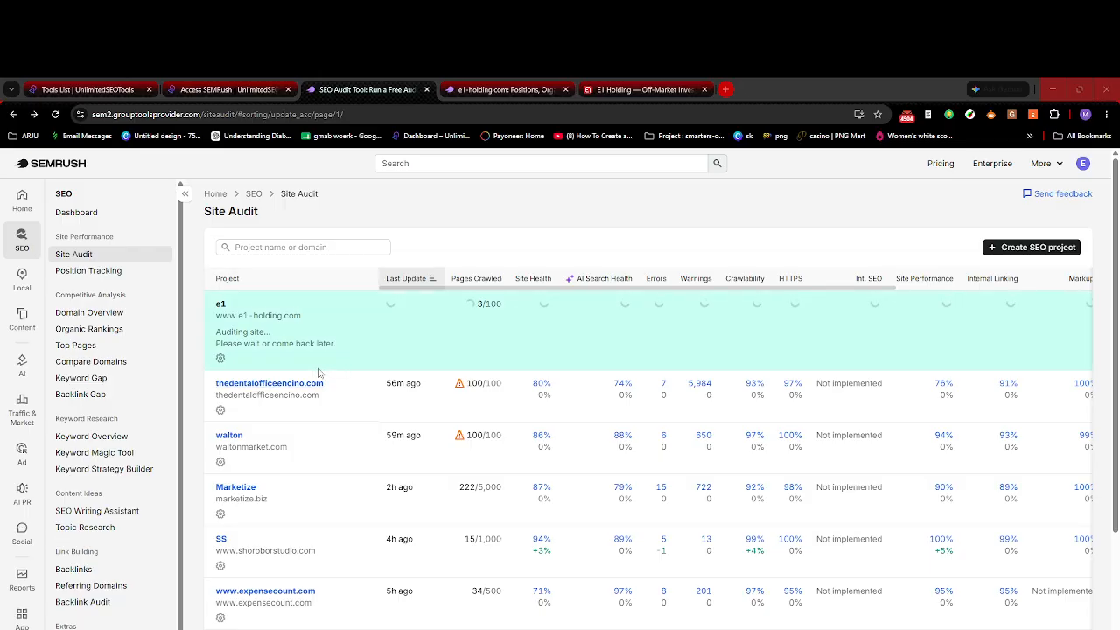
Step: Open the thedentalofficeencino.com site audit and look over its site health, crawled pages, errors and warnings
click(271, 388)
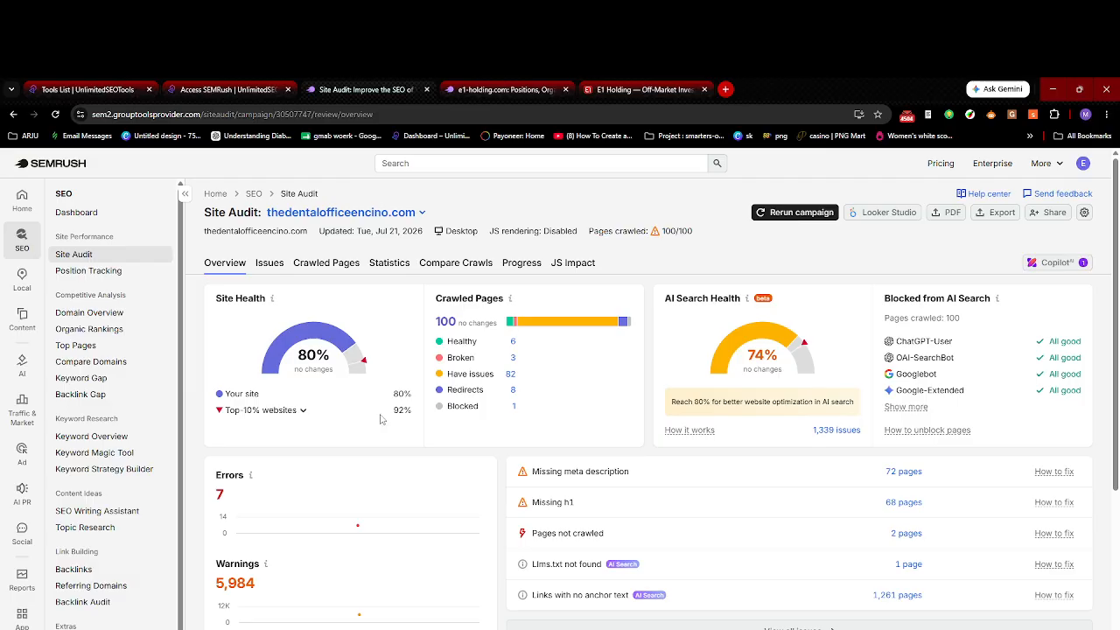
scroll(234, 442, down, 1)
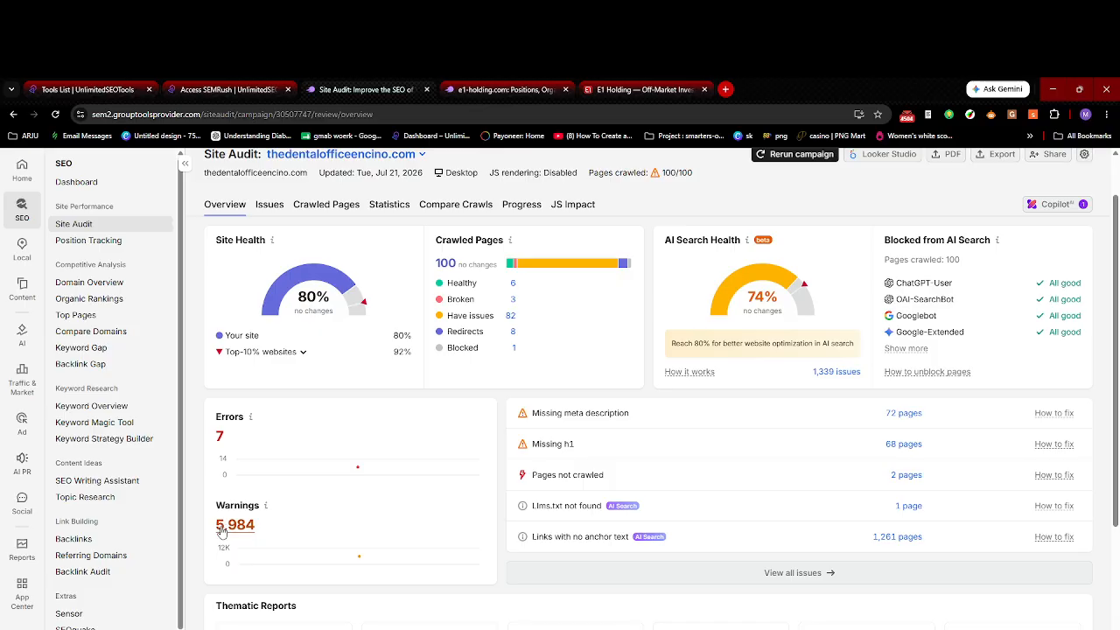
scroll(272, 538, down, 1)
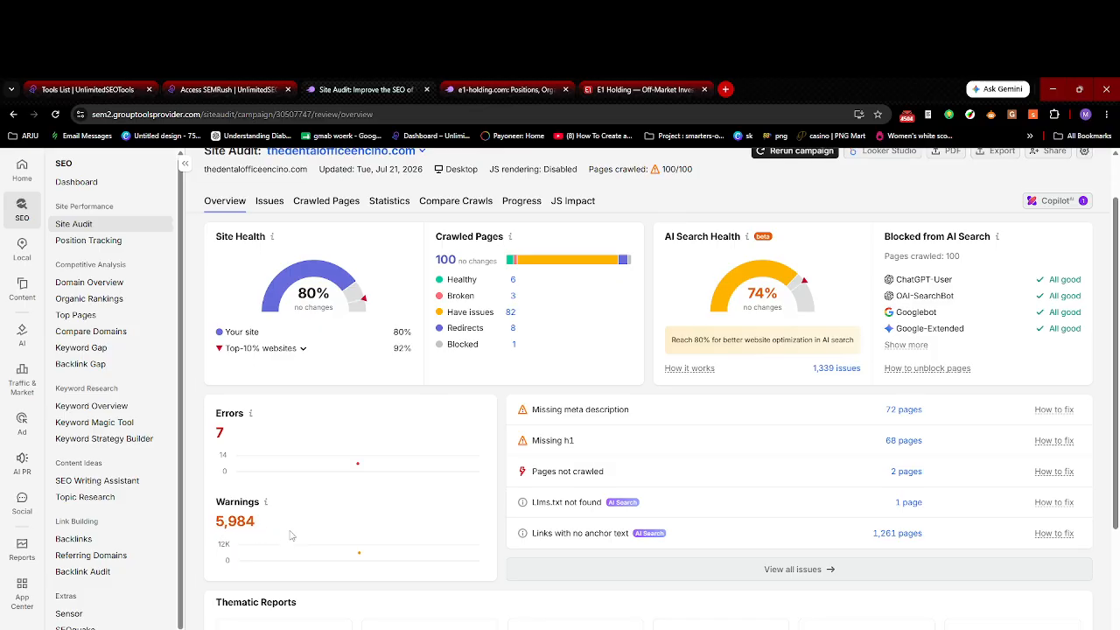
scroll(291, 536, up, 1)
scroll(292, 535, up, 1)
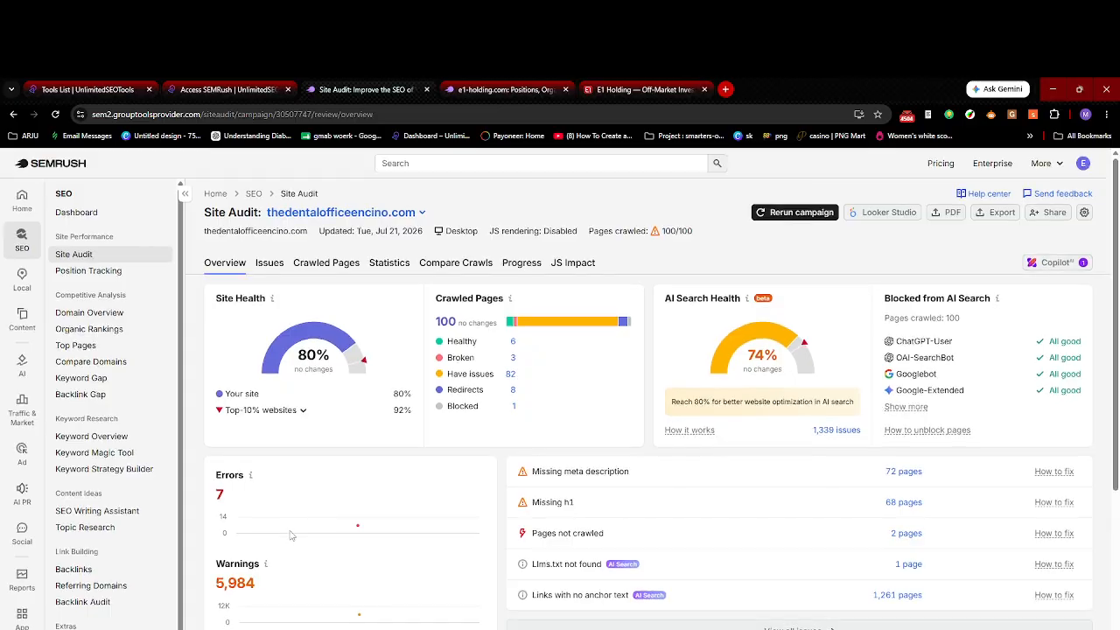
scroll(292, 535, down, 2)
scroll(291, 536, up, 1)
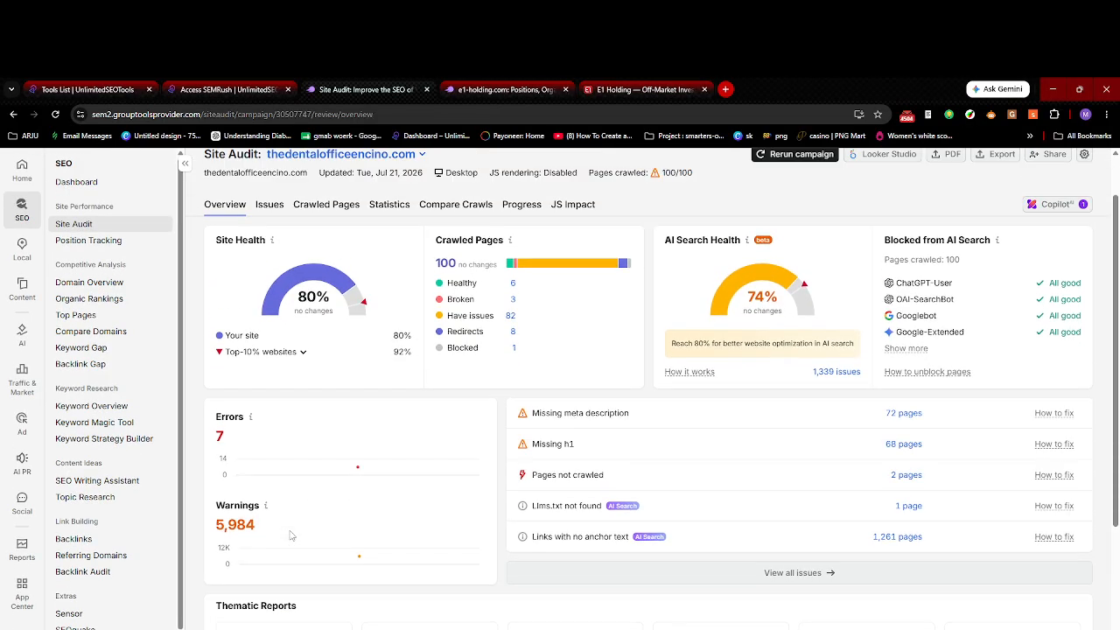
scroll(239, 472, up, 1)
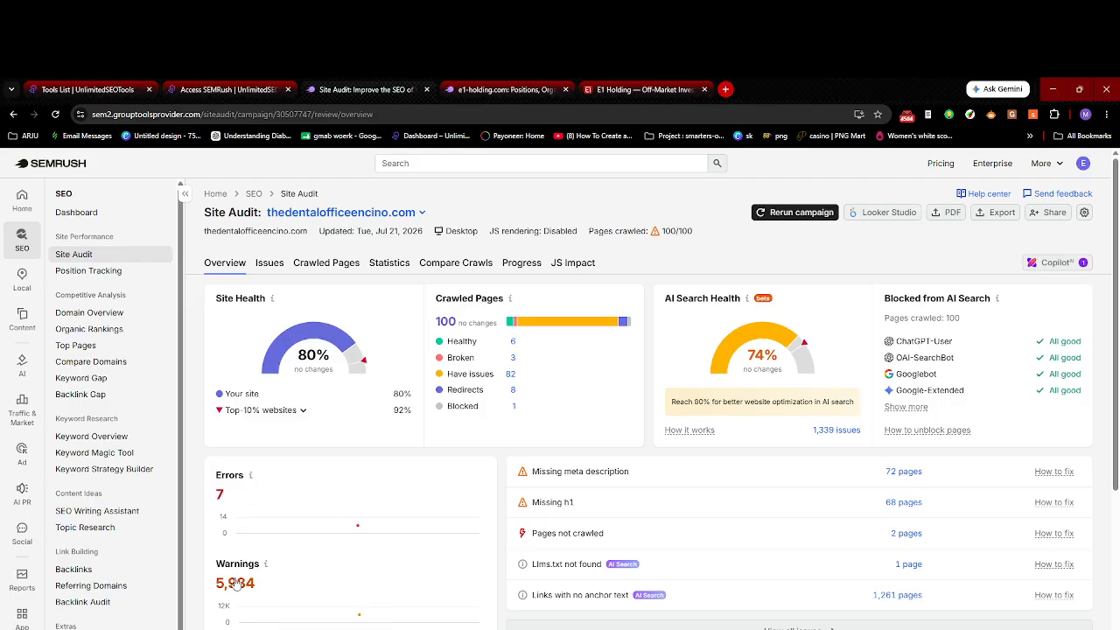
Step: View the list of errors for thedentalofficeencino.com in a separate tab, and close that tab
middle_click(220, 496)
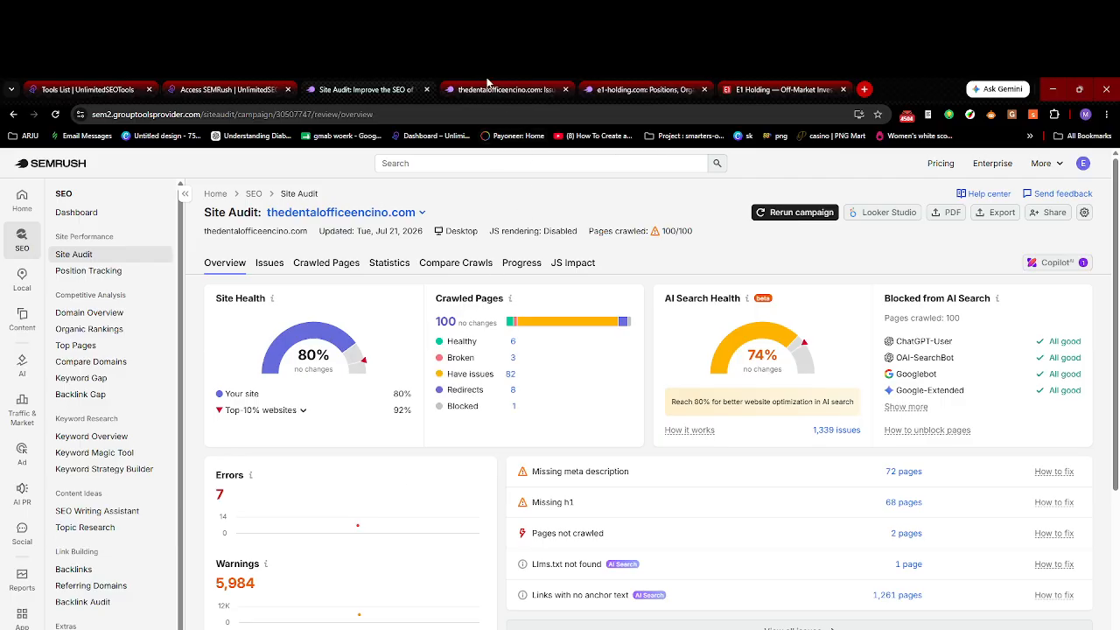
click(487, 83)
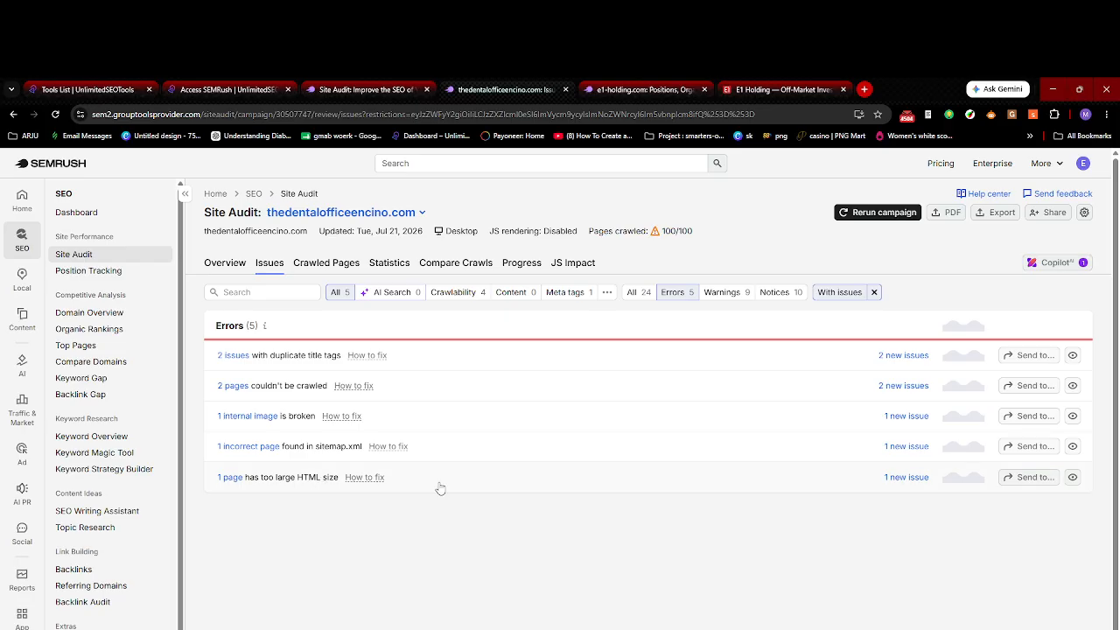
click(565, 89)
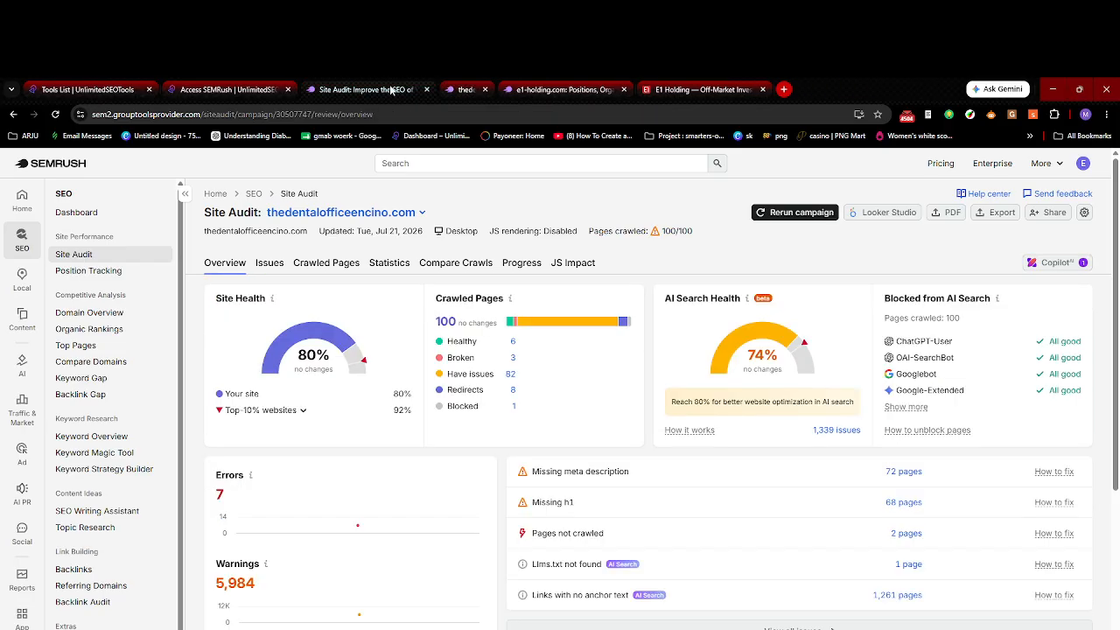
Step: Open the Backlink Audit project list and view the setup for Marketize and e1, closing each without starting an audit
scroll(79, 604, down, 2)
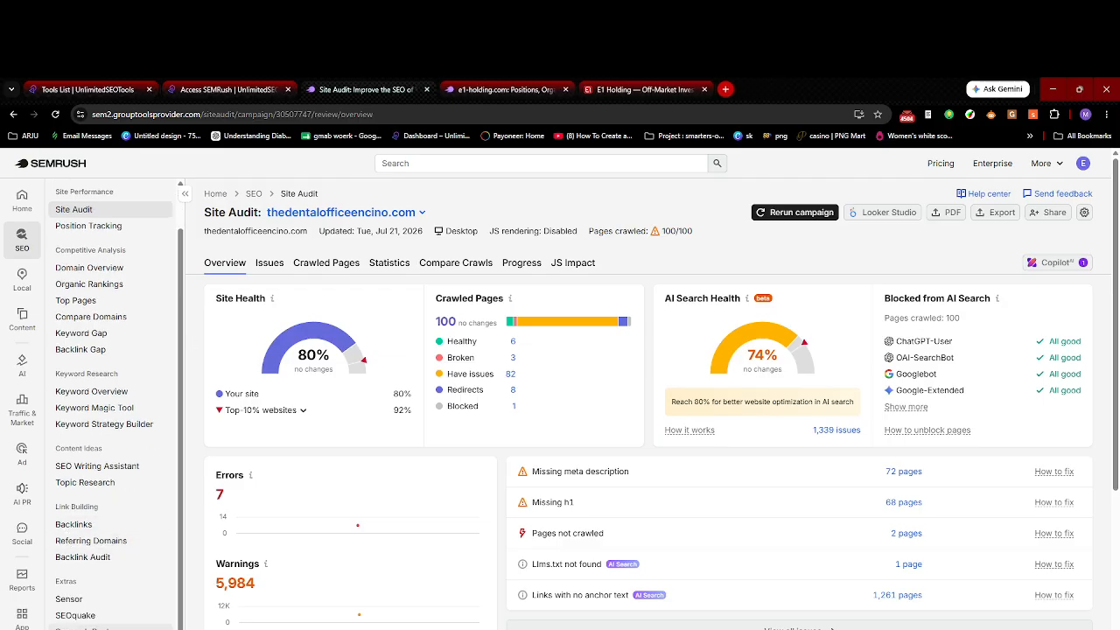
click(83, 557)
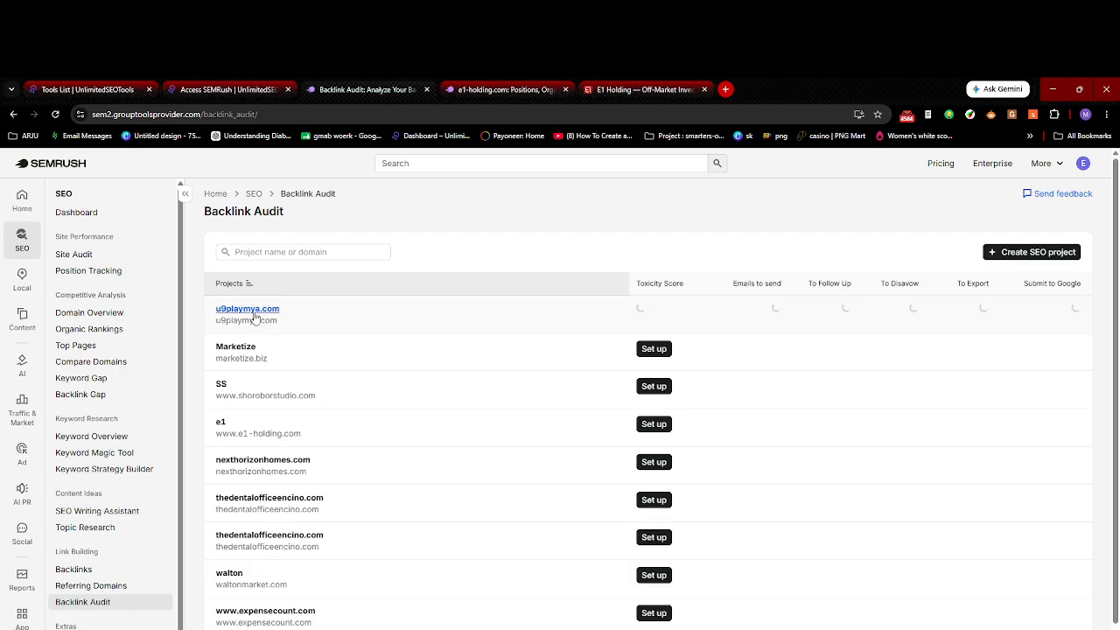
click(652, 351)
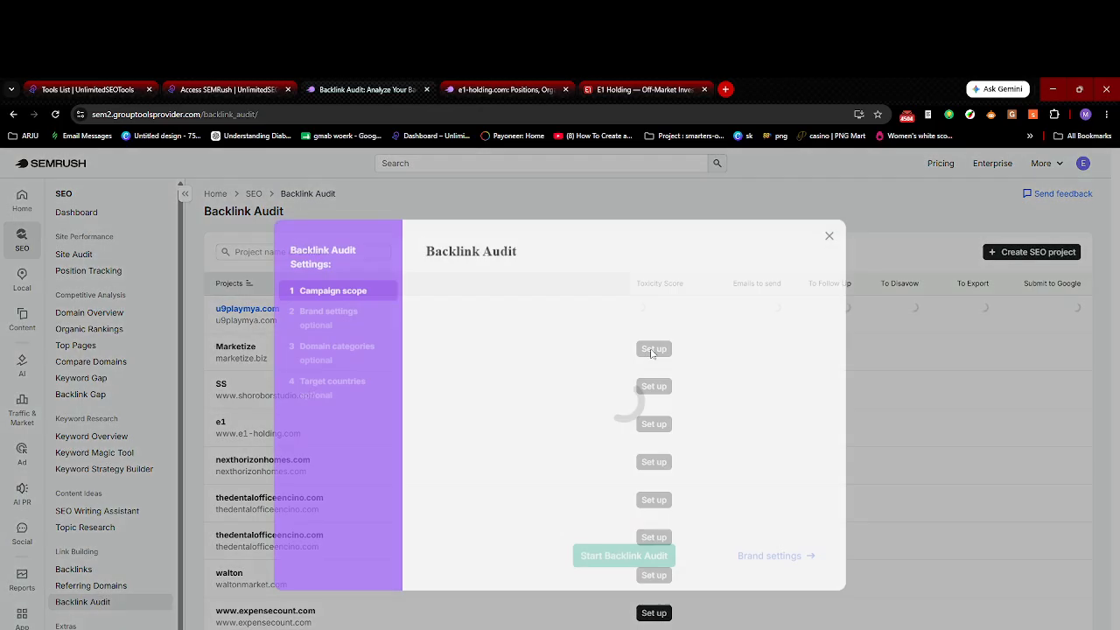
click(829, 236)
scroll(342, 521, down, 1)
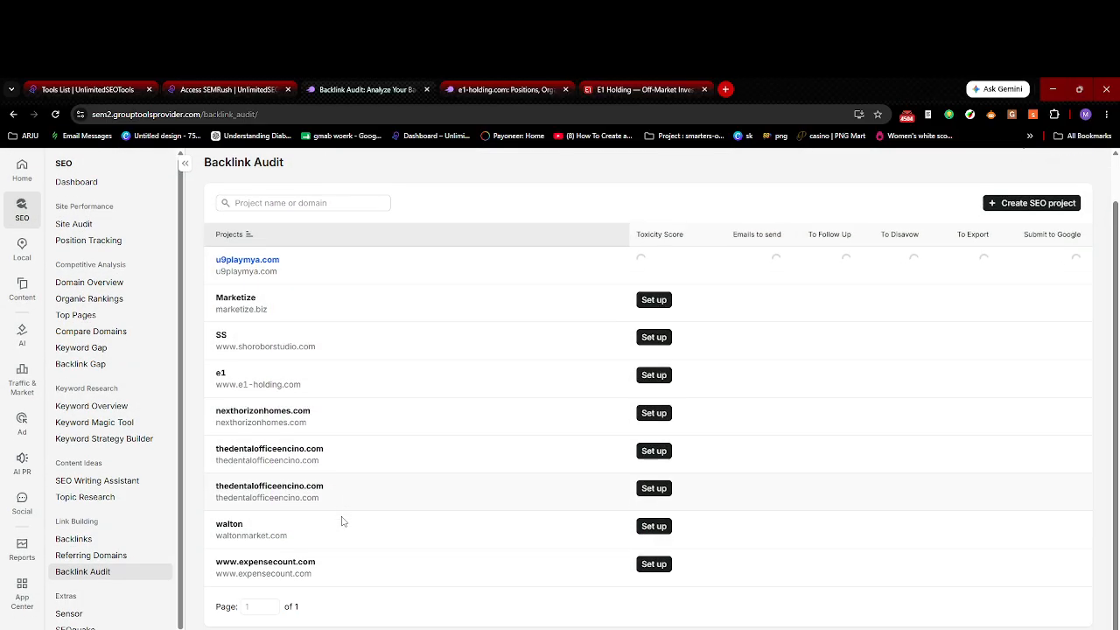
scroll(342, 529, up, 1)
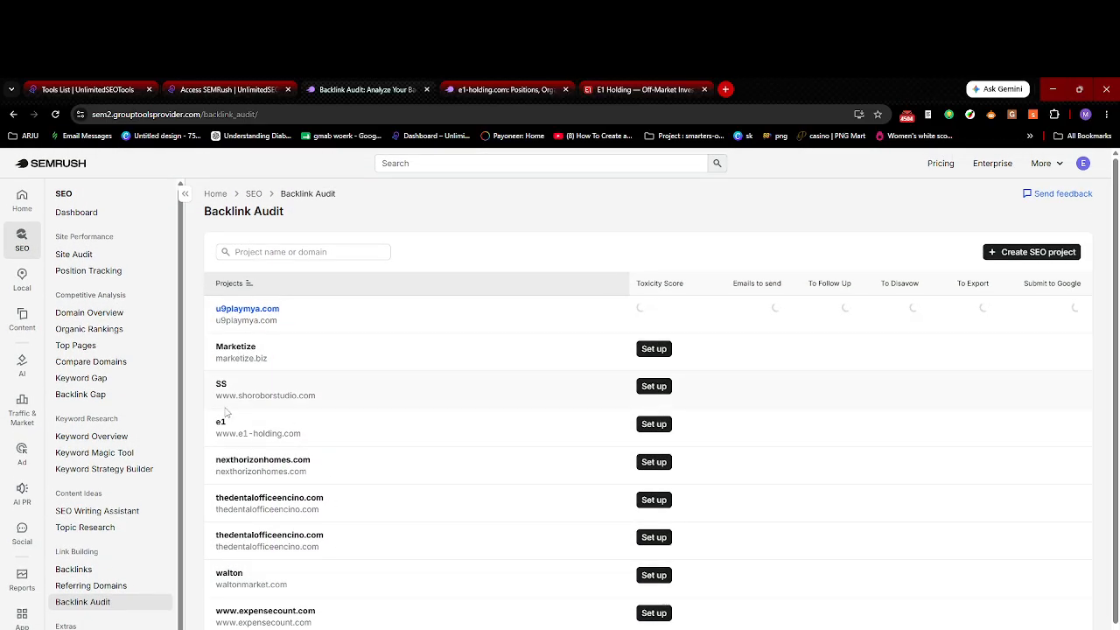
click(655, 425)
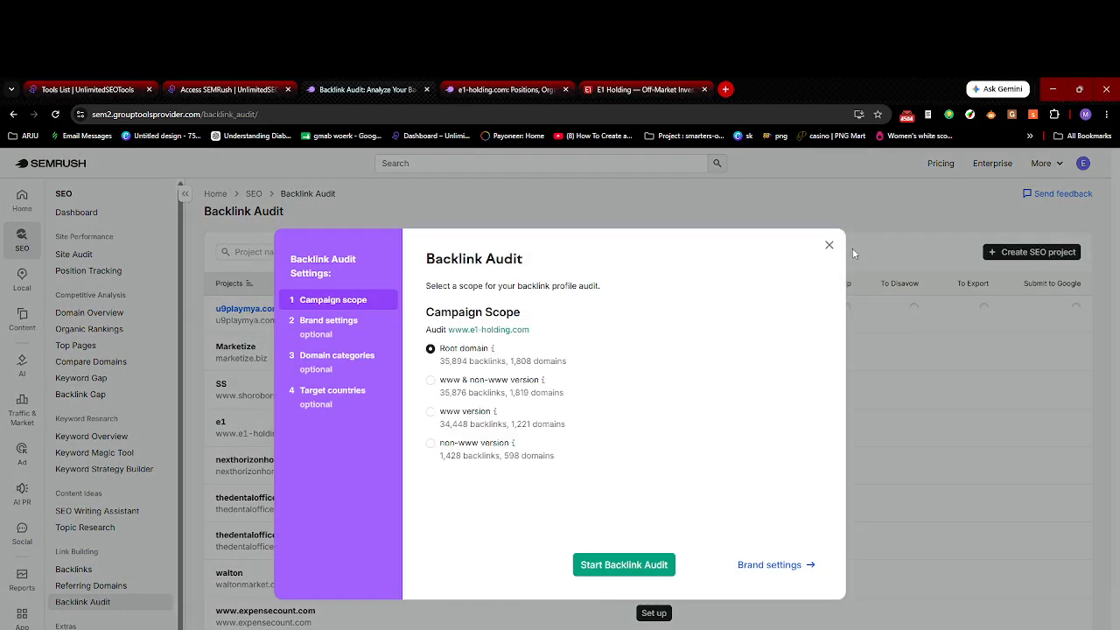
click(829, 245)
scroll(417, 589, down, 1)
scroll(417, 519, up, 1)
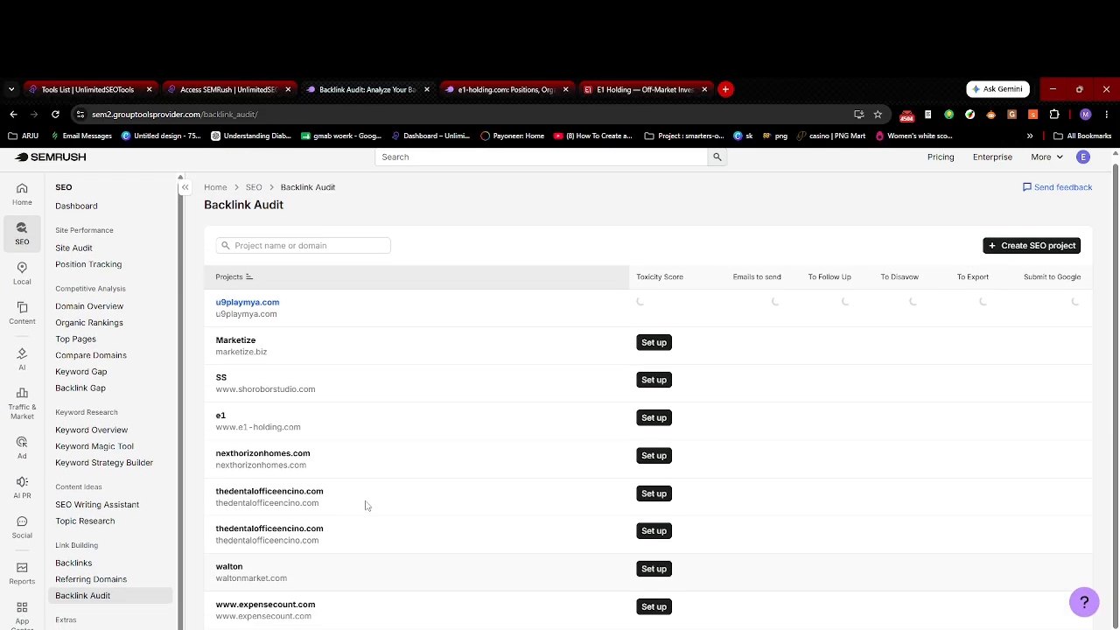
Step: View the u9playmya.com backlink audit, dismiss the notification request, and go back
click(263, 308)
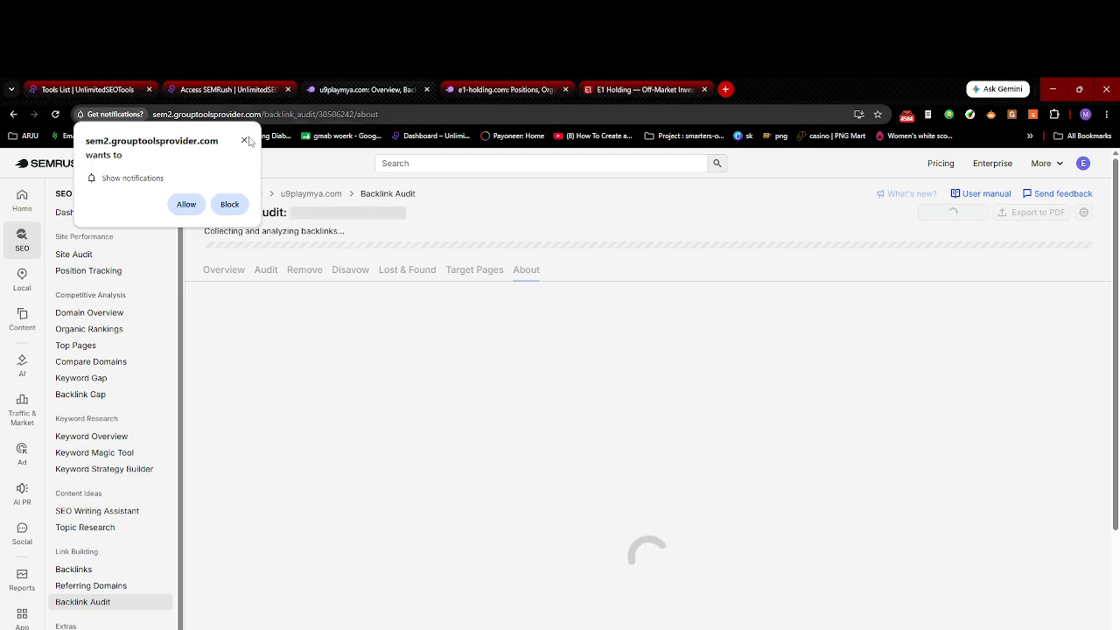
click(245, 141)
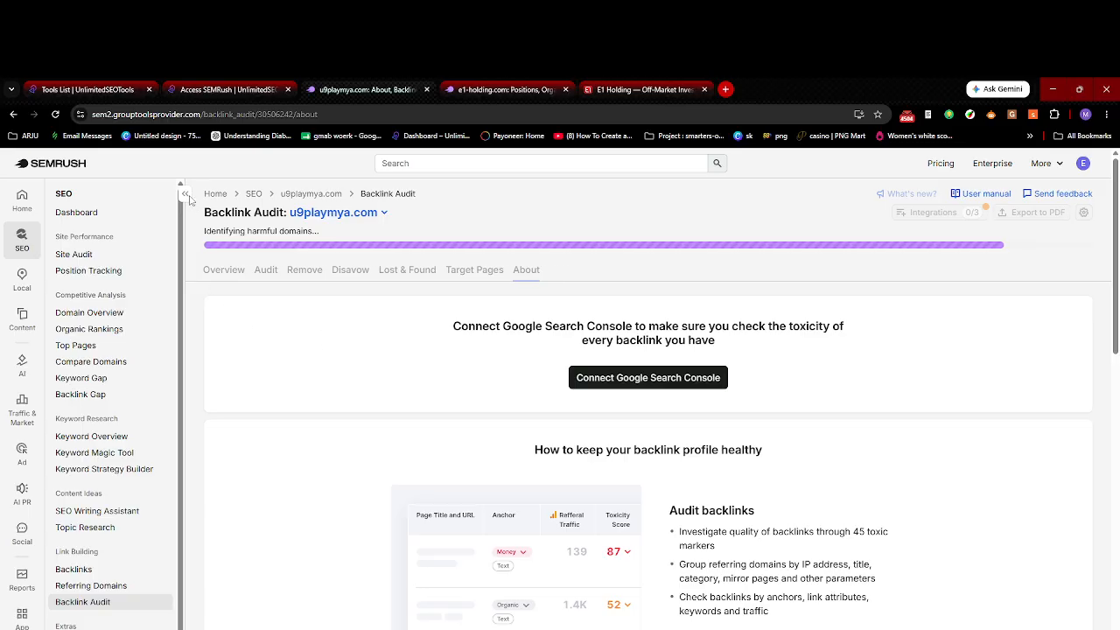
click(12, 114)
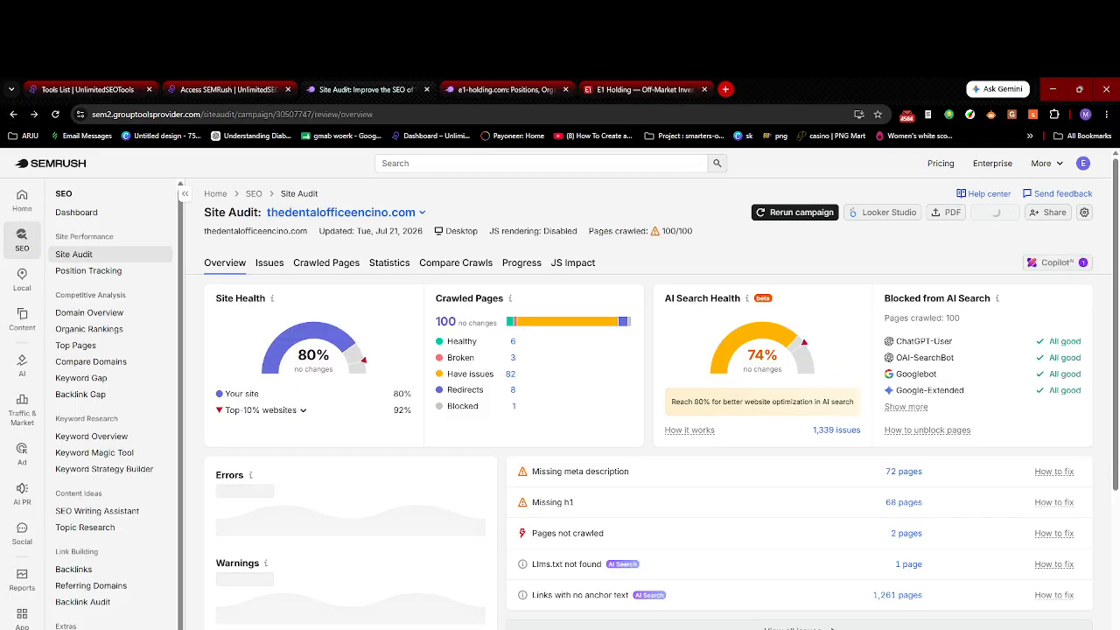
Step: Start a backlink audit for the e1 project from the Backlink Audit list, with the root domain as campaign scope
click(95, 604)
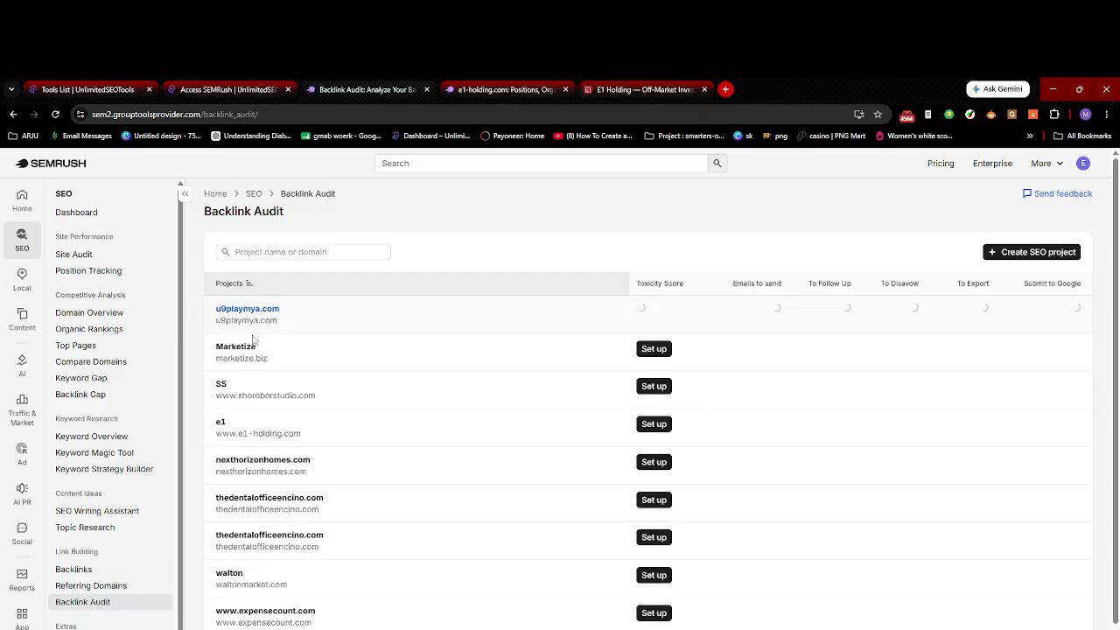
click(654, 424)
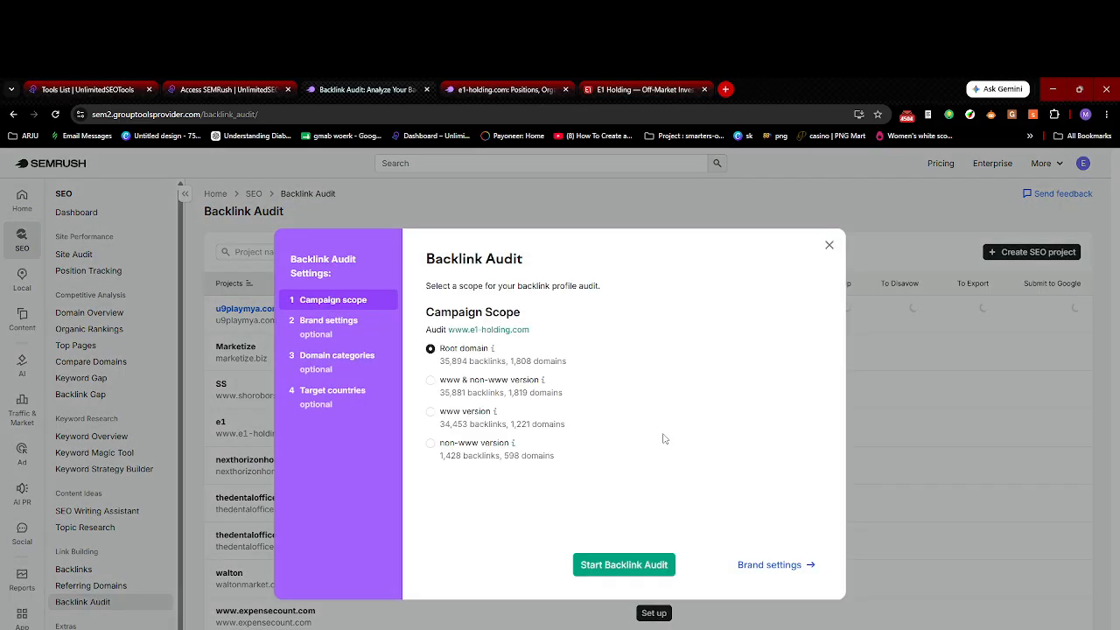
click(652, 565)
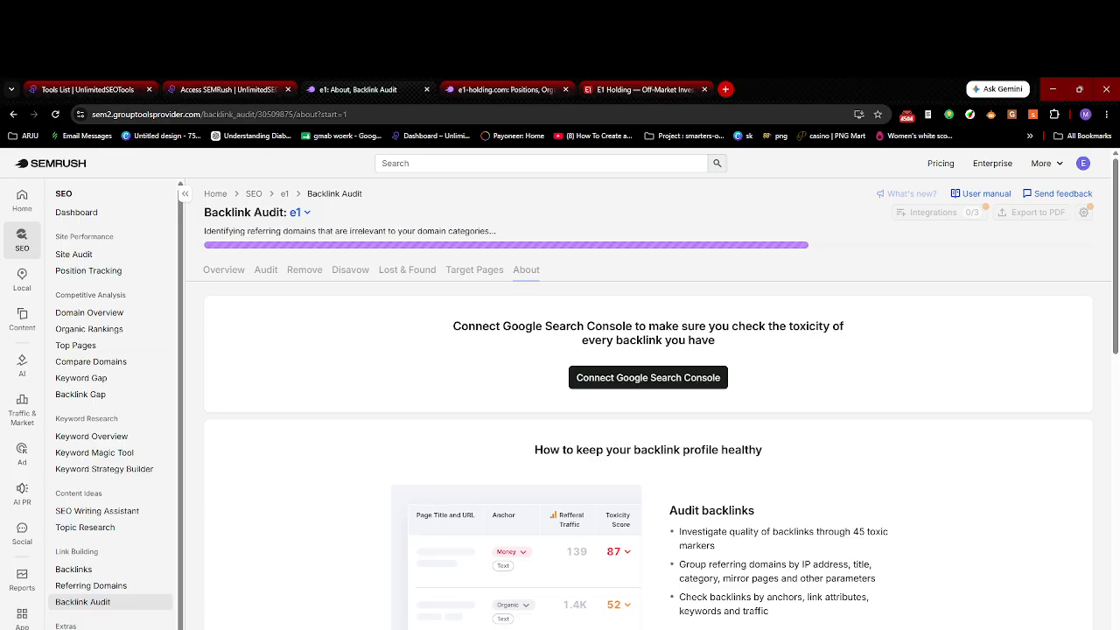
key(alt+Tab)
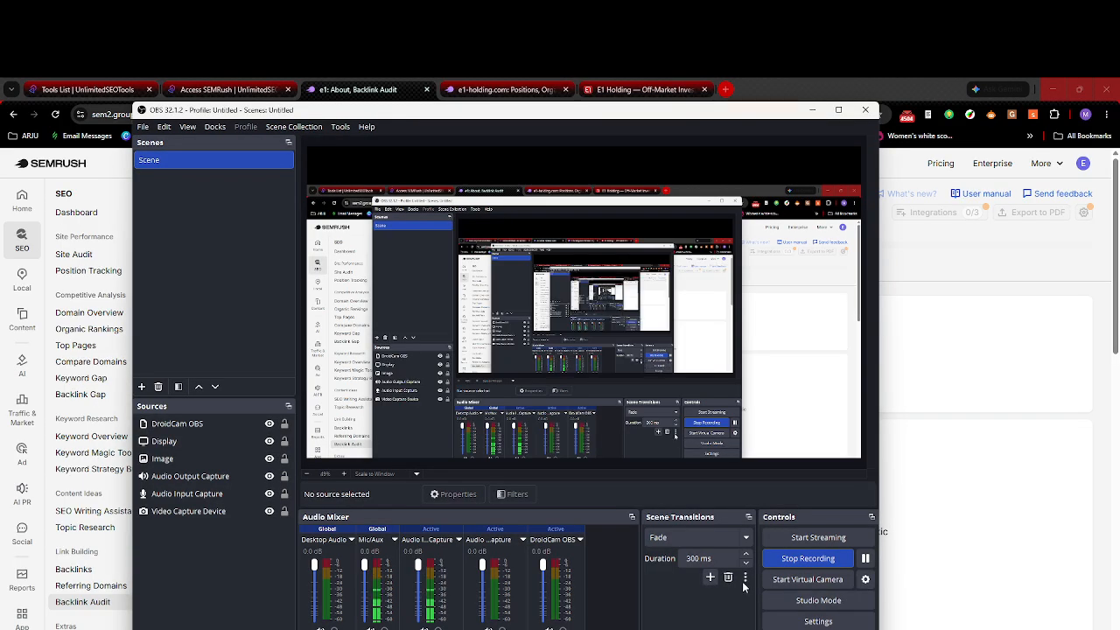